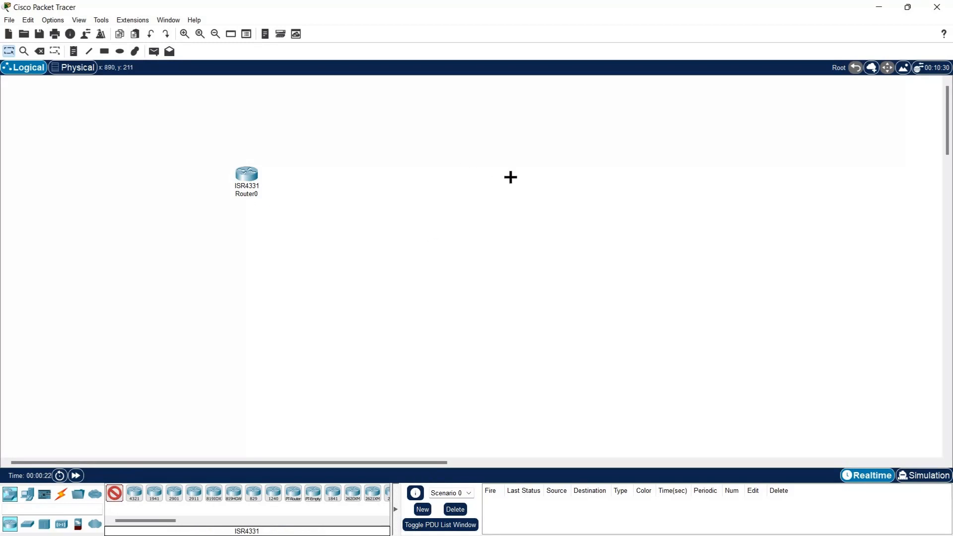
Place a second ISR4331 router level with Router0, and a row of three PCs below Router0
{"action": "left_click", "coordinate": [511, 177]}
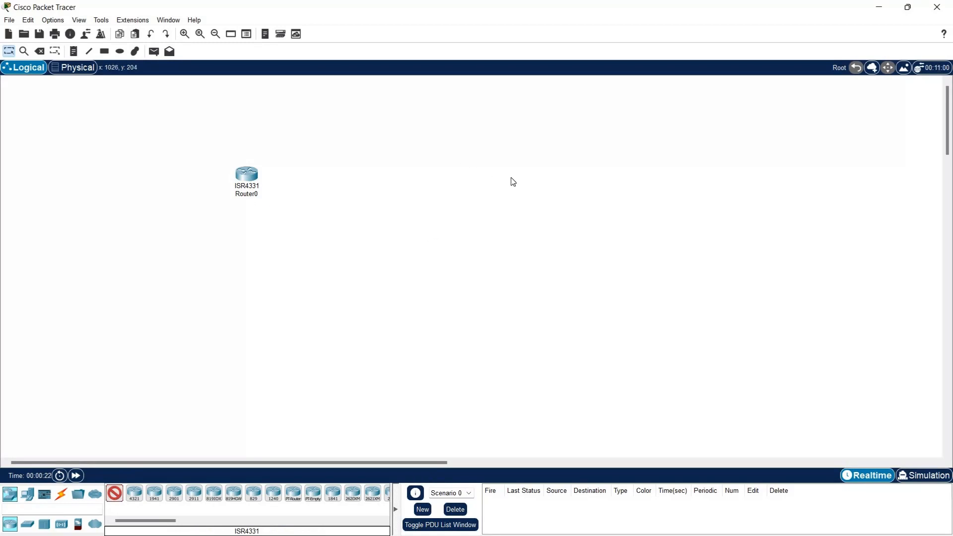
{"action": "left_click", "coordinate": [27, 500]}
{"action": "left_click", "coordinate": [119, 495]}
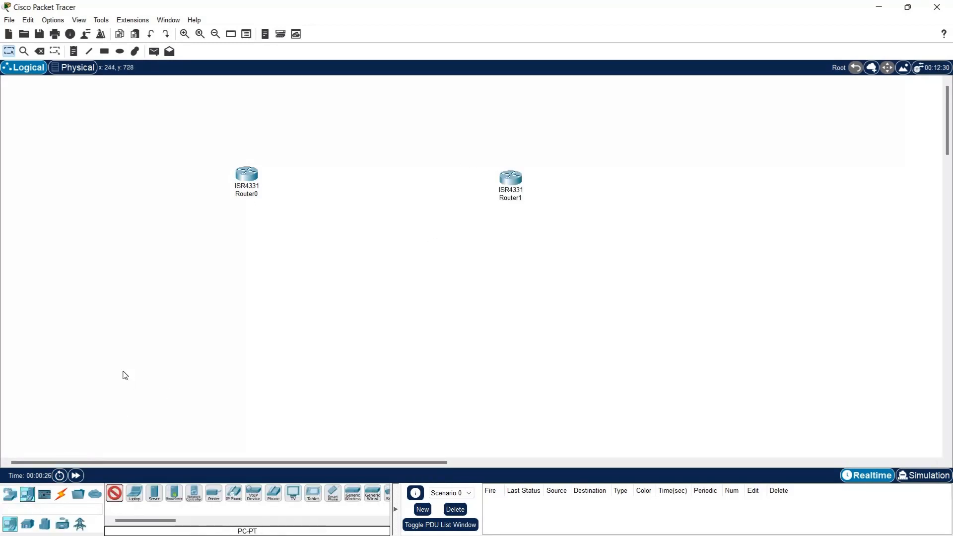
{"action": "left_click", "coordinate": [122, 373]}
{"action": "left_click", "coordinate": [193, 376]}
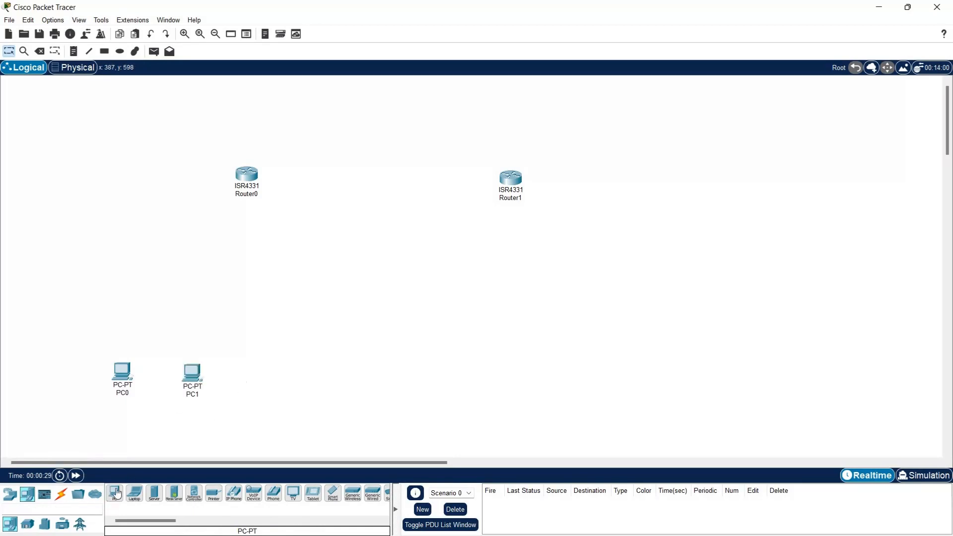
{"action": "left_click", "coordinate": [269, 373]}
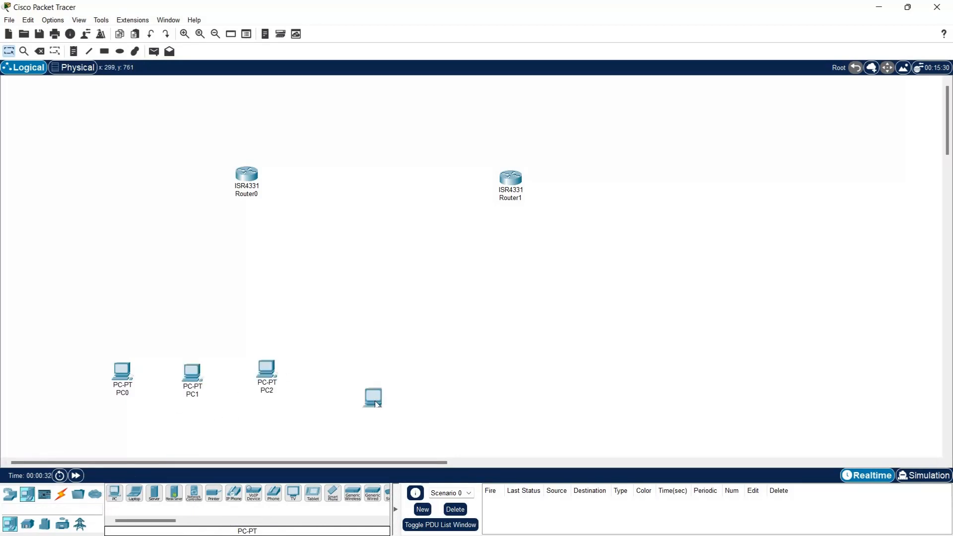
Place three more PCs in a row below Router1
{"action": "left_click_drag", "start_coordinate": [484, 359], "coordinate": [476, 362]}
{"action": "left_click", "coordinate": [476, 362]}
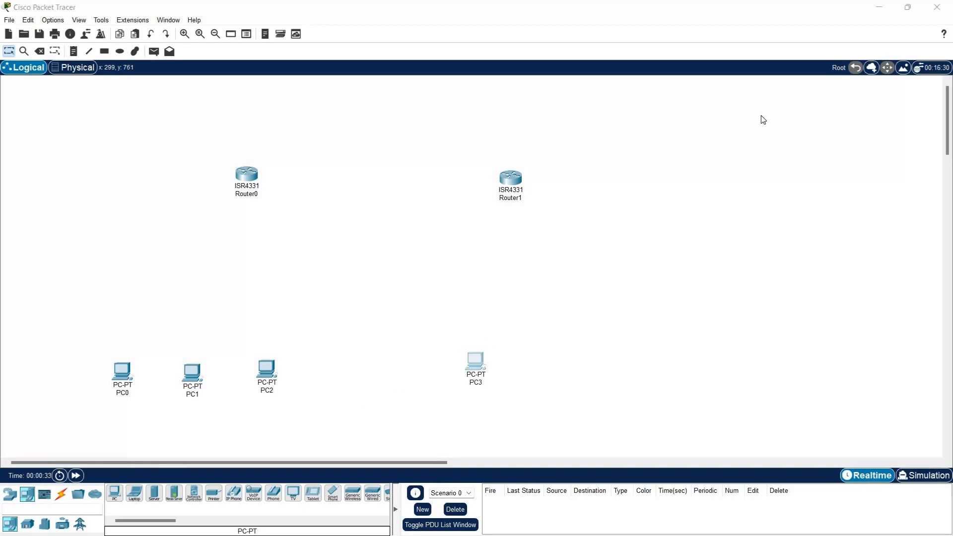
{"action": "left_click", "coordinate": [635, 104]}
{"action": "left_click", "coordinate": [548, 361]}
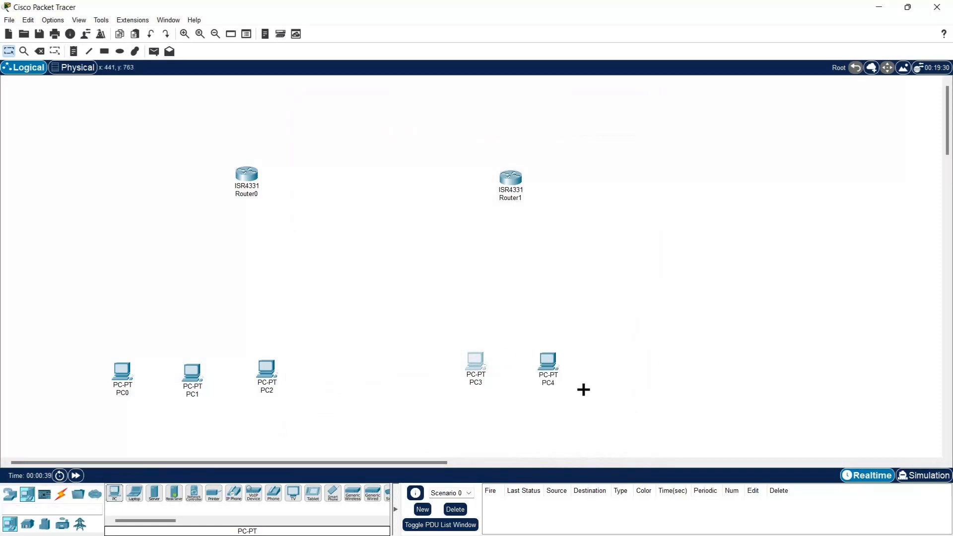
{"action": "left_click", "coordinate": [622, 365]}
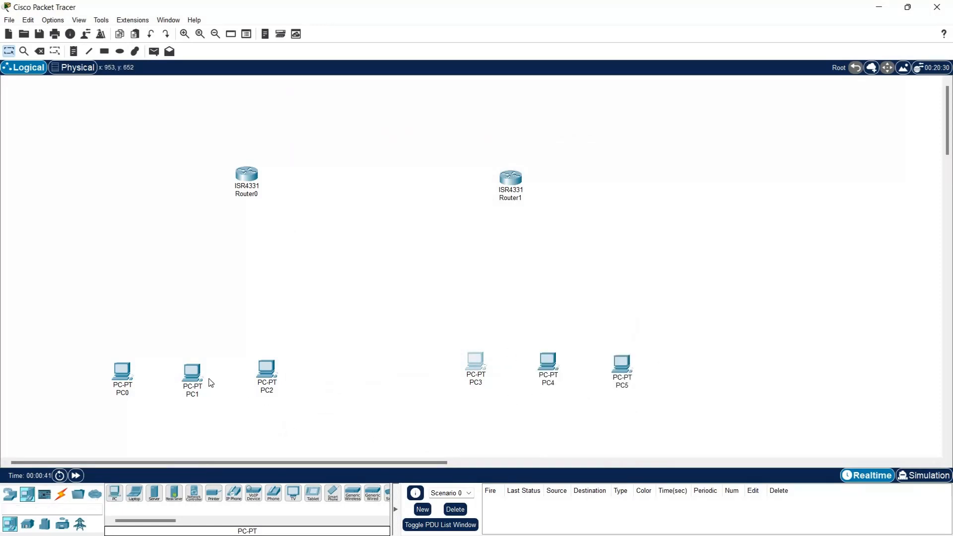
Even out the spacing of the PCs in both rows and move the two routers farther apart above them
{"action": "left_click_drag", "start_coordinate": [198, 371], "coordinate": [200, 368]}
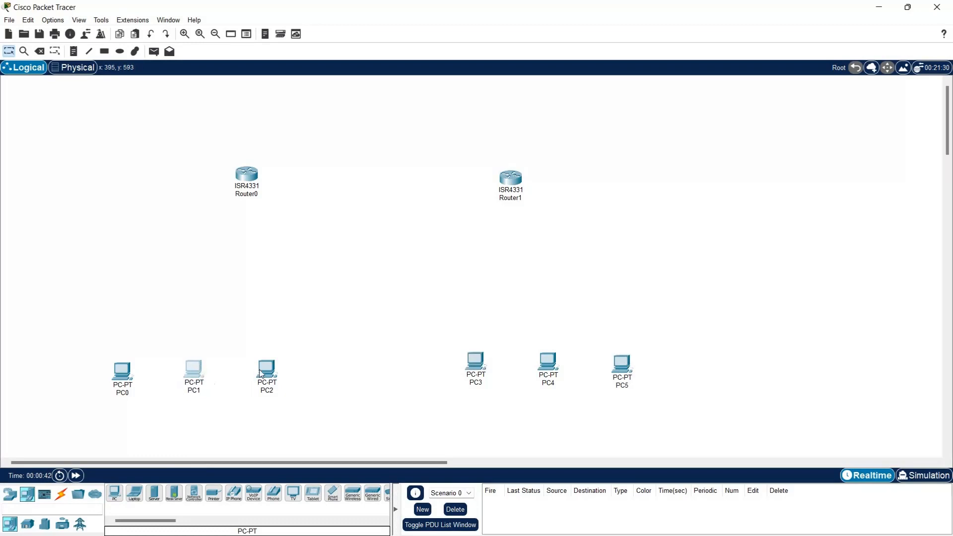
{"action": "left_click_drag", "start_coordinate": [263, 370], "coordinate": [262, 371]}
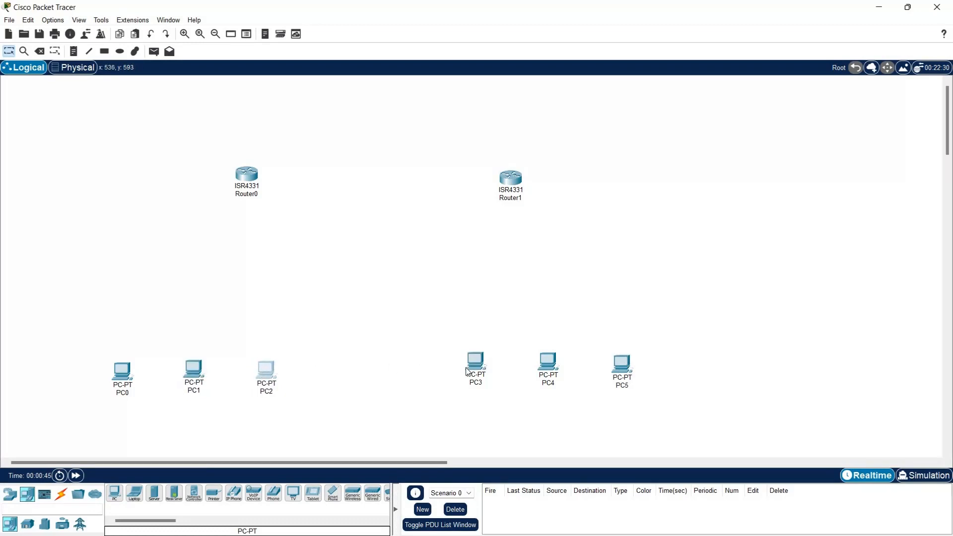
{"action": "left_click_drag", "start_coordinate": [478, 369], "coordinate": [472, 372]}
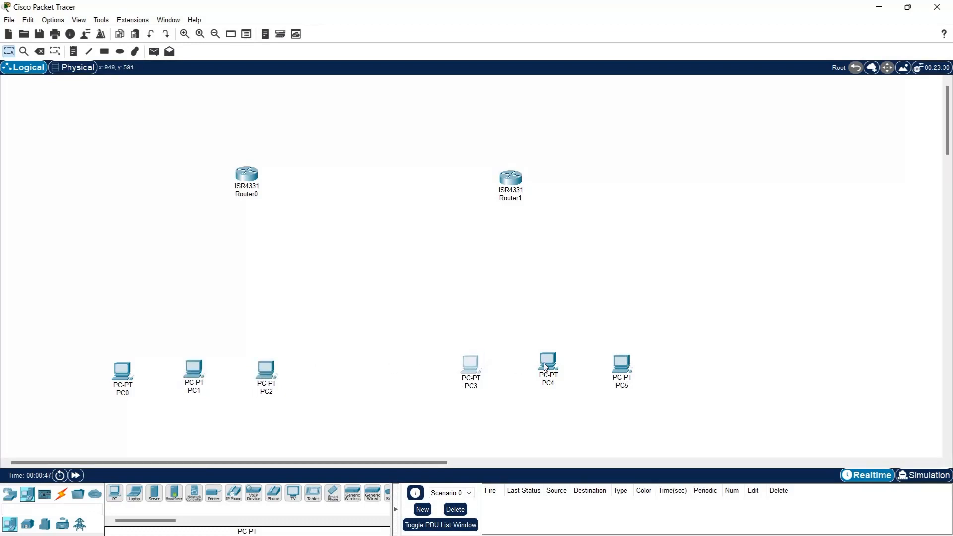
{"action": "left_click_drag", "start_coordinate": [546, 364], "coordinate": [541, 364]}
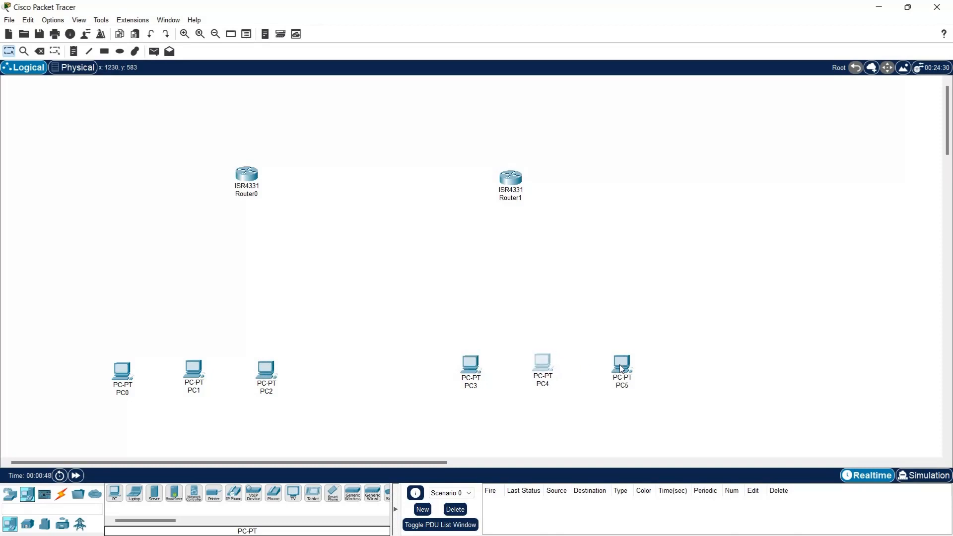
{"action": "left_click_drag", "start_coordinate": [615, 365], "coordinate": [606, 363]}
{"action": "left_click_drag", "start_coordinate": [516, 190], "coordinate": [541, 194]}
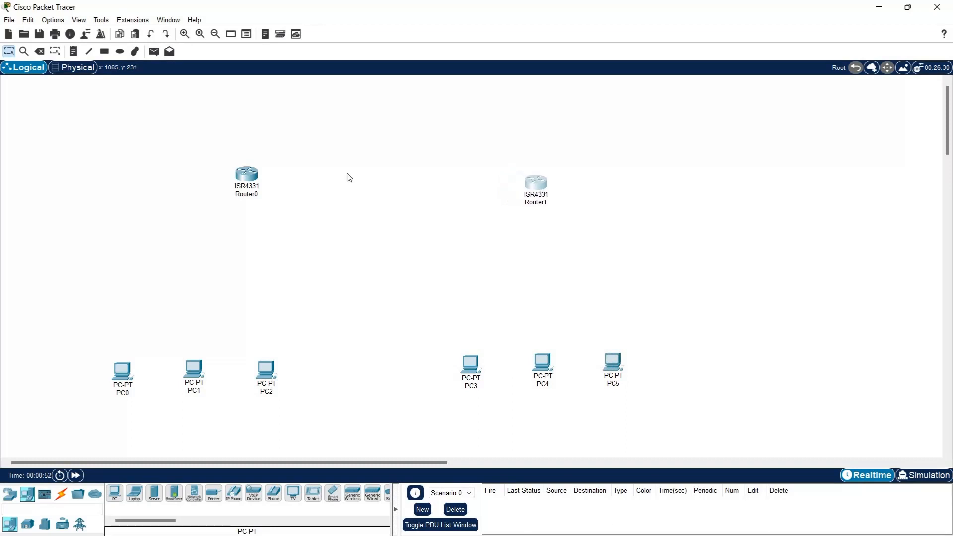
{"action": "left_click_drag", "start_coordinate": [251, 182], "coordinate": [194, 187]}
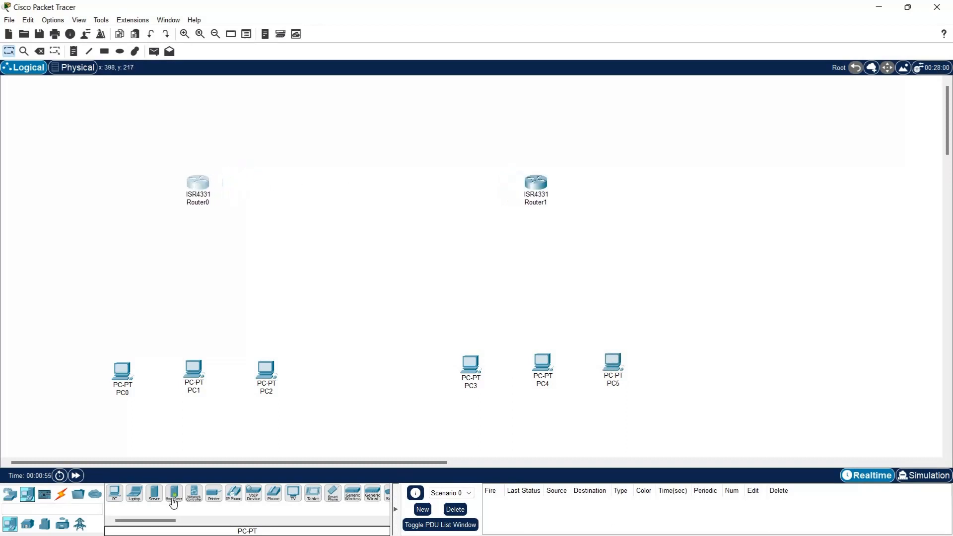
Place a 2960 switch between each router and its row of PCs
{"action": "left_click", "coordinate": [63, 496]}
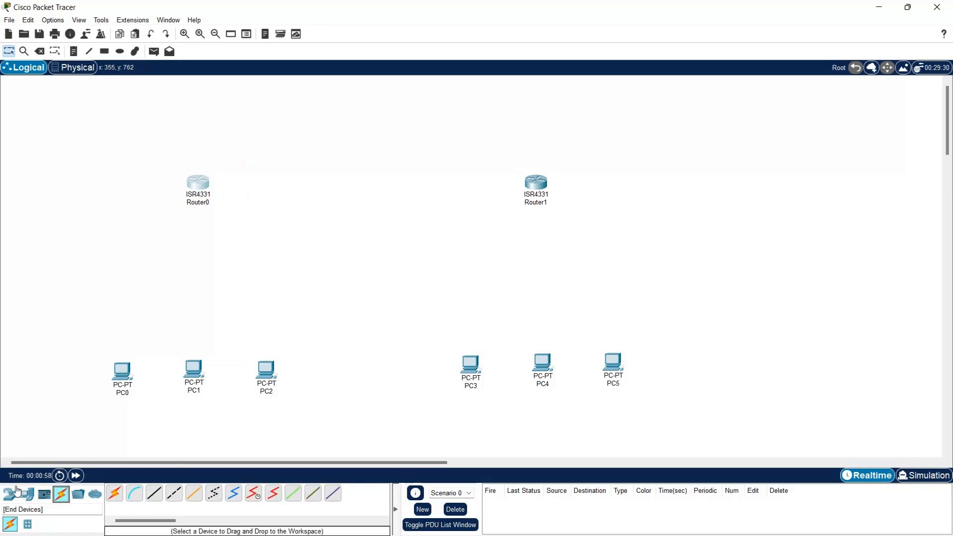
{"action": "mouse_move", "coordinate": [11, 495]}
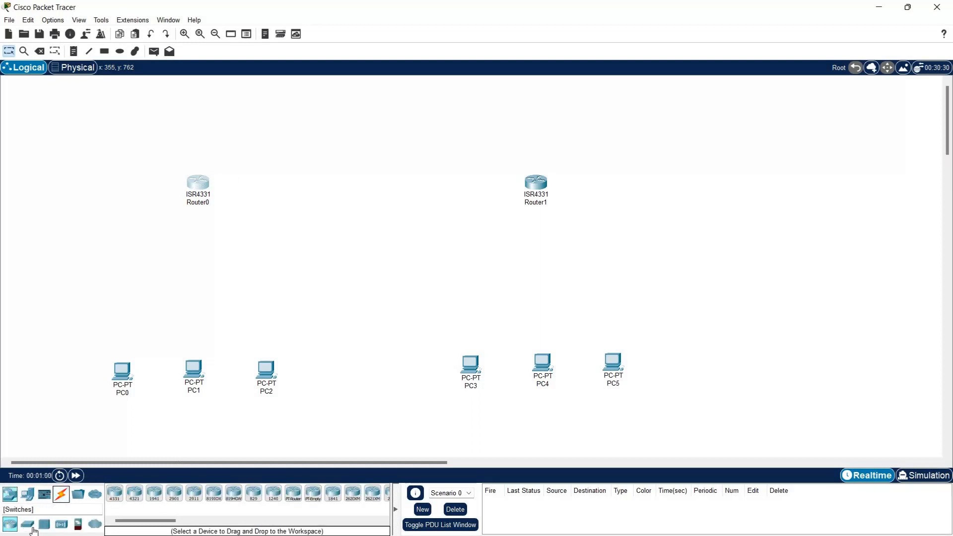
{"action": "left_click", "coordinate": [32, 527]}
{"action": "left_click", "coordinate": [116, 494]}
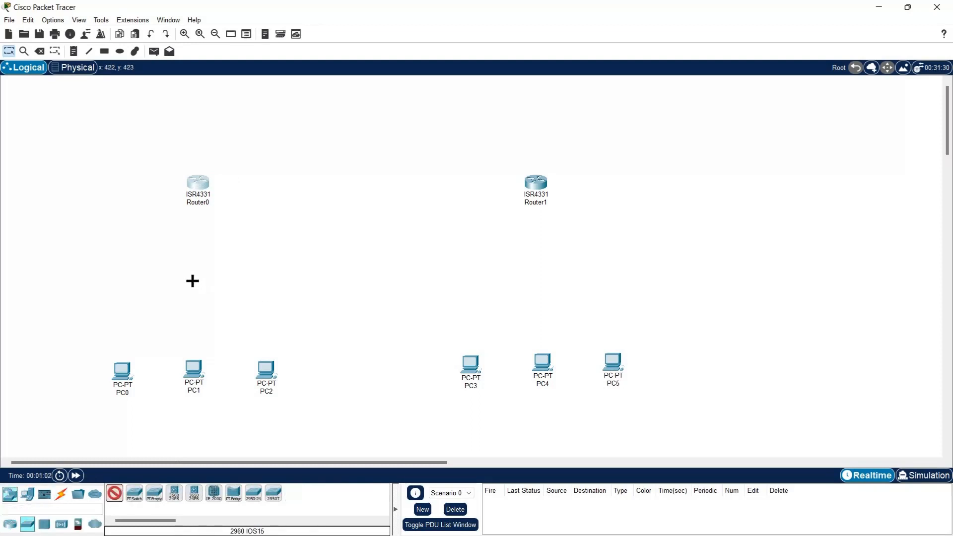
{"action": "left_click", "coordinate": [193, 283]}
{"action": "left_click", "coordinate": [113, 495]}
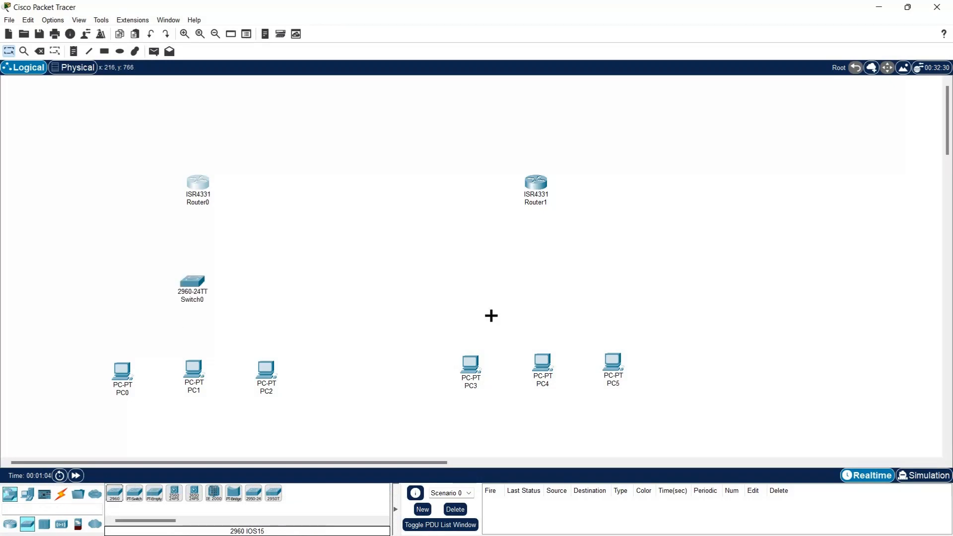
{"action": "left_click", "coordinate": [542, 287]}
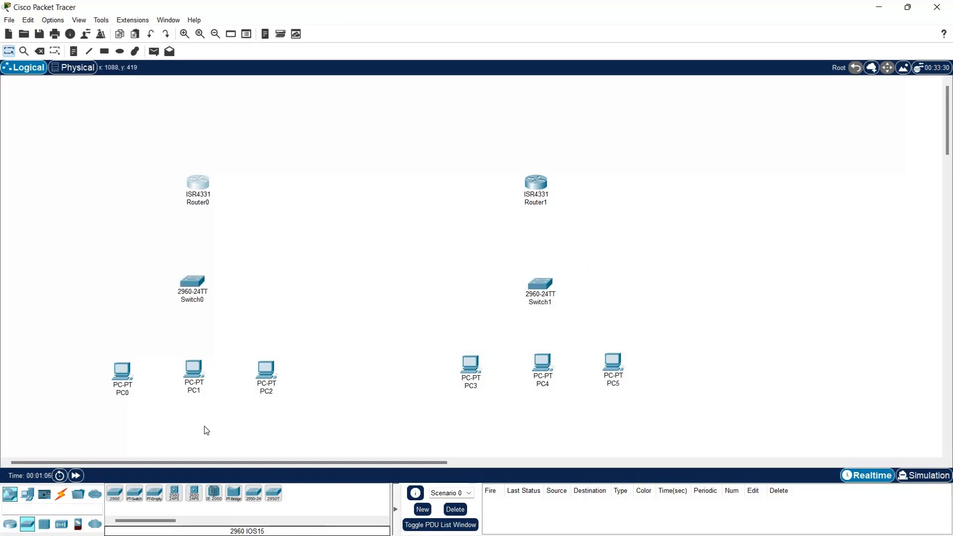
Connect PC0, PC1 and PC2 to Switch0 using the automatically chosen connection type
{"action": "left_click", "coordinate": [61, 494]}
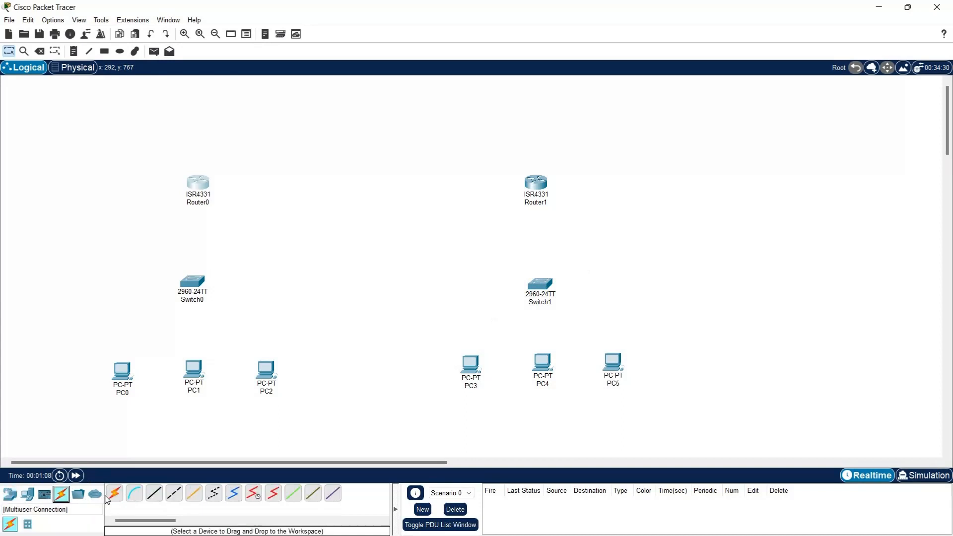
{"action": "left_click", "coordinate": [114, 494]}
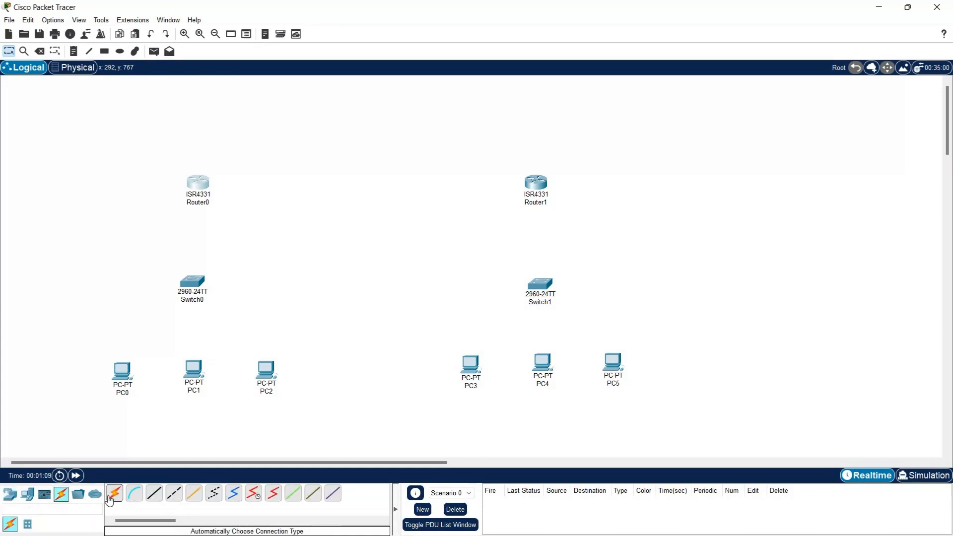
{"action": "left_click", "coordinate": [123, 371]}
{"action": "left_click", "coordinate": [191, 287]}
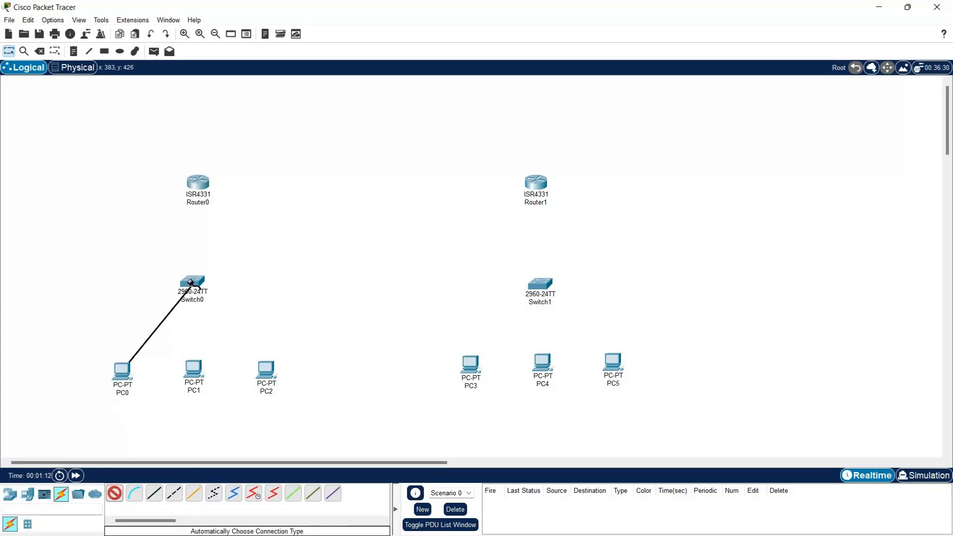
{"action": "left_click", "coordinate": [114, 493]}
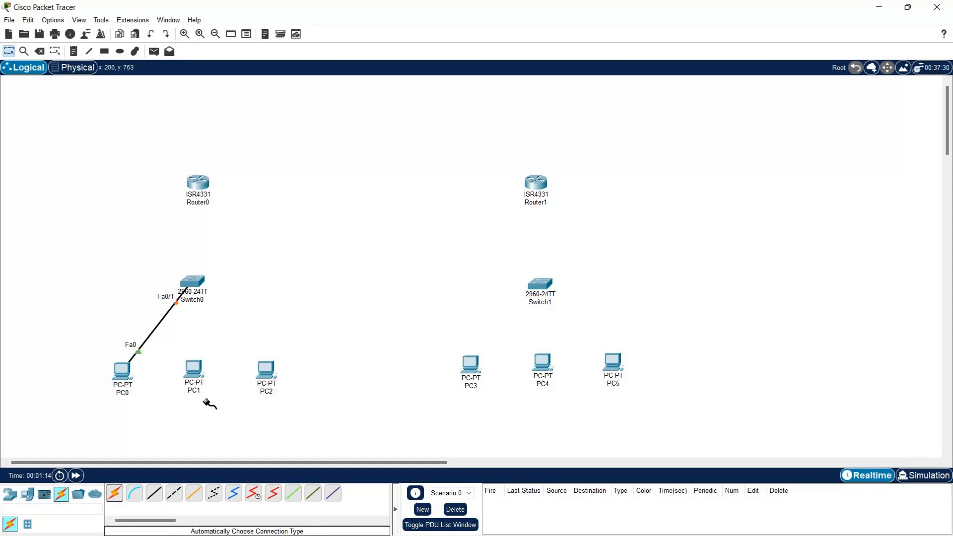
{"action": "left_click", "coordinate": [194, 370]}
{"action": "left_click", "coordinate": [193, 285]}
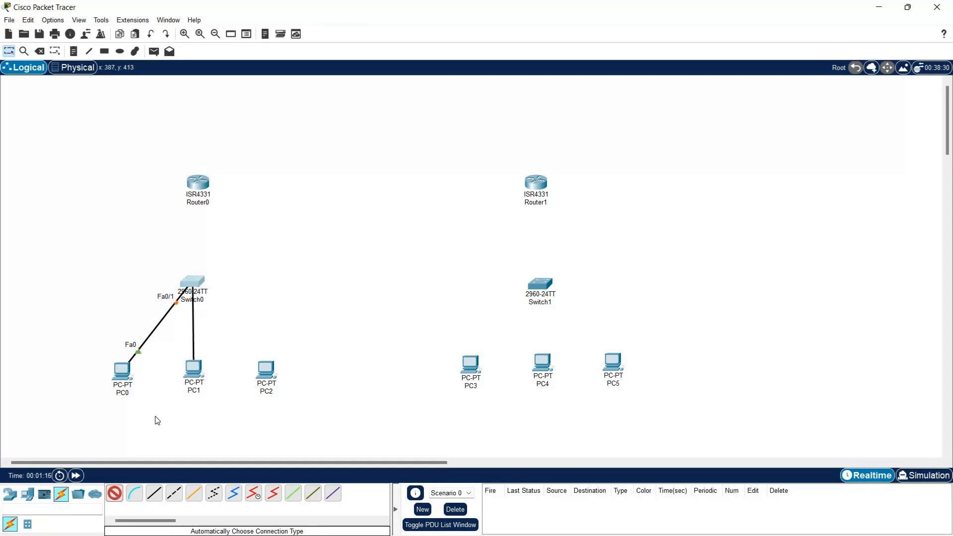
{"action": "left_click", "coordinate": [263, 371]}
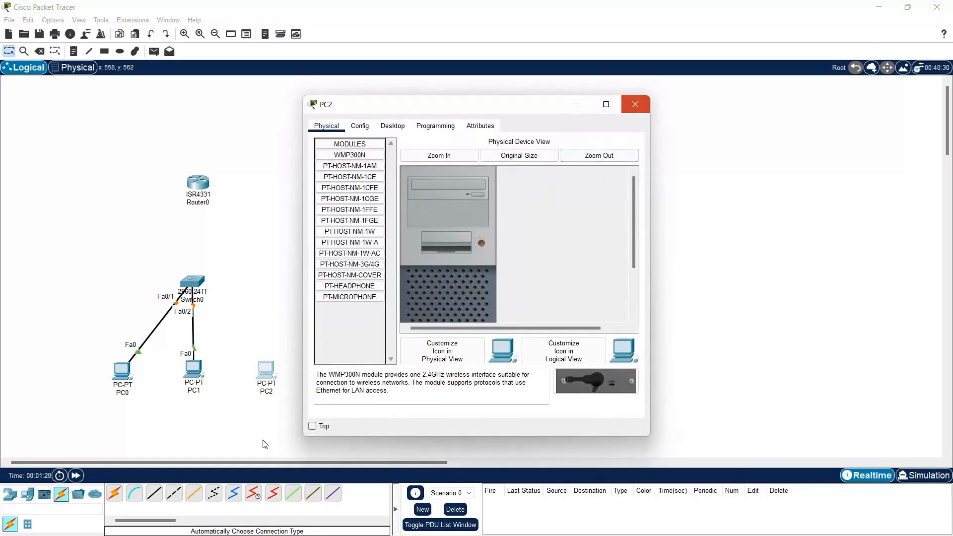
{"action": "left_click", "coordinate": [265, 444]}
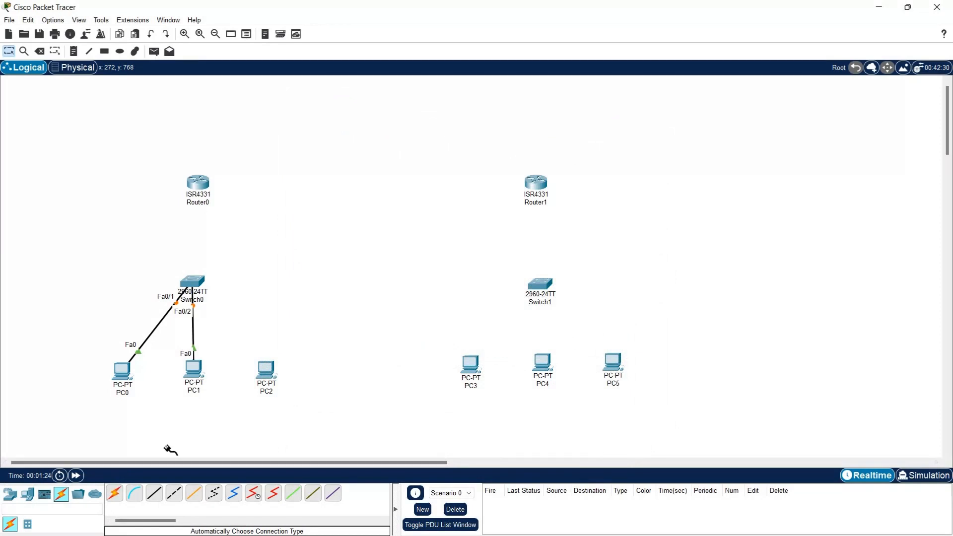
{"action": "left_click", "coordinate": [267, 369]}
{"action": "left_click", "coordinate": [206, 291]}
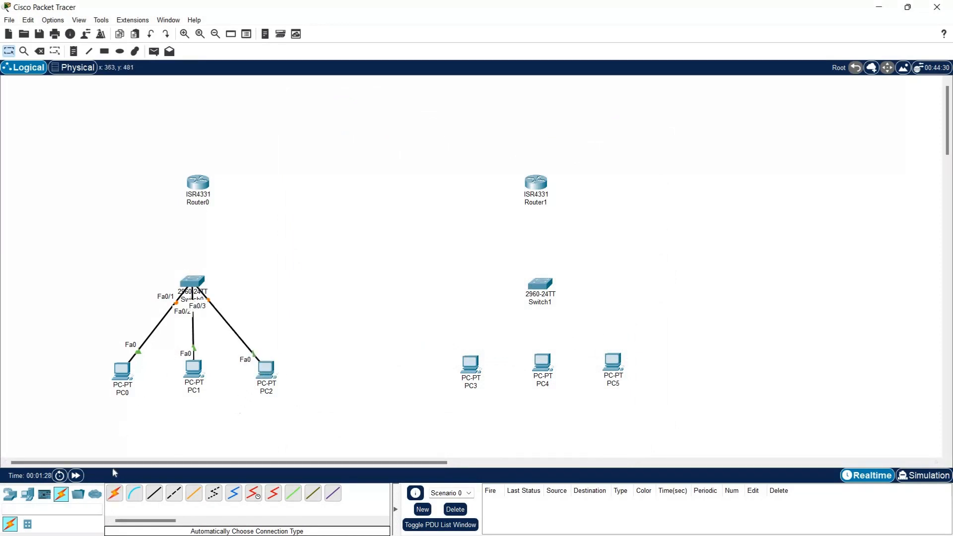
Connect Switch0 to Router0 with an automatically chosen cable and align the router directly above the switch
{"action": "left_click", "coordinate": [114, 493]}
{"action": "left_click", "coordinate": [189, 285]}
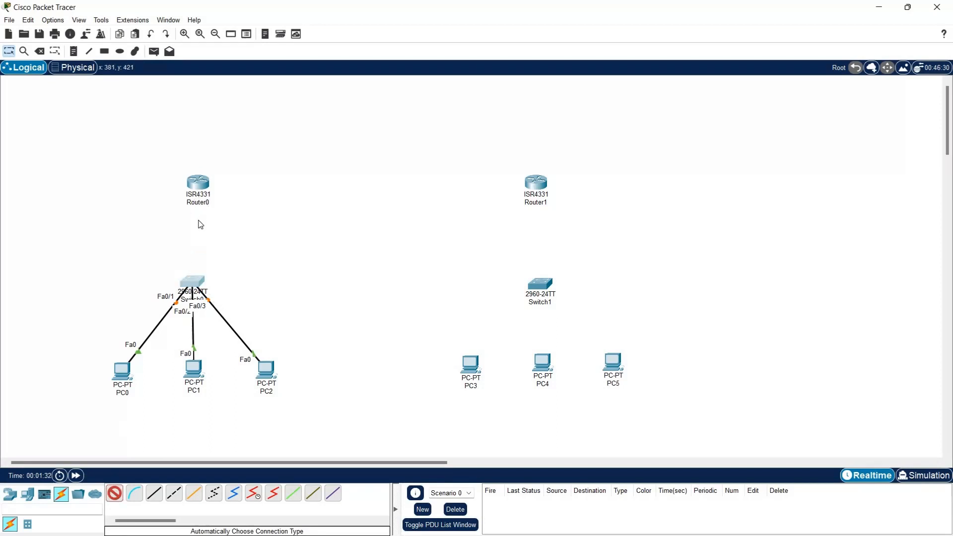
{"action": "left_click", "coordinate": [531, 289]}
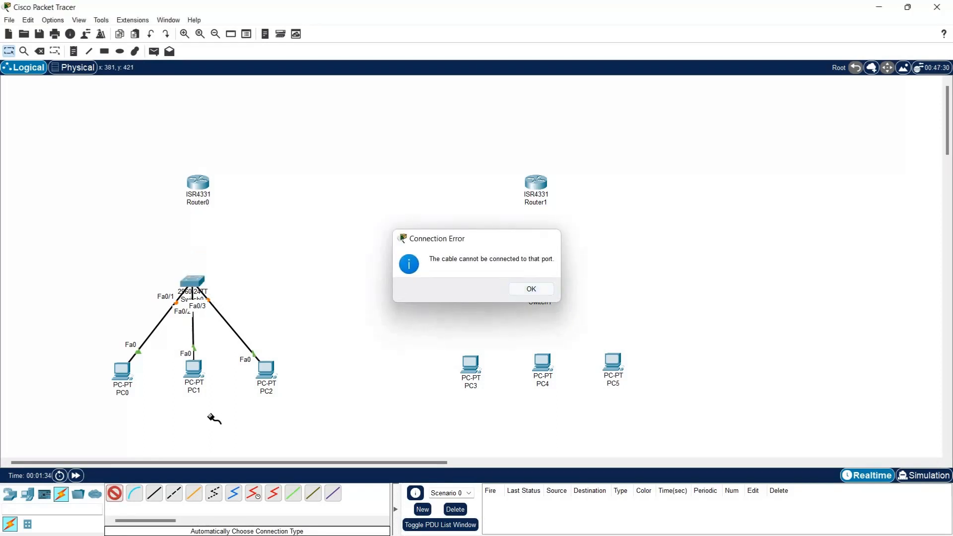
{"action": "left_click", "coordinate": [198, 199]}
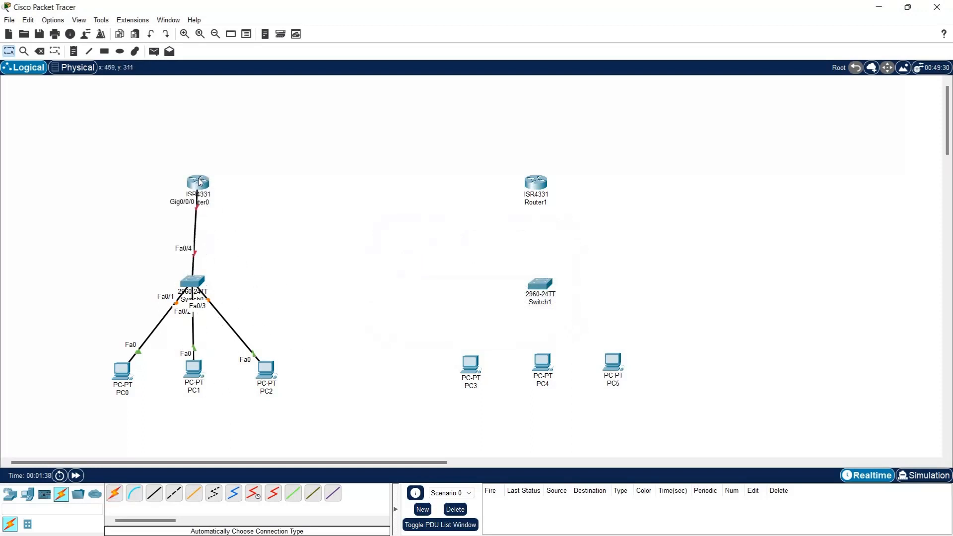
{"action": "left_click_drag", "start_coordinate": [199, 182], "coordinate": [193, 180]}
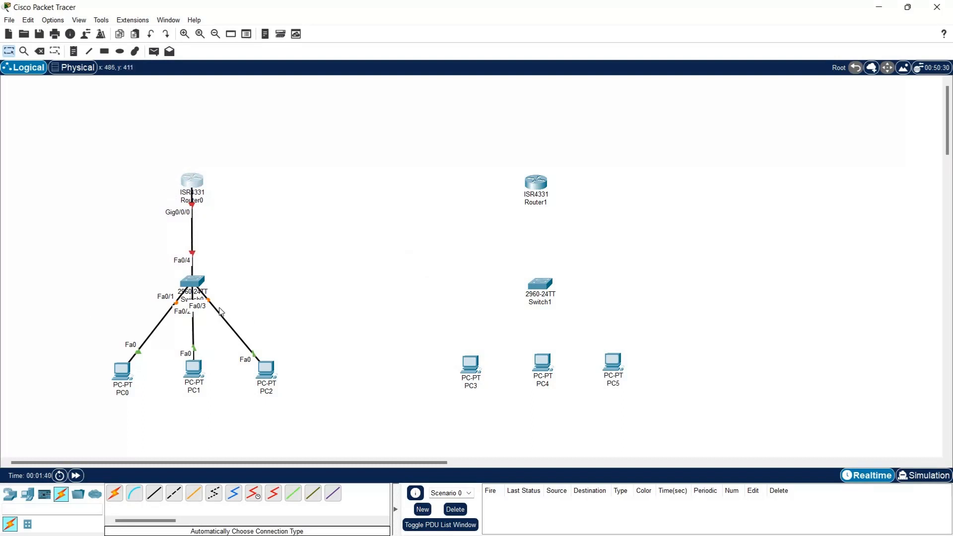
Connect PC3, PC4 and PC5 to Switch1 using the automatically chosen connection type
{"action": "left_click", "coordinate": [115, 492]}
{"action": "left_click", "coordinate": [472, 365]}
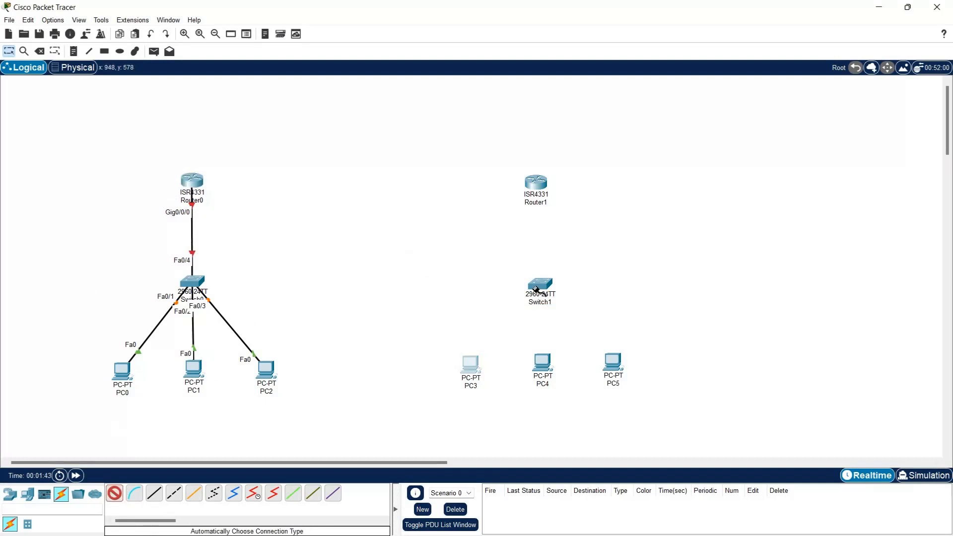
{"action": "left_click", "coordinate": [539, 284]}
{"action": "left_click", "coordinate": [114, 494]}
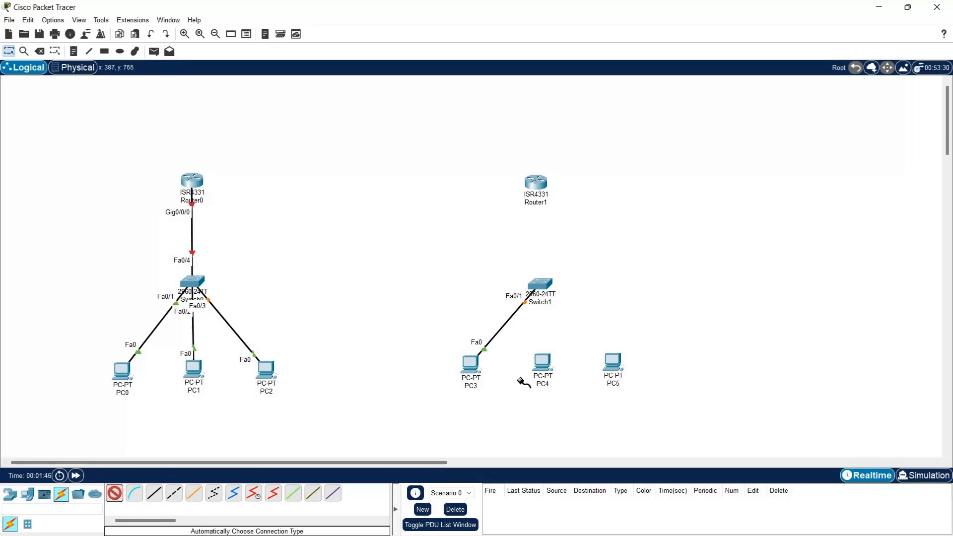
{"action": "left_click", "coordinate": [545, 367]}
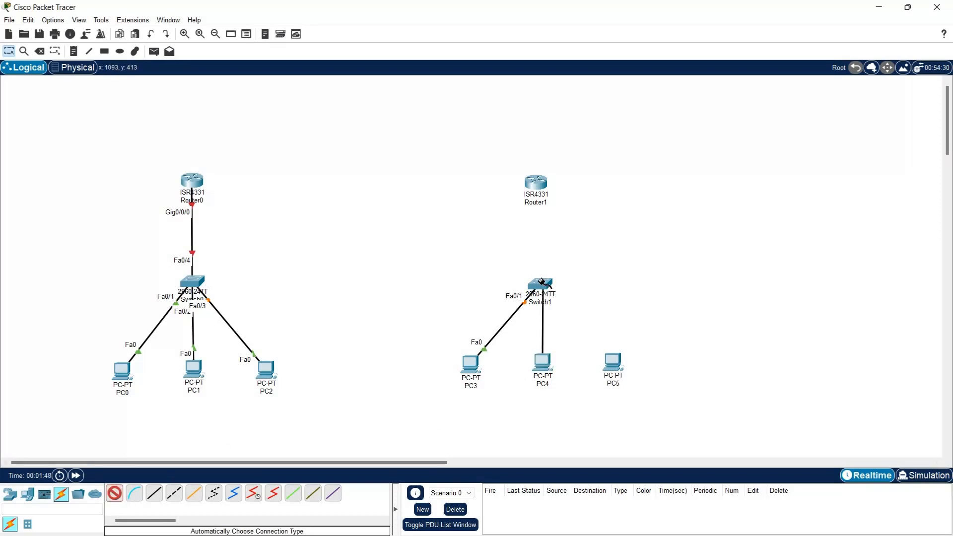
{"action": "left_click", "coordinate": [541, 283]}
{"action": "left_click", "coordinate": [115, 494]}
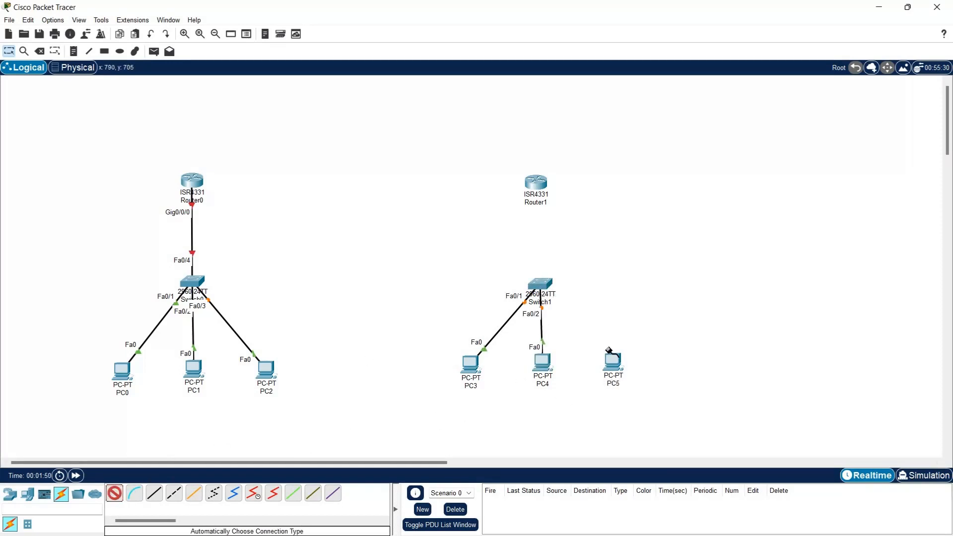
{"action": "left_click", "coordinate": [608, 364]}
{"action": "left_click", "coordinate": [541, 284]}
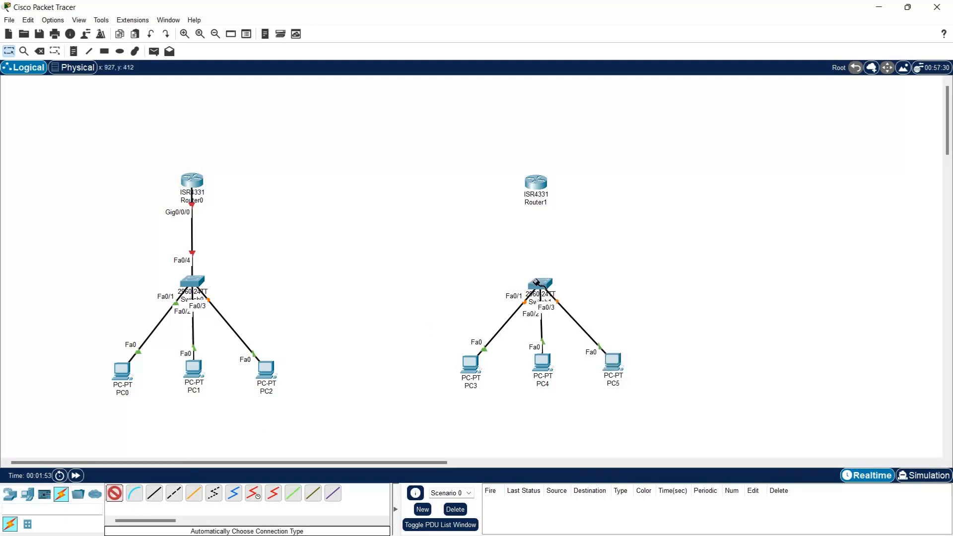
Connect Switch1 to Router1 and Router0 to Router1 using the automatically chosen connection type
{"action": "left_click", "coordinate": [536, 283]}
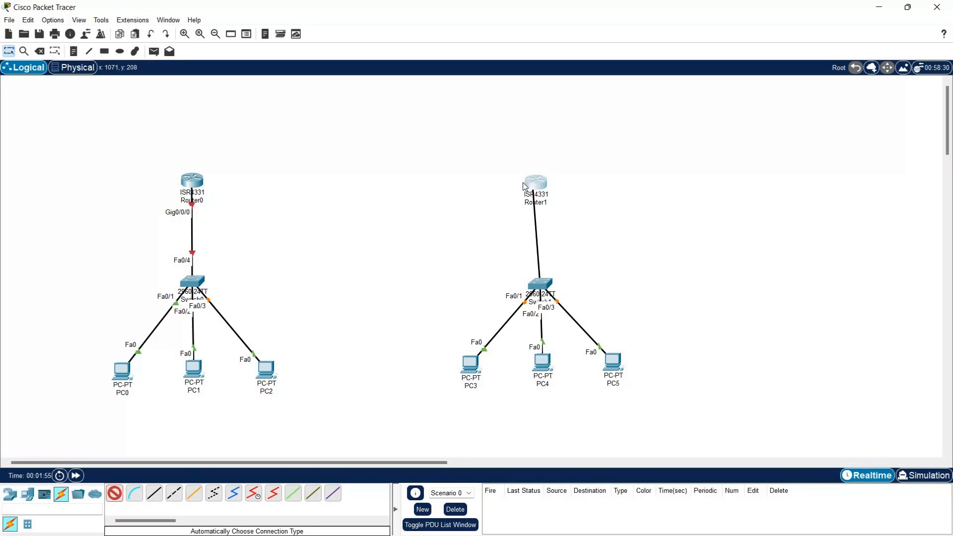
{"action": "left_click", "coordinate": [535, 182]}
{"action": "left_click", "coordinate": [115, 493]}
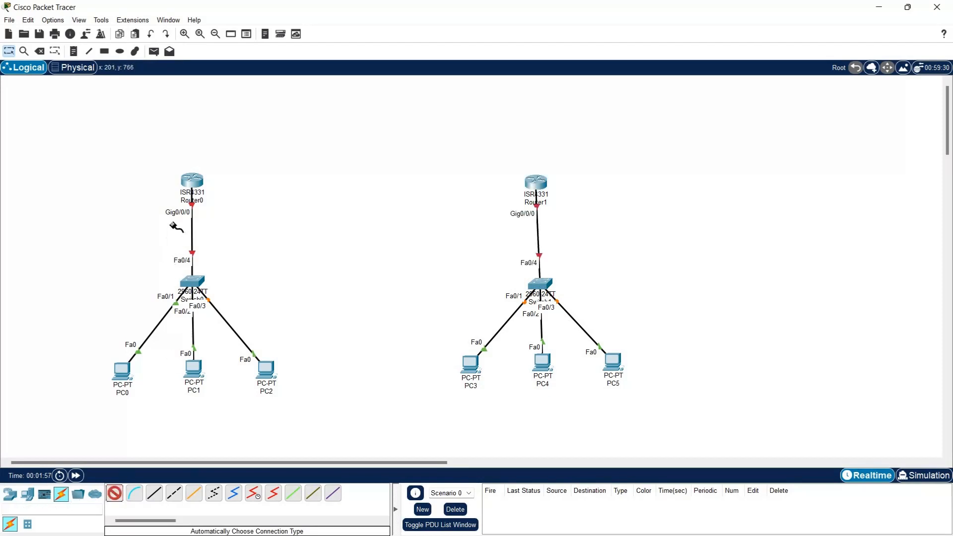
{"action": "left_click", "coordinate": [186, 179]}
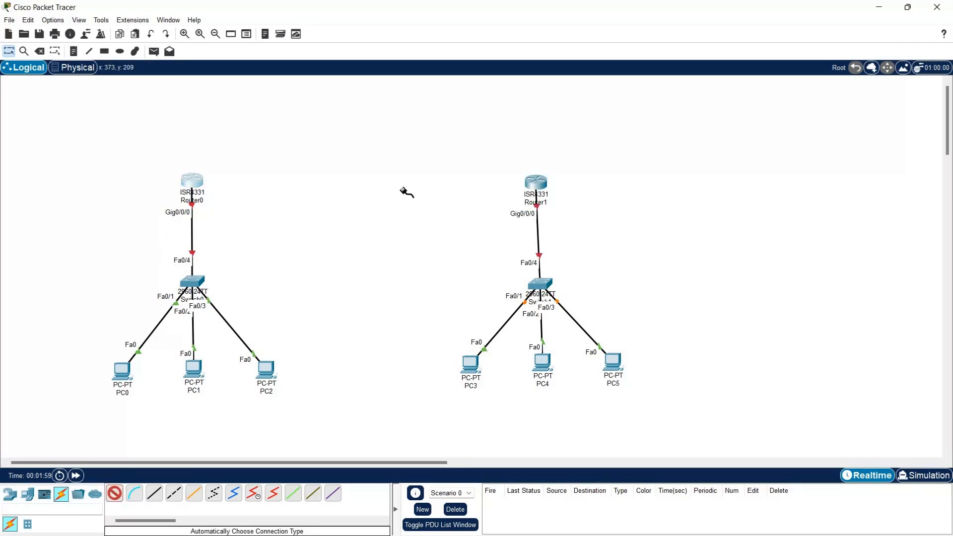
{"action": "left_click", "coordinate": [535, 182]}
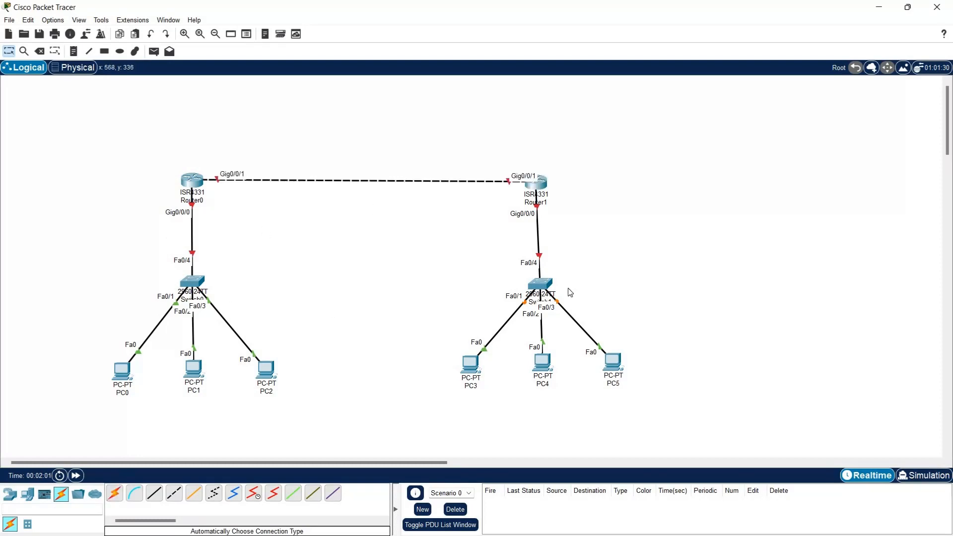
Set PC0's static IPv4 address to 192.168.1.2 with subnet mask 255.255.255.0, and copy the address
{"action": "left_click", "coordinate": [123, 376]}
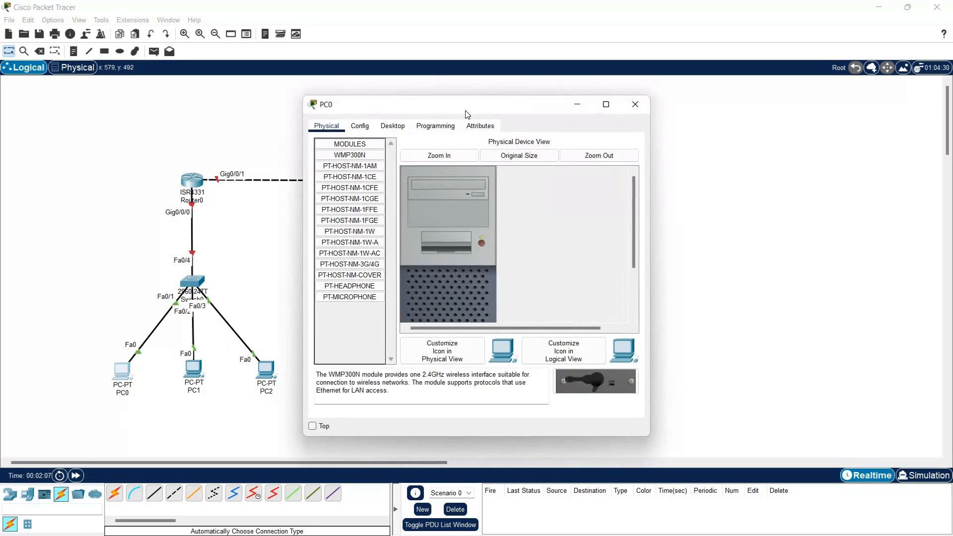
{"action": "left_click_drag", "start_coordinate": [464, 110], "coordinate": [328, 127]}
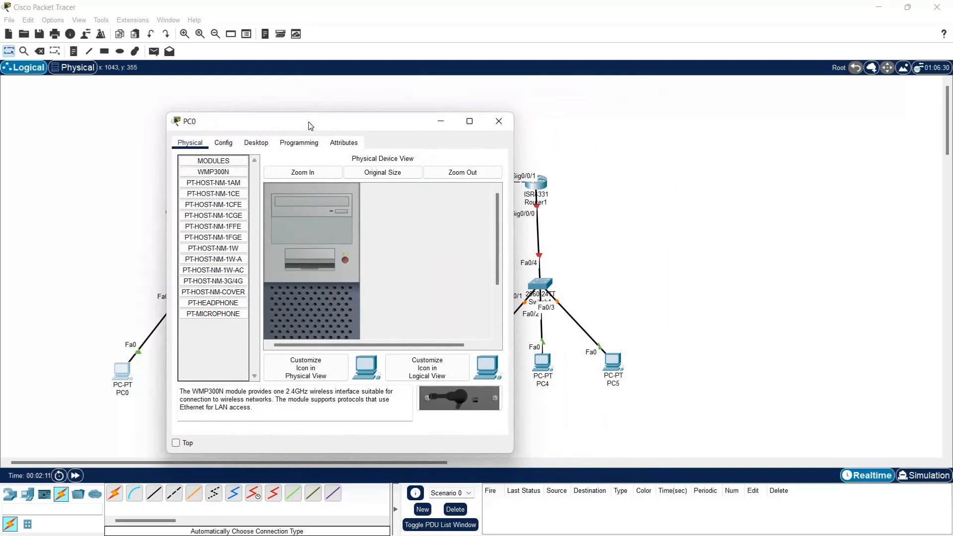
{"action": "left_click", "coordinate": [256, 143]}
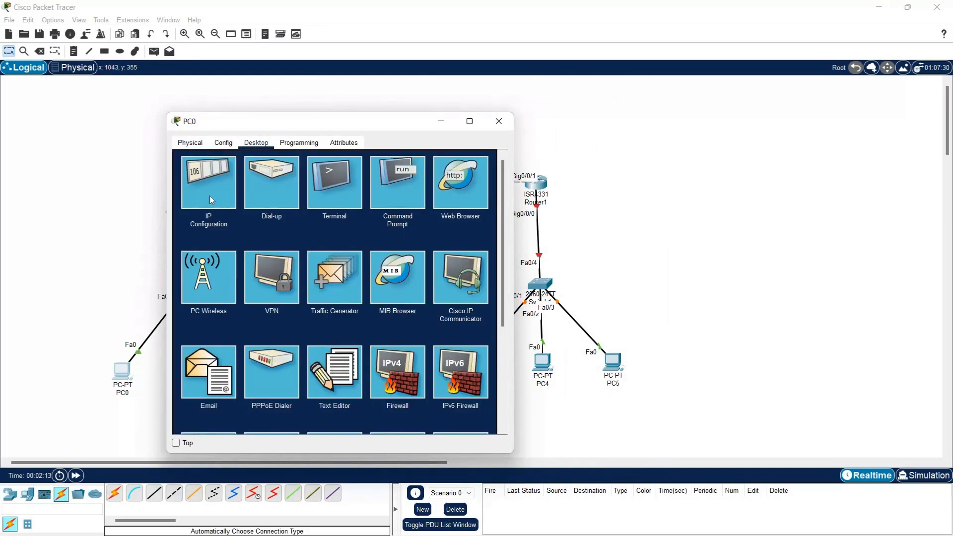
{"action": "left_click", "coordinate": [209, 196]}
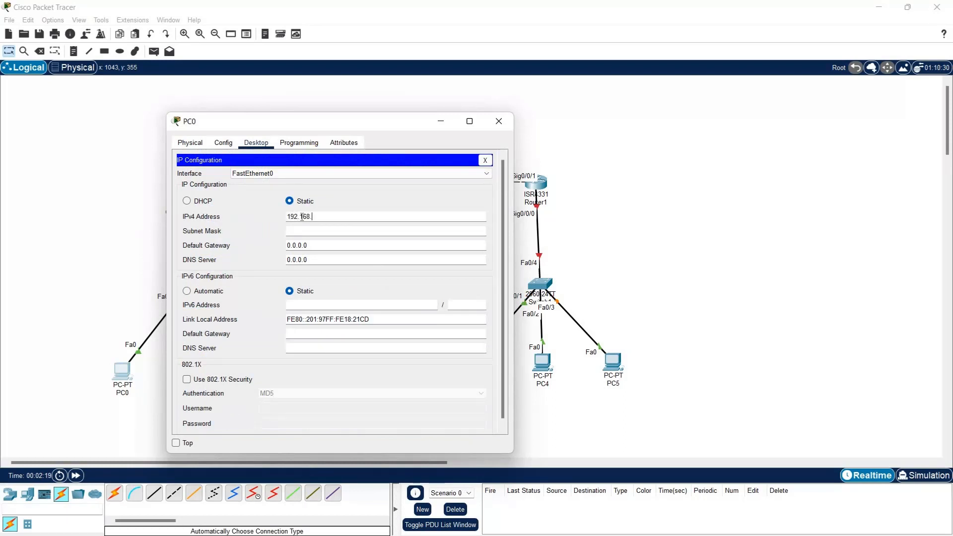
{"action": "type", "text": "192.168.1.2"}
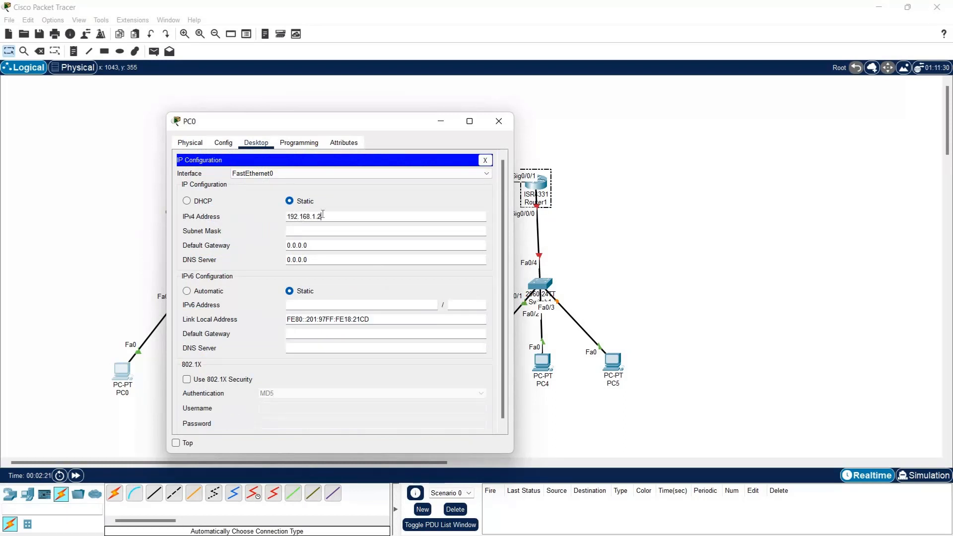
{"action": "left_click_drag", "start_coordinate": [327, 214], "coordinate": [276, 219]}
{"action": "key", "text": "ctrl+c"}
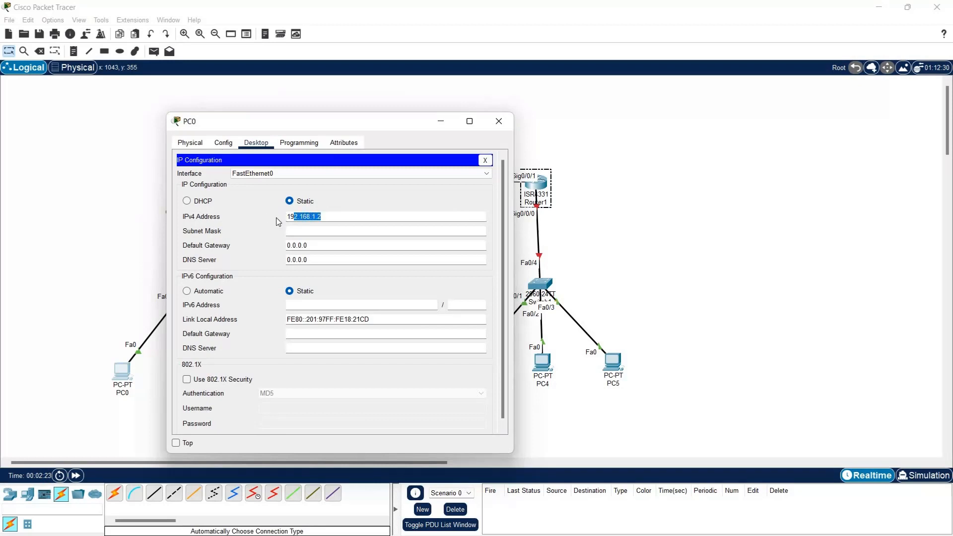
{"action": "left_click", "coordinate": [288, 217]}
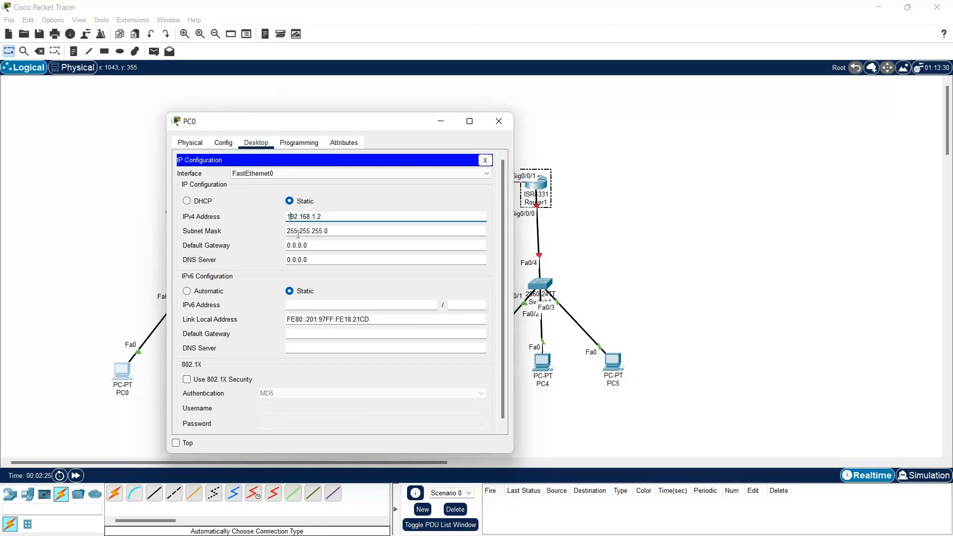
Replace PC0's default gateway based on the copied address and close its configuration window
{"action": "key", "text": "Tab"}
{"action": "key", "text": "Tab"}
{"action": "key", "text": "BackSpace"}
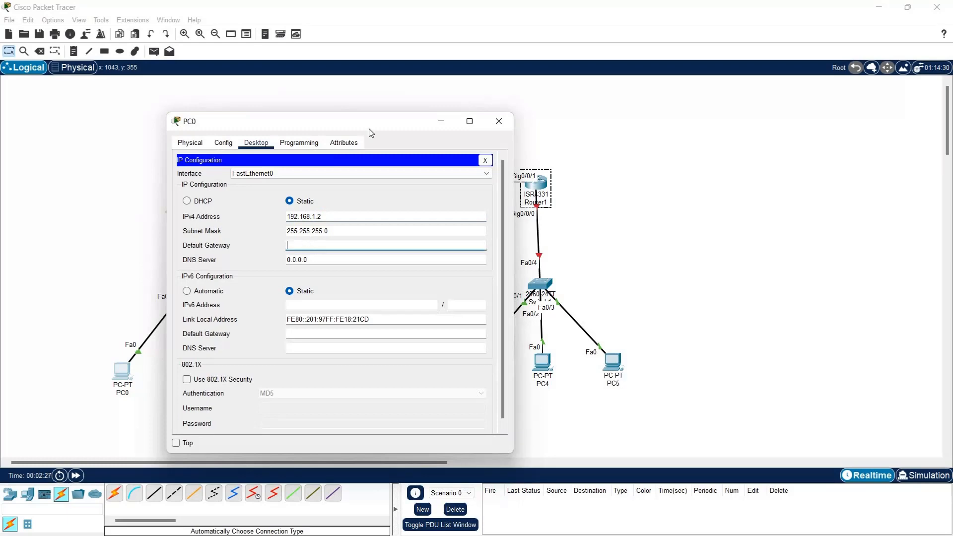
{"action": "left_click_drag", "start_coordinate": [452, 132], "coordinate": [564, 147]}
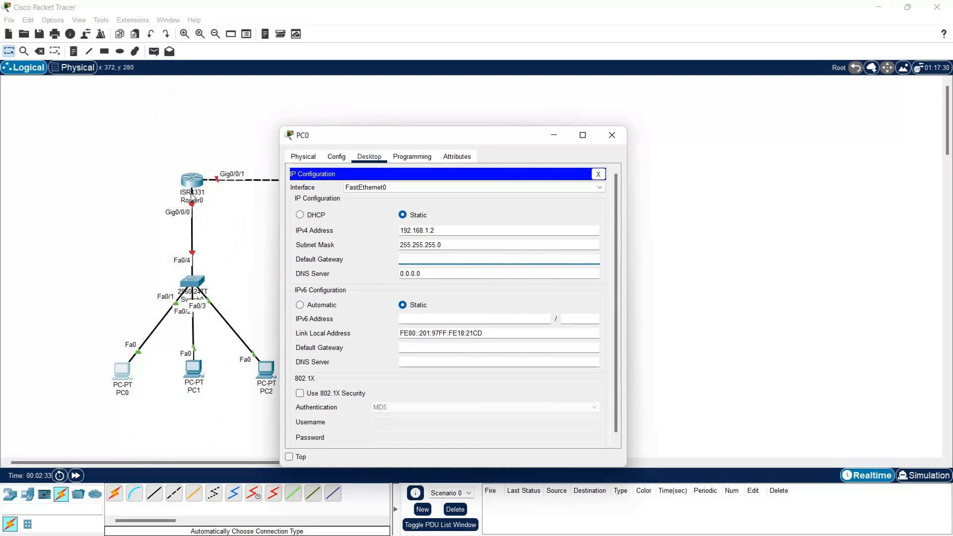
{"action": "key", "text": "ctrl+v"}
{"action": "left_click", "coordinate": [612, 135]}
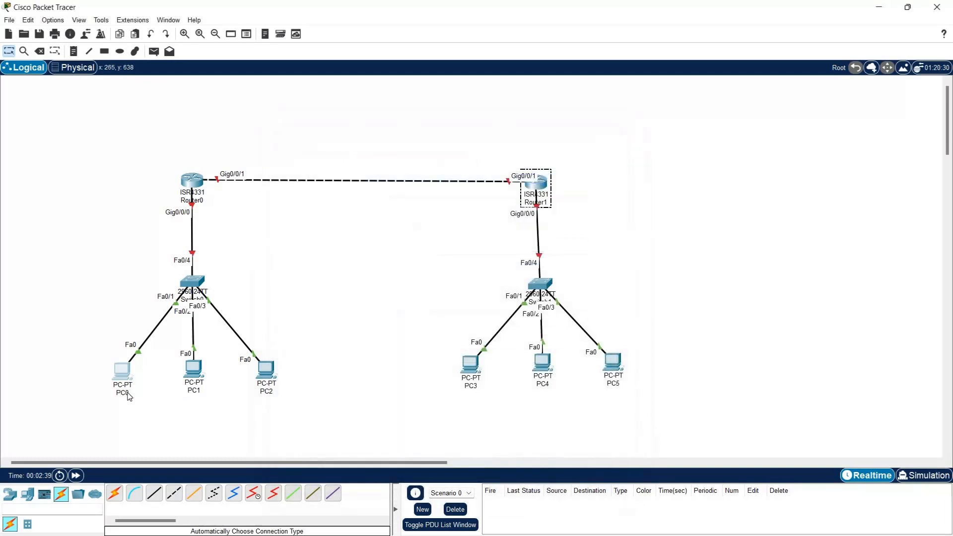
Rename PC0 in the topology with its IP address, 192.168.1.2
{"action": "left_click", "coordinate": [128, 393]}
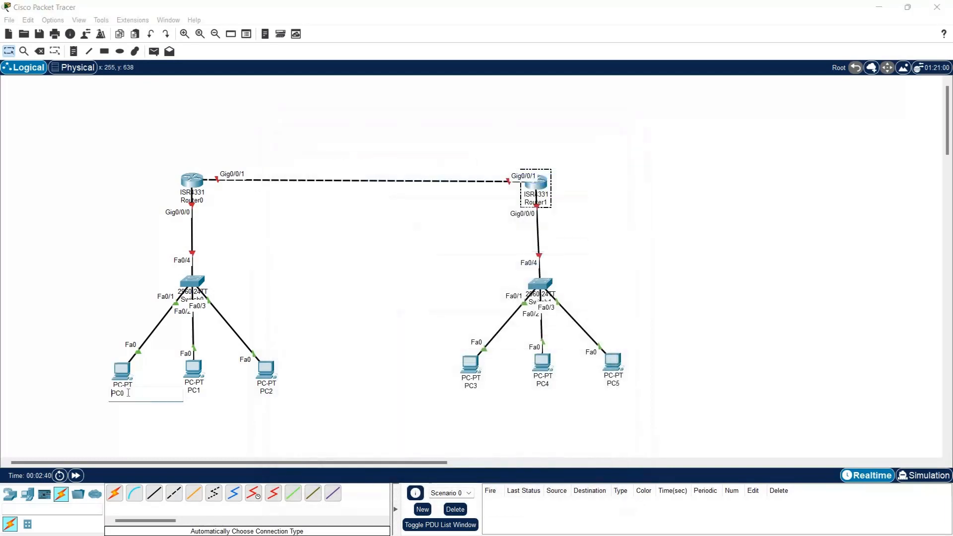
{"action": "type", "text": "192.168.1.2"}
{"action": "left_click", "coordinate": [94, 395]}
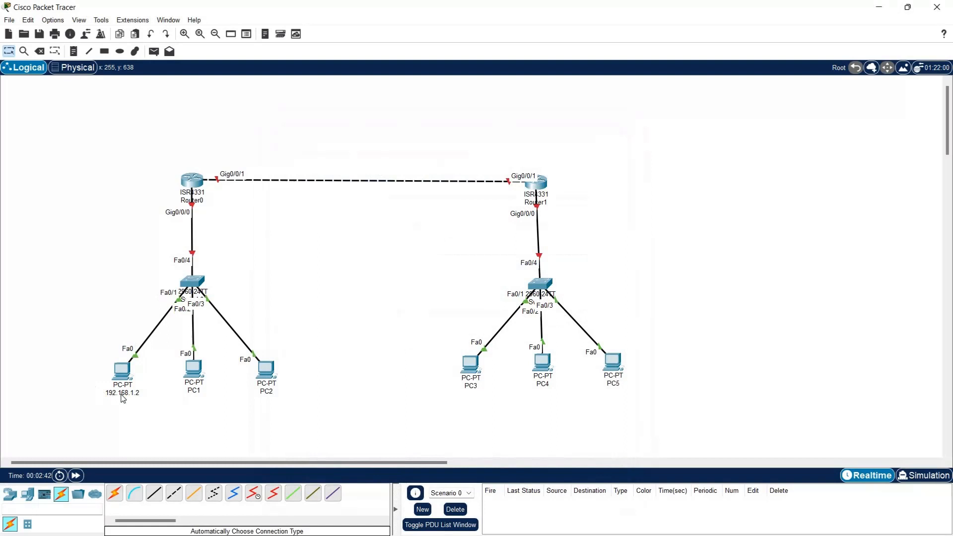
Rename PC1 in the topology as 192.168.1.3
{"action": "left_click", "coordinate": [196, 392]}
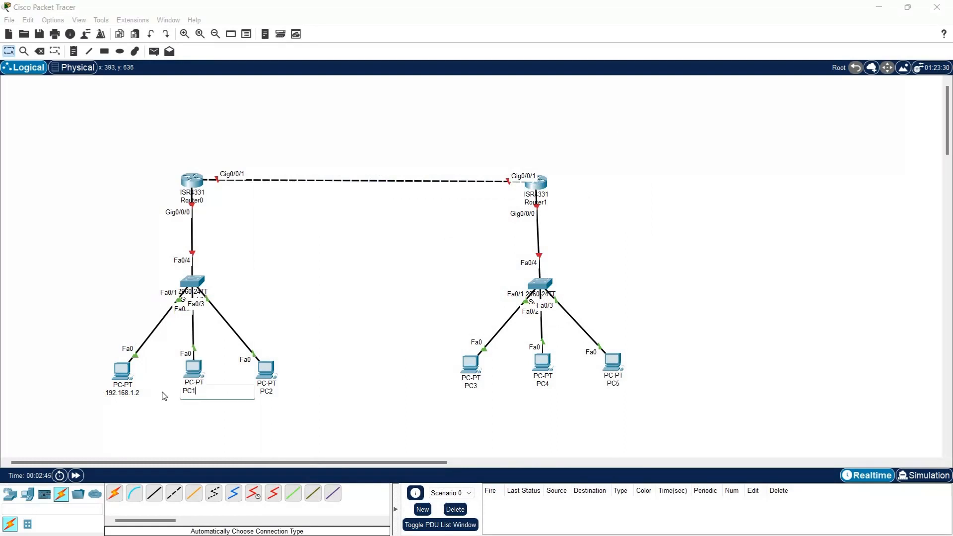
{"action": "key", "text": "ctrl+a"}
{"action": "type", "text": "192.168.1.23"}
{"action": "key", "text": "Return"}
Give the PC labelled 192.168.1.3 the static IPv4 address 192.168.1.3, mask 255.255.255.0 and a default gateway
{"action": "left_click", "coordinate": [194, 373]}
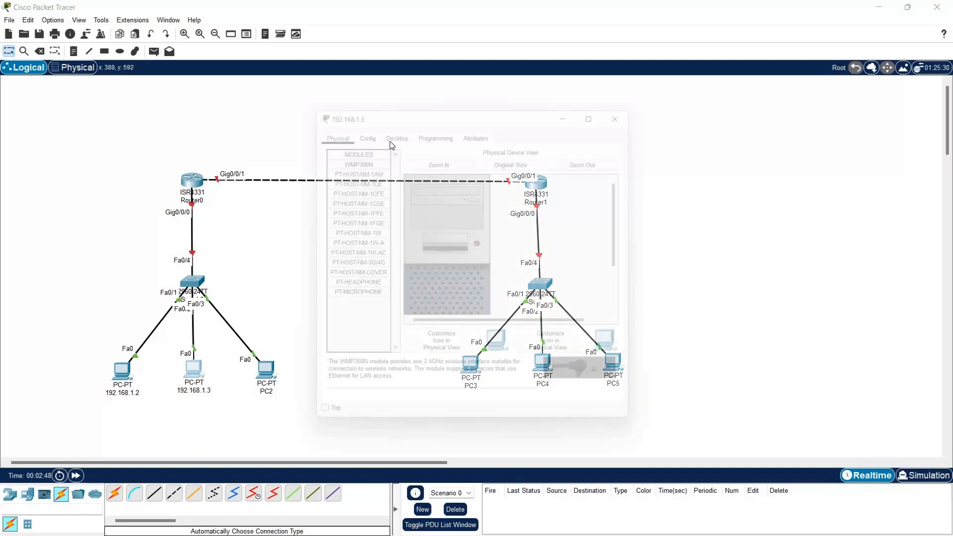
{"action": "left_click", "coordinate": [386, 129]}
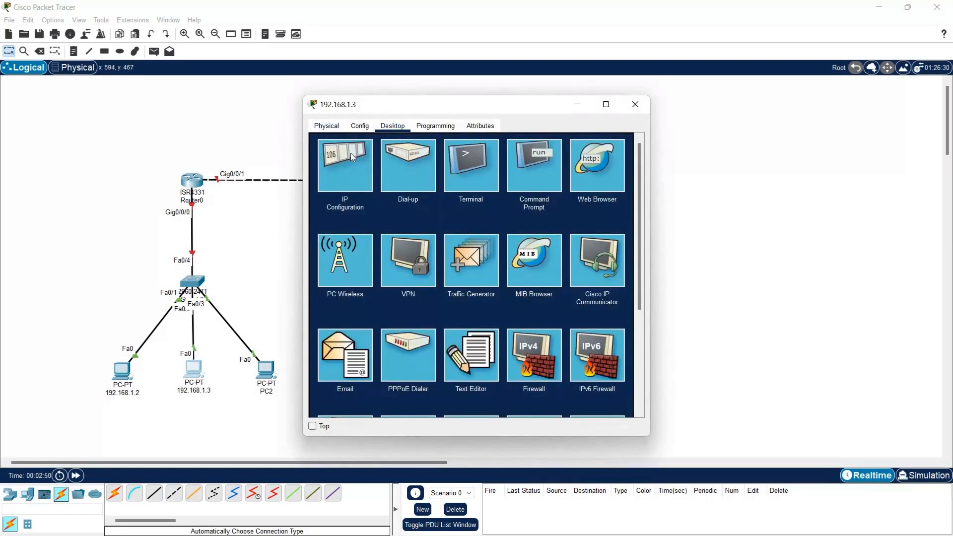
{"action": "left_click", "coordinate": [345, 163]}
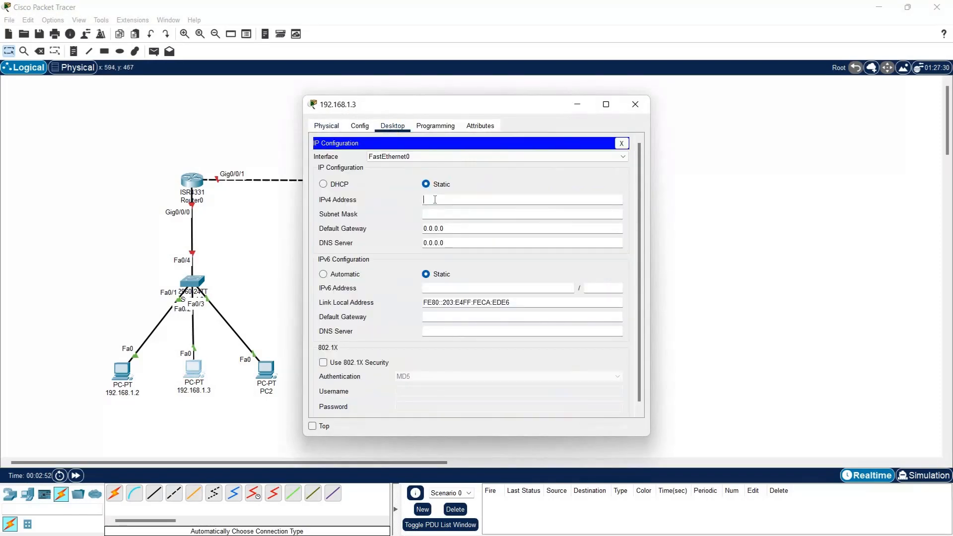
{"action": "type", "text": "192.168.1.23"}
{"action": "left_click_drag", "start_coordinate": [448, 230], "coordinate": [401, 231]}
{"action": "type", "text": "192.168.1.2"}
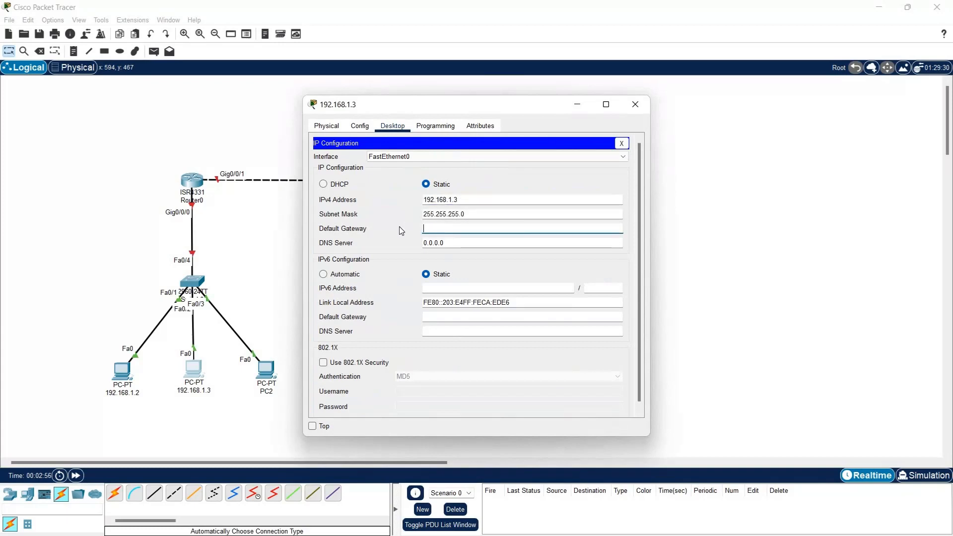
{"action": "left_click", "coordinate": [635, 105]}
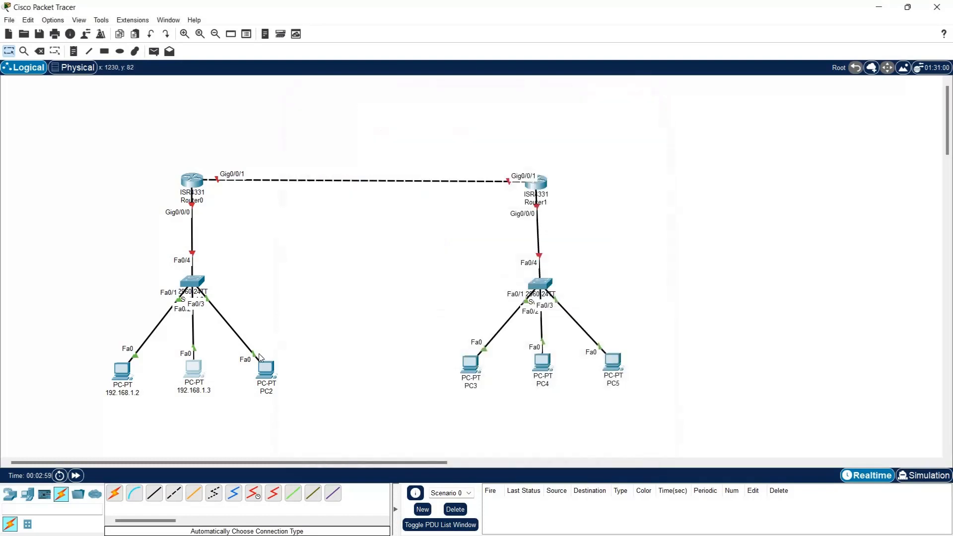
Rename PC2 in the topology as 192.168.1.4
{"action": "left_click", "coordinate": [270, 393]}
{"action": "key", "text": "BackSpace"}
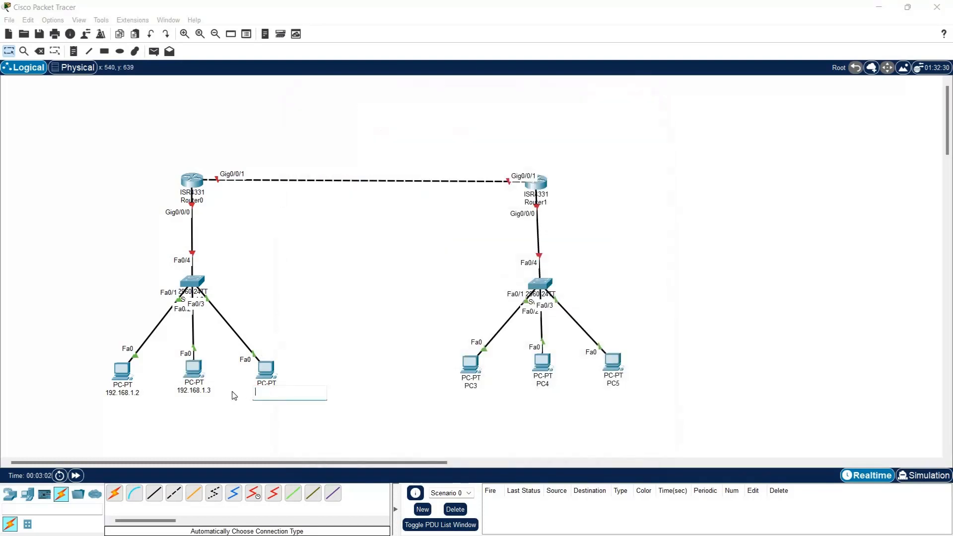
{"action": "type", "text": "192.168.1.24"}
{"action": "key", "text": "Return"}
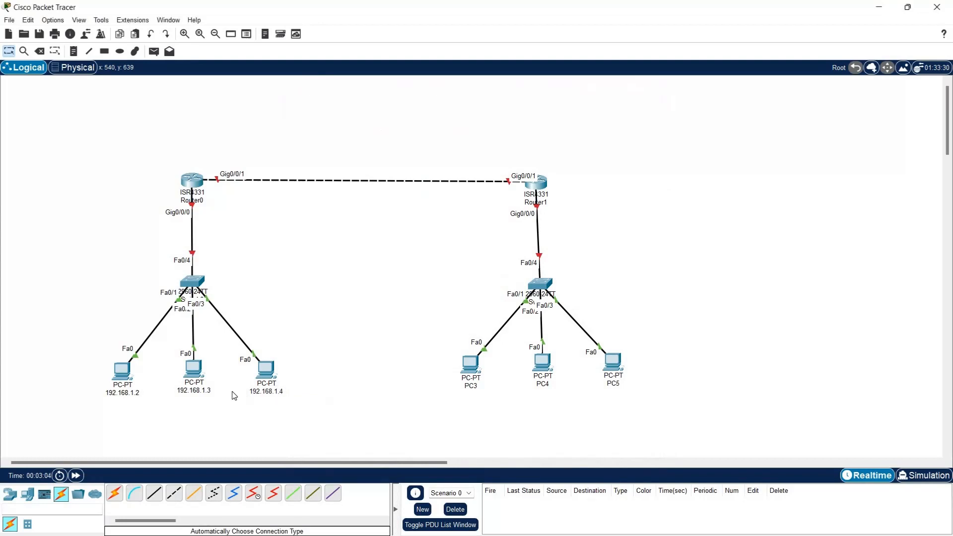
Configure the PC labelled 192.168.1.4 with IPv4 address 192.168.1.4, subnet mask 255.255.255.0 and default gateway 192.168.1.1
{"action": "left_click", "coordinate": [268, 371]}
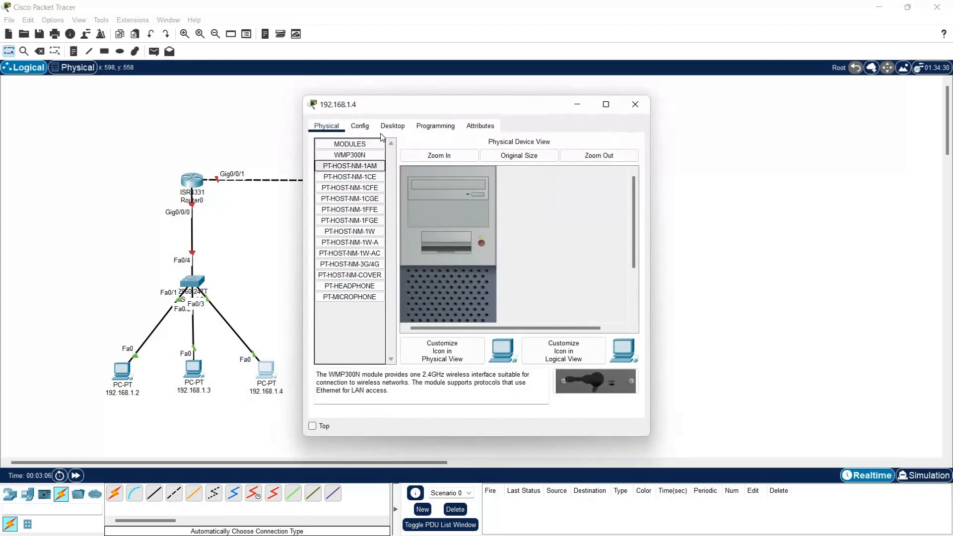
{"action": "left_click", "coordinate": [392, 126]}
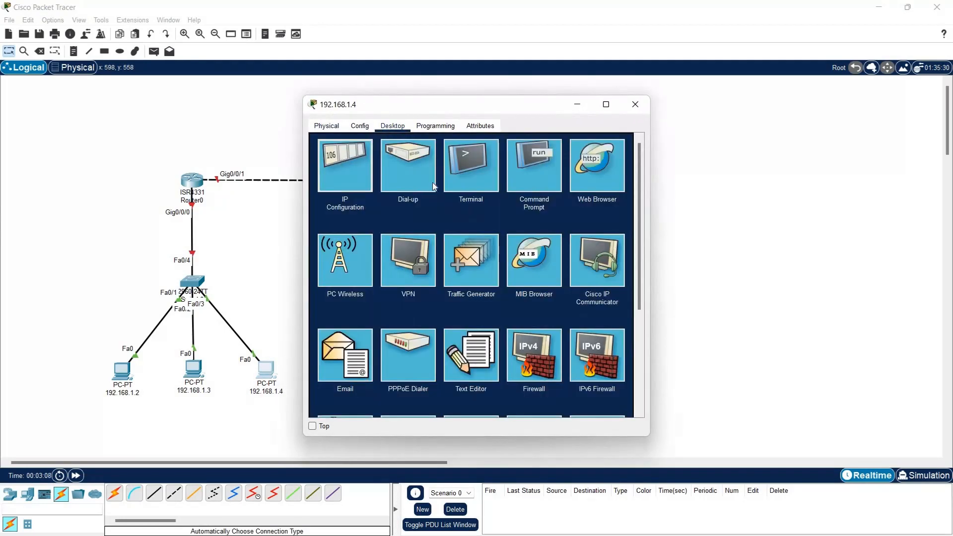
{"action": "left_click", "coordinate": [345, 165]}
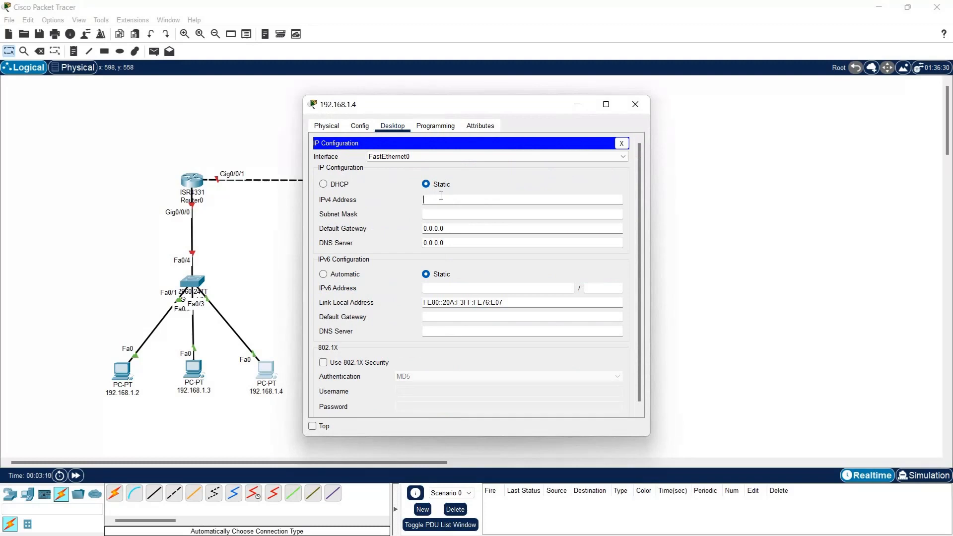
{"action": "type", "text": "192.168.1.4"}
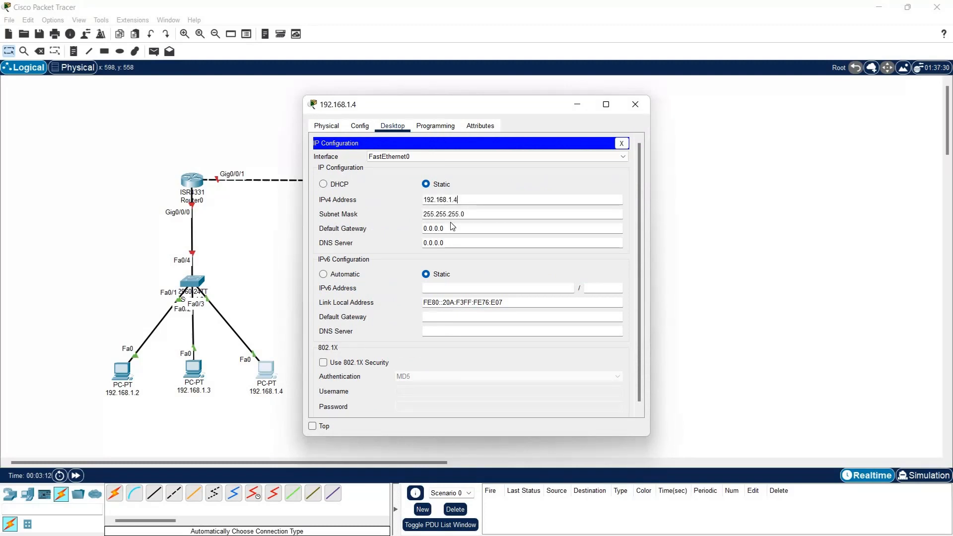
{"action": "key", "text": "Tab"}
{"action": "key", "text": "Tab"}
{"action": "type", "text": "192.168.1.2"}
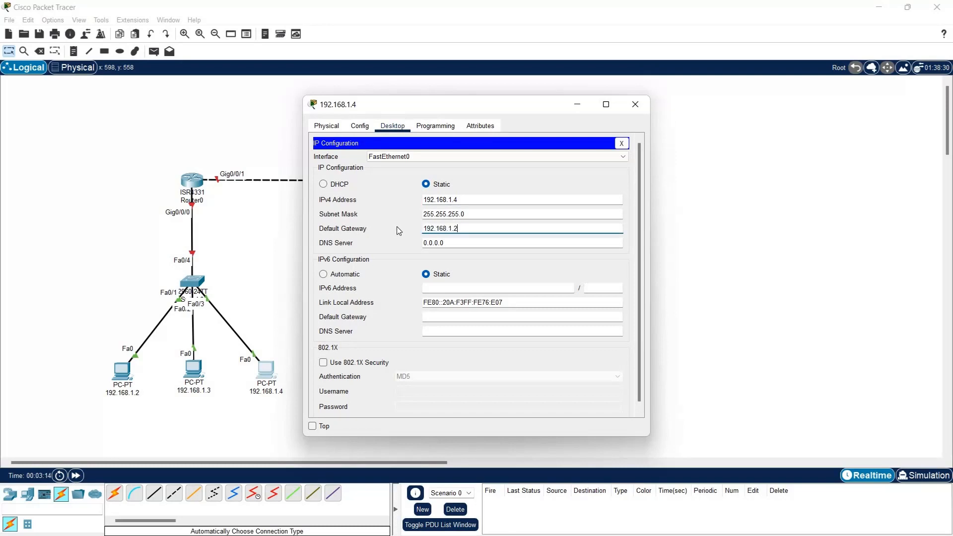
{"action": "key", "text": "BackSpace"}
{"action": "type", "text": "1"}
{"action": "left_click", "coordinate": [635, 105]}
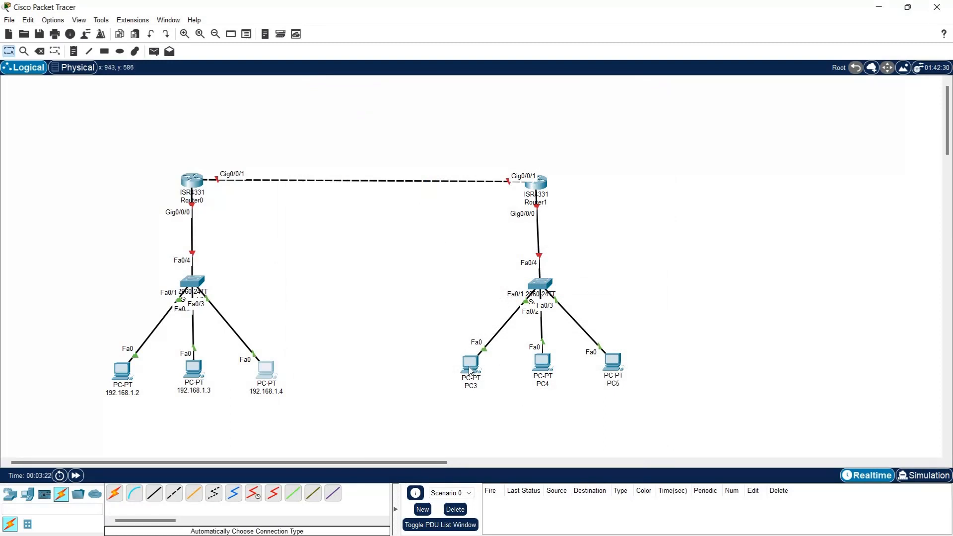
Rename PC3 in the second network as 192.168.2.2
{"action": "mouse_move", "coordinate": [461, 378]}
{"action": "left_click", "coordinate": [472, 388]}
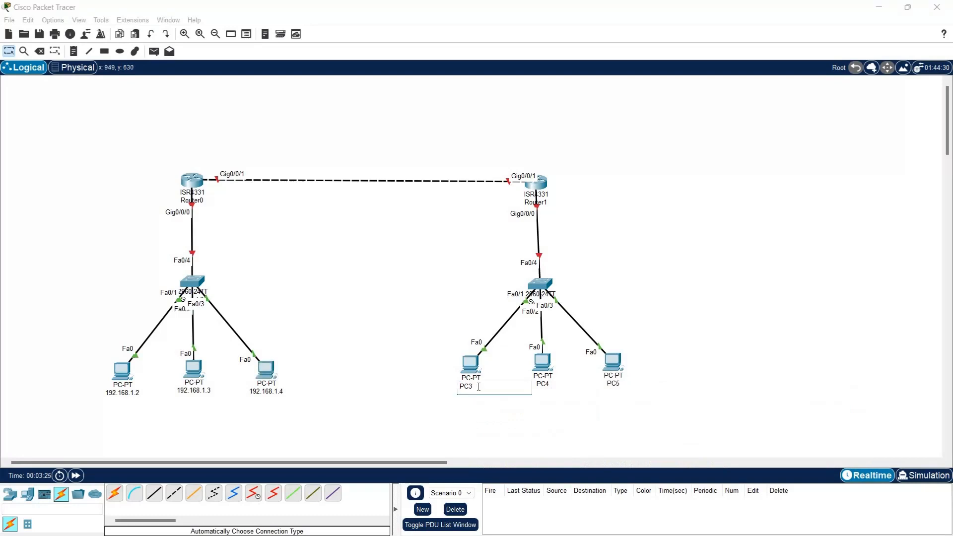
{"action": "left_click", "coordinate": [432, 378]}
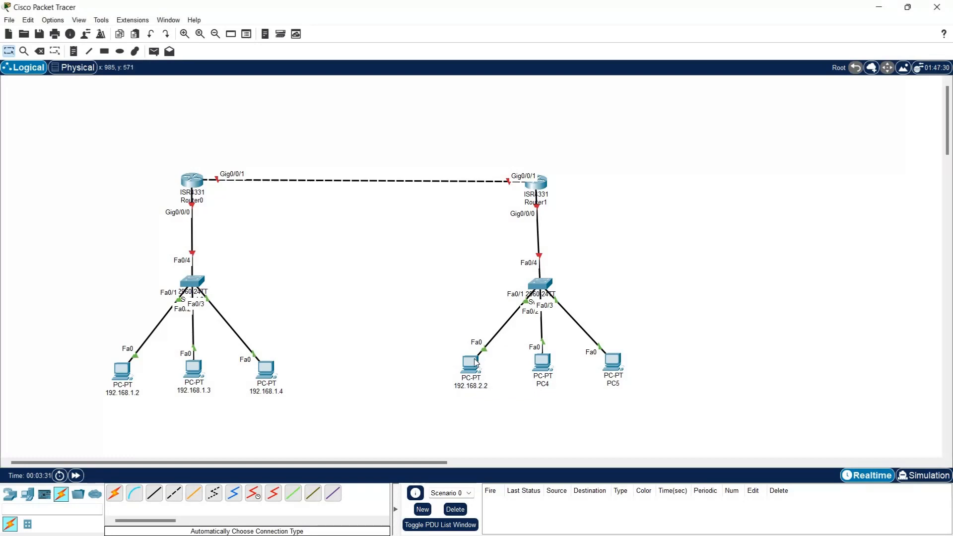
Give the PC labelled 192.168.2.2 the static IPv4 address 192.168.2.2 with subnet mask 255.255.255.0
{"action": "left_click", "coordinate": [472, 365]}
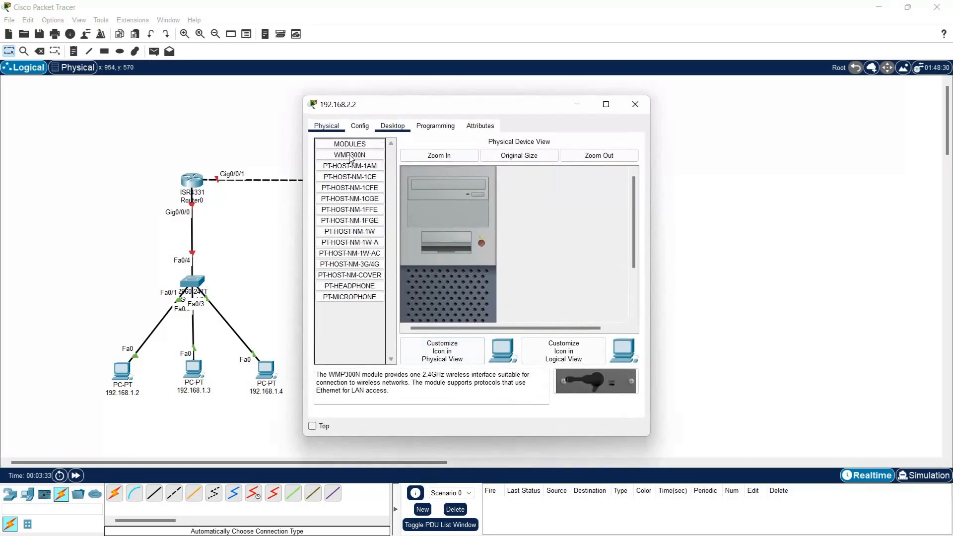
{"action": "left_click", "coordinate": [392, 126]}
{"action": "left_click", "coordinate": [348, 161]}
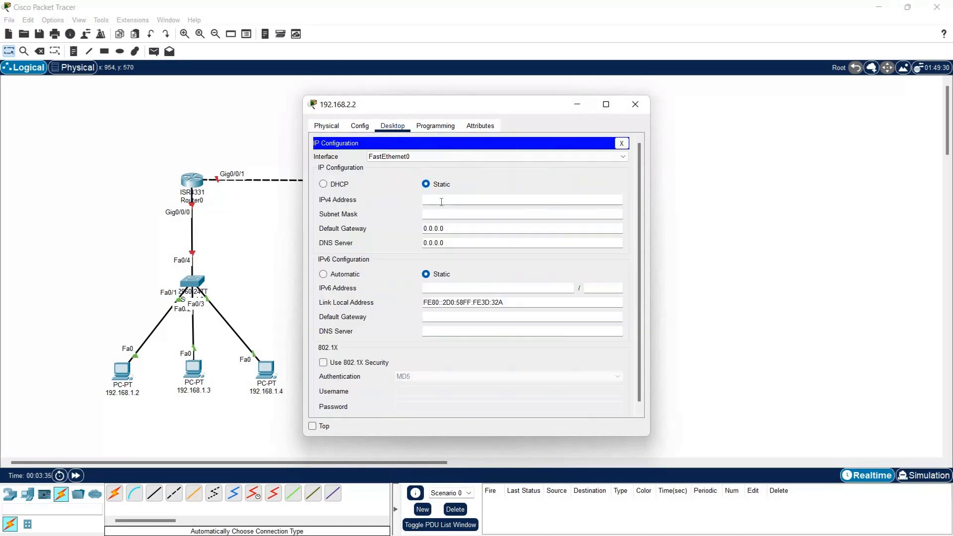
{"action": "type", "text": "192.168.1.2"}
{"action": "key", "text": "BackSpace"}
{"action": "type", "text": "2.2"}
{"action": "key", "text": "ctrl+a"}
{"action": "key", "text": "ctrl+c"}
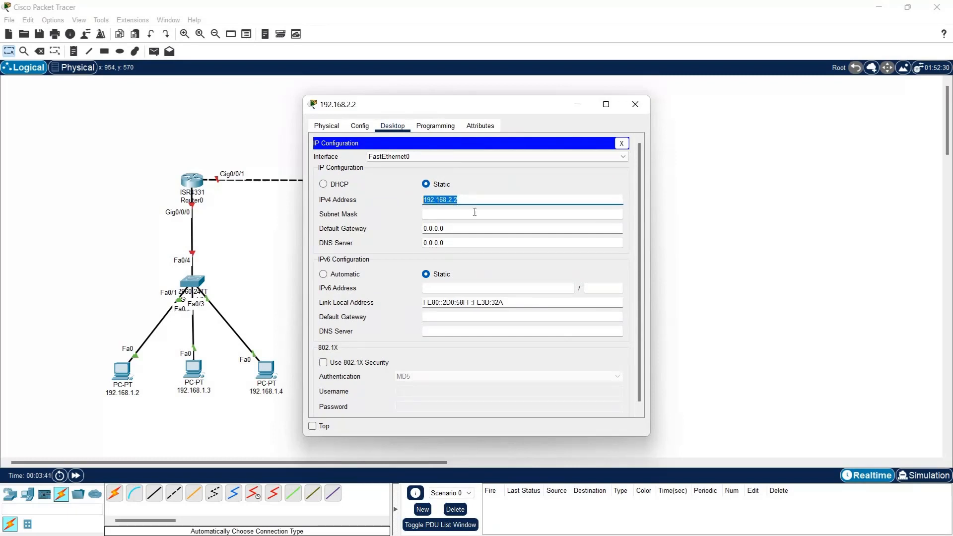
{"action": "key", "text": "Tab"}
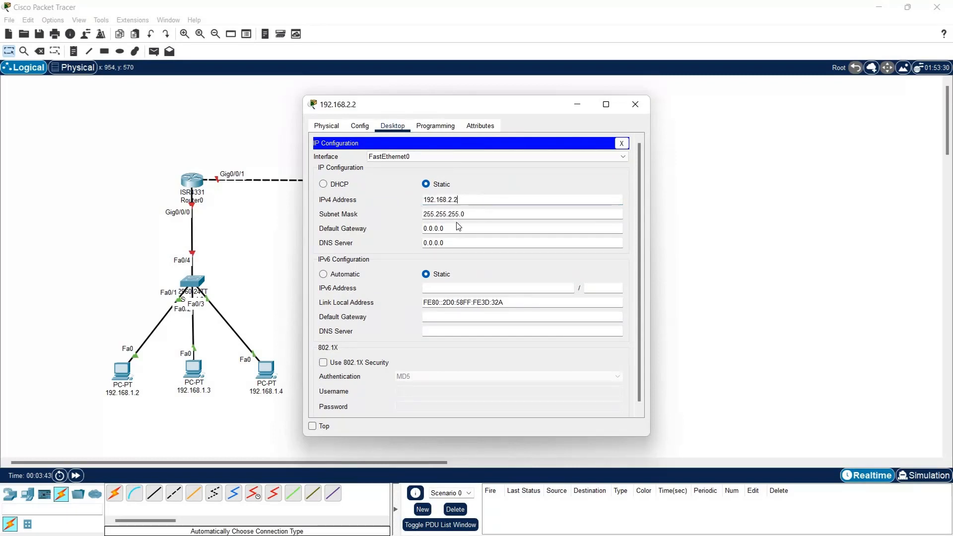
Set the default gateway of the PC labelled 192.168.2.2 to 192.168.2.1 and close its configuration
{"action": "left_click", "coordinate": [440, 229]}
{"action": "key", "text": "ctrl+a"}
{"action": "key", "text": "BackSpace"}
{"action": "type", "text": "192.168.2.1"}
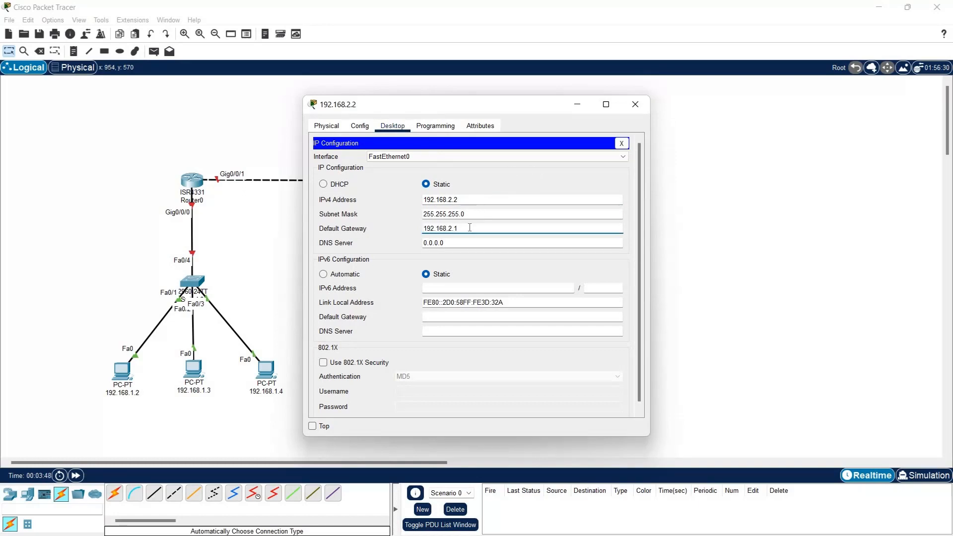
{"action": "left_click_drag", "start_coordinate": [469, 227], "coordinate": [406, 229]}
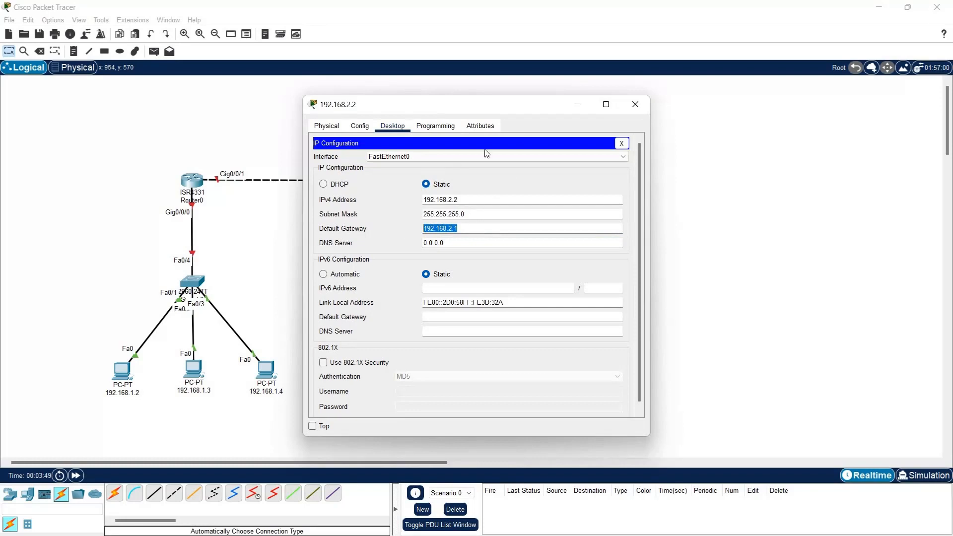
{"action": "left_click", "coordinate": [633, 109]}
Rename PC4 in the second network as 192.168.2.3
{"action": "left_click", "coordinate": [545, 384]}
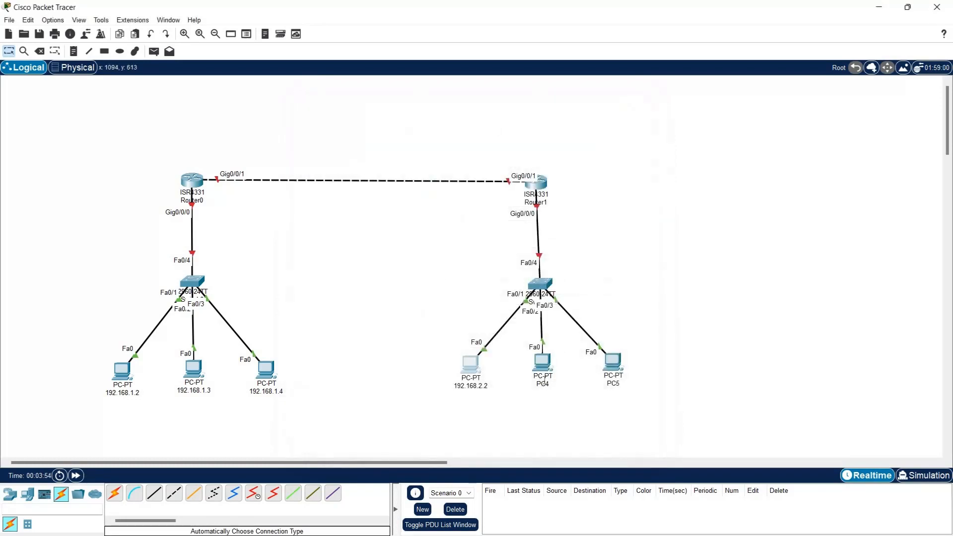
{"action": "key", "text": "ctrl+v"}
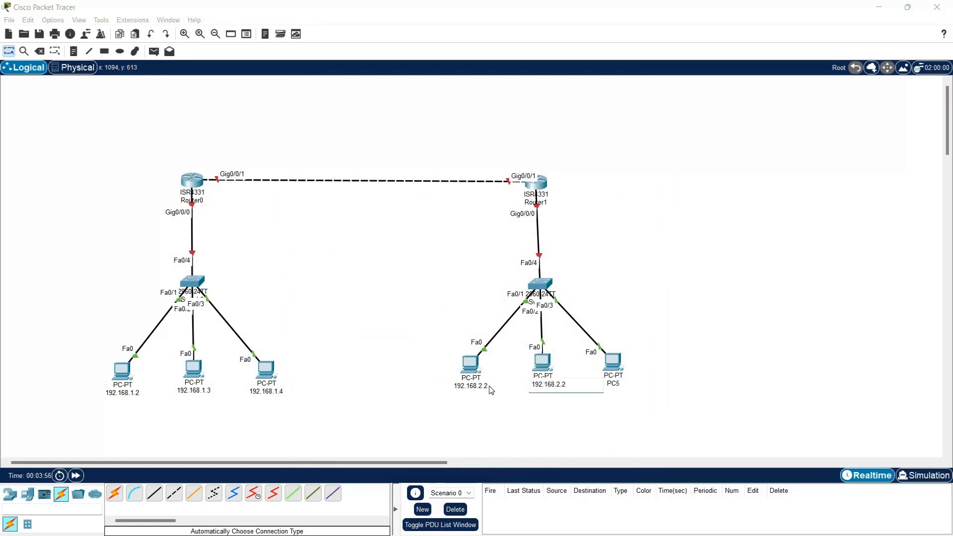
{"action": "type", "text": "3"}
{"action": "key", "text": "Return"}
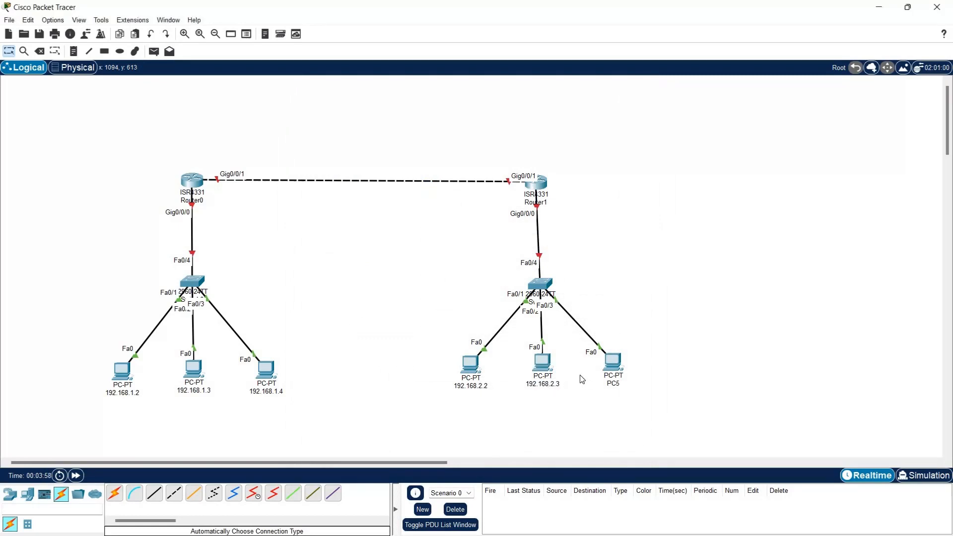
Configure the PC labelled 192.168.2.3 with IPv4 address 192.168.2.3, subnet mask 255.255.255.0 and default gateway 192.168.2.1
{"action": "left_click", "coordinate": [543, 362]}
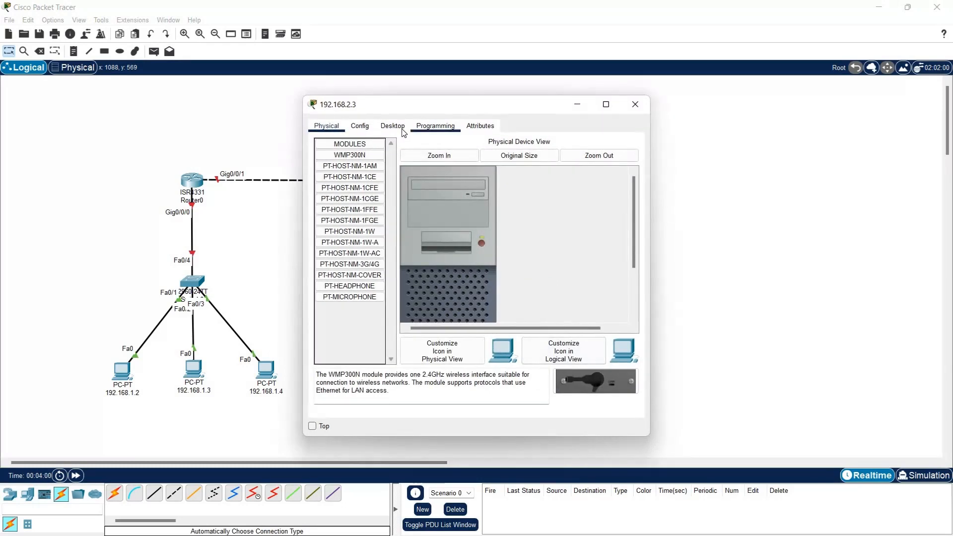
{"action": "left_click", "coordinate": [393, 125]}
{"action": "left_click", "coordinate": [347, 154]}
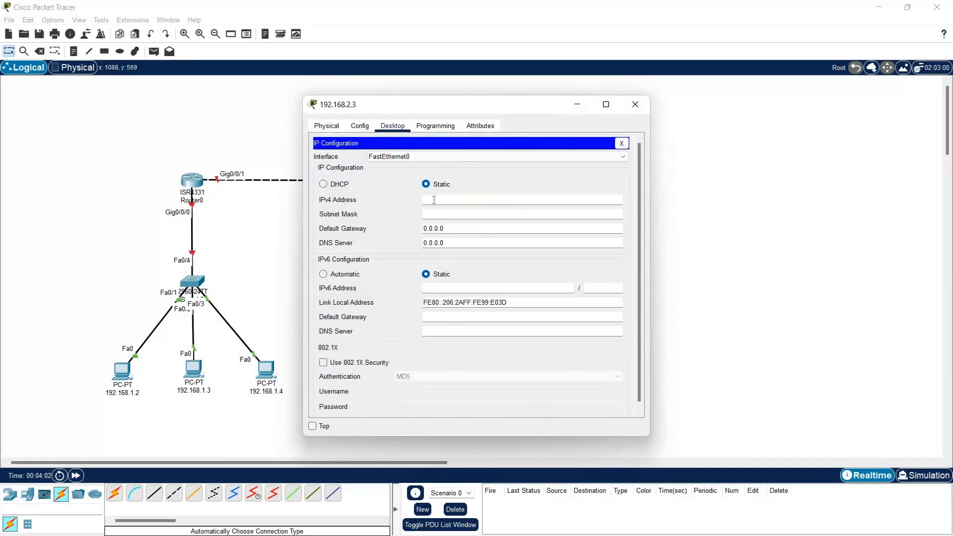
{"action": "type", "text": "192.168.2.3"}
{"action": "key", "text": "Tab"}
{"action": "left_click", "coordinate": [457, 229]}
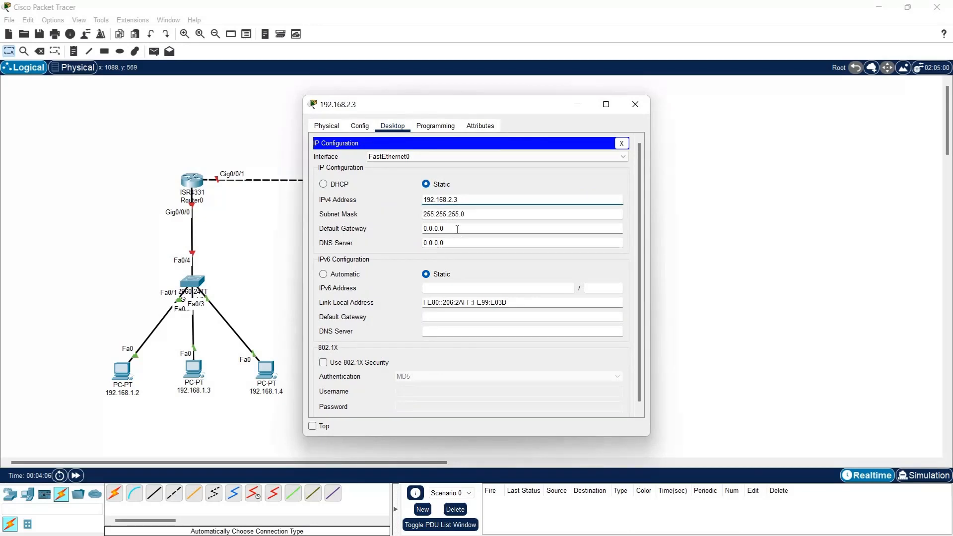
{"action": "key", "text": "ctrl+a"}
{"action": "type", "text": "192.168.2.1"}
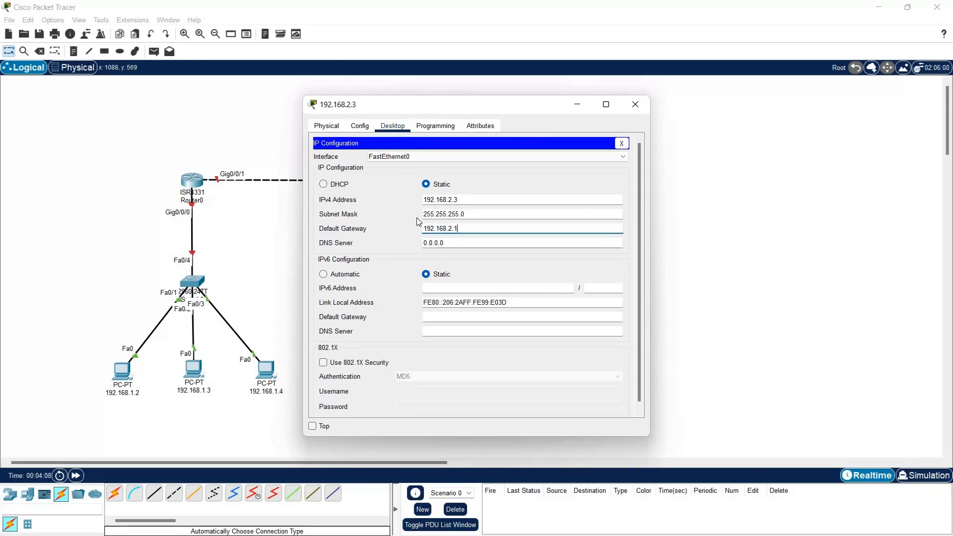
{"action": "left_click", "coordinate": [635, 105]}
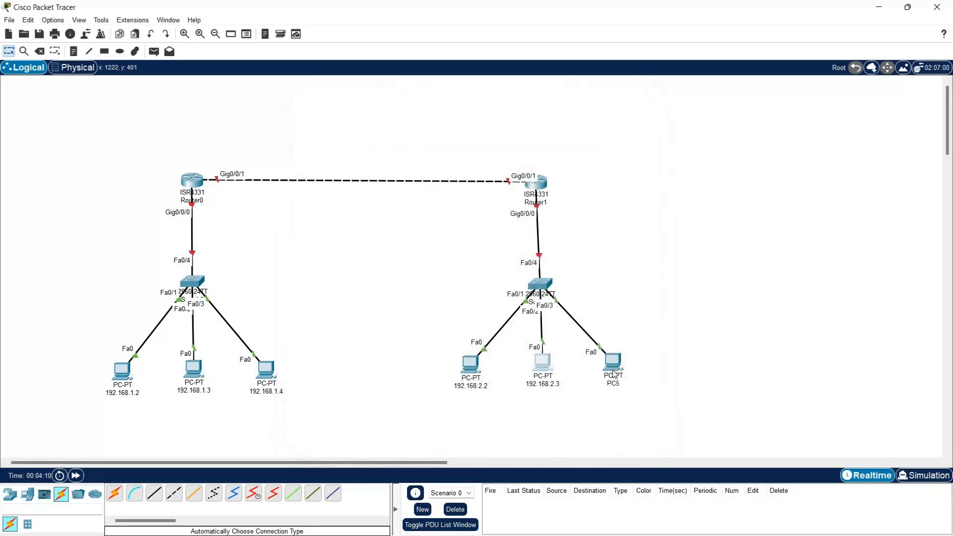
Rename PC5 in the second network as 192.168.2.4
{"action": "left_click", "coordinate": [615, 383]}
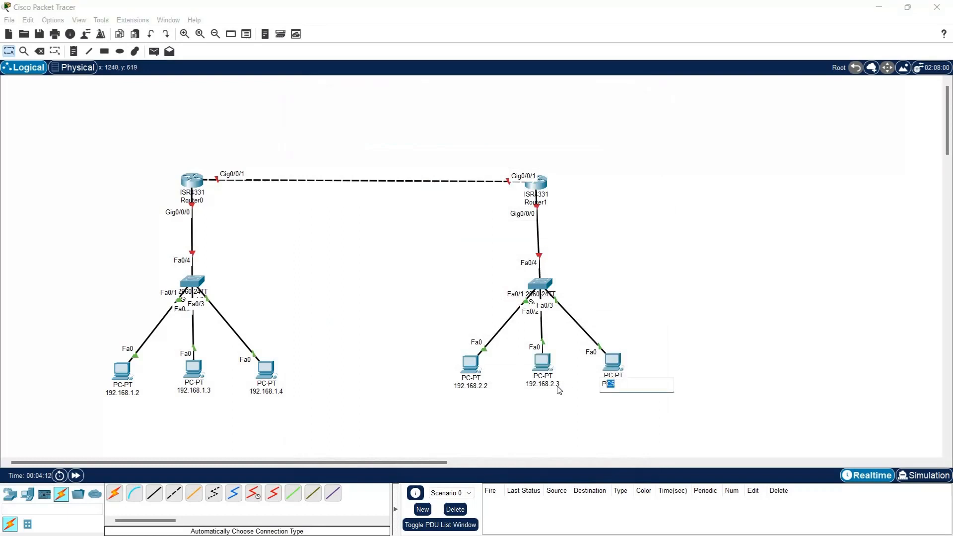
{"action": "type", "text": "192.168.2.2"}
{"action": "left_click", "coordinate": [558, 390]}
Give the PC labelled 192.168.2.4 the static IPv4 address 192.168.2.4
{"action": "left_click", "coordinate": [613, 362]}
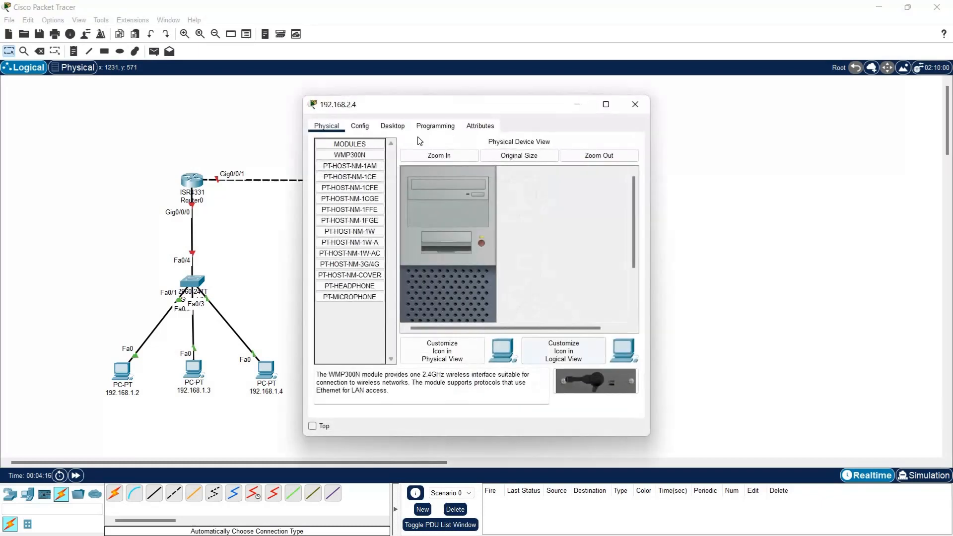
{"action": "left_click", "coordinate": [393, 126]}
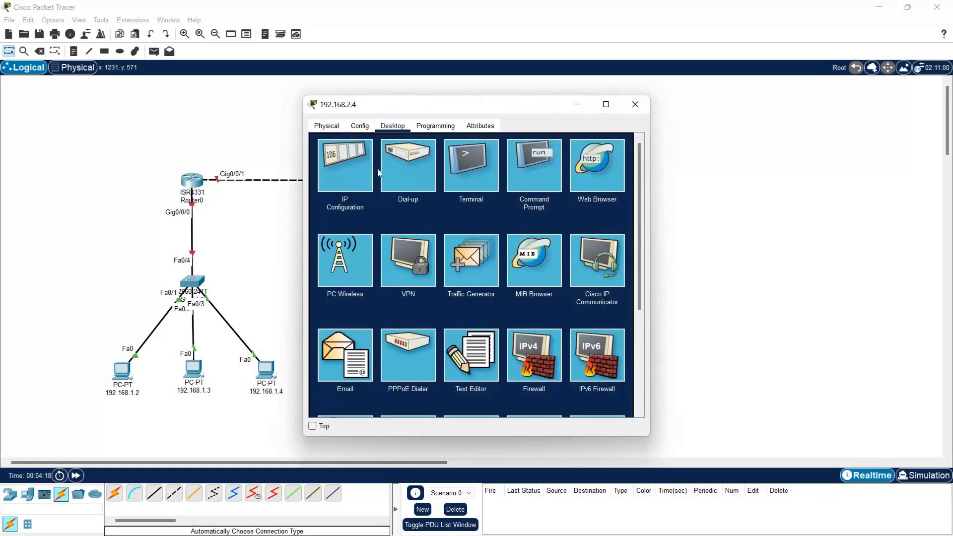
{"action": "left_click", "coordinate": [347, 166]}
{"action": "left_click", "coordinate": [466, 204]}
{"action": "type", "text": "192.168.2."}
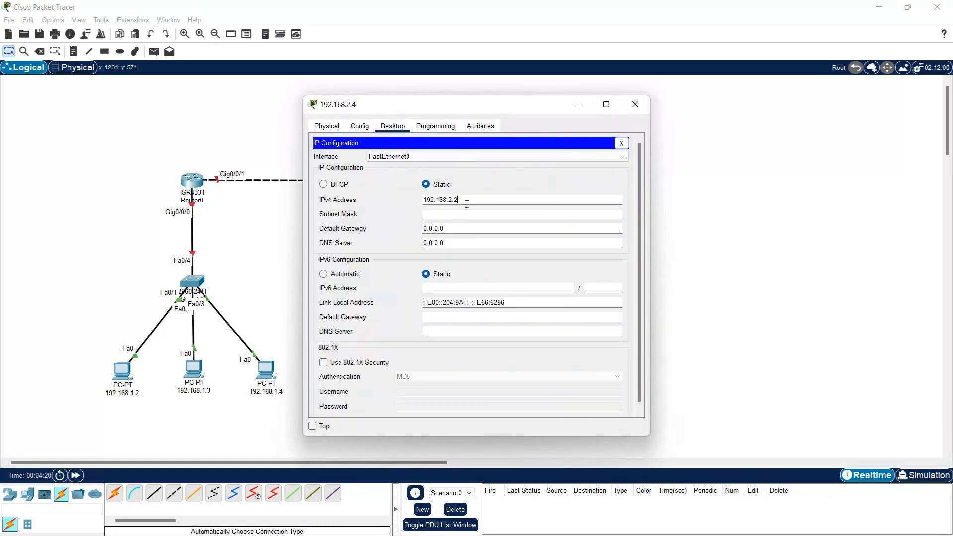
{"action": "type", "text": "4"}
Fill in subnet mask 255.255.255.0 and default gateway 192.168.2.1 for the PC labelled 192.168.2.4, and close its configuration
{"action": "left_click", "coordinate": [463, 225]}
{"action": "left_click_drag", "start_coordinate": [464, 225], "coordinate": [379, 219]}
{"action": "key", "text": "BackSpace"}
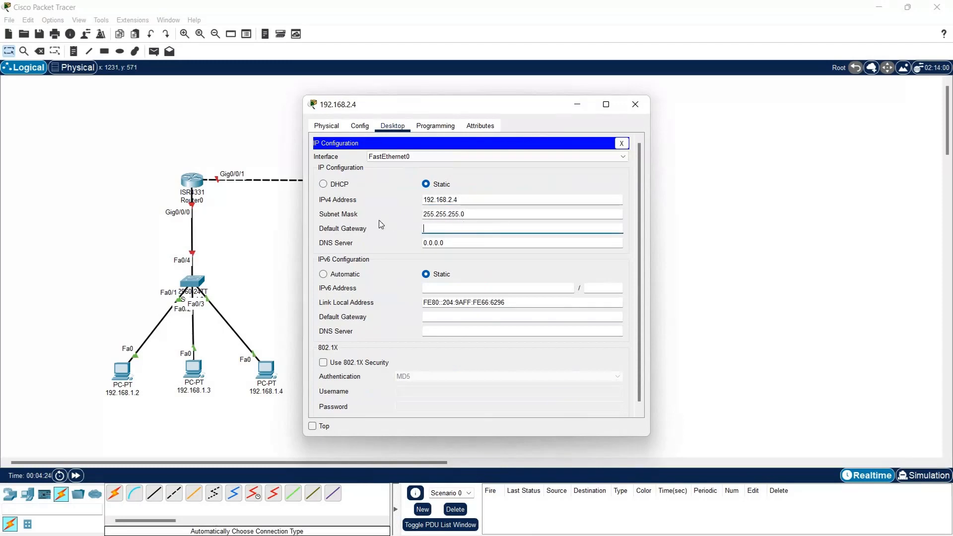
{"action": "type", "text": "192.168.2.2"}
{"action": "key", "text": "BackSpace"}
{"action": "type", "text": "1"}
{"action": "left_click", "coordinate": [630, 104]}
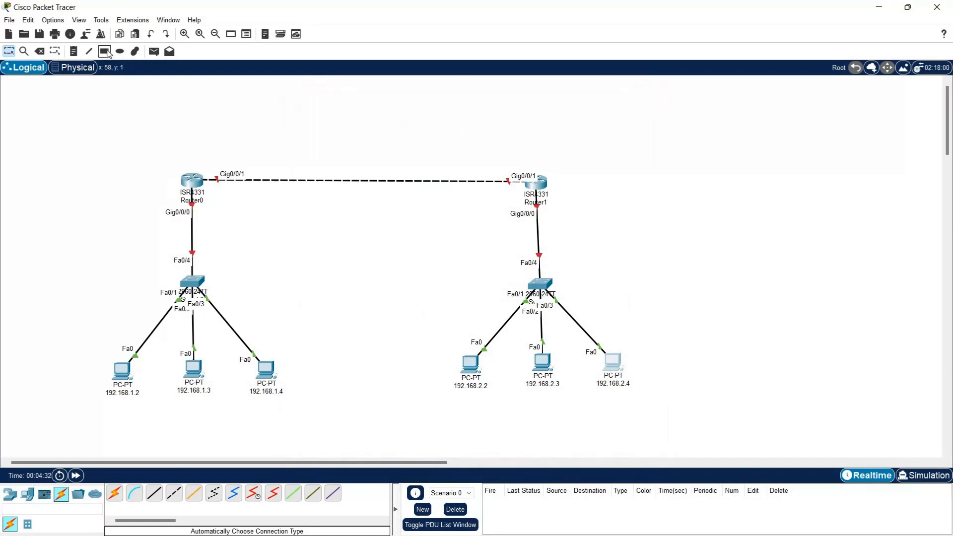
Draw a rectangle with cyan fill (#00ffff) enclosing Router0, its switch and its three PCs
{"action": "left_click", "coordinate": [105, 51]}
{"action": "left_click_drag", "start_coordinate": [453, 221], "coordinate": [420, 21]}
{"action": "left_click", "coordinate": [412, 94]}
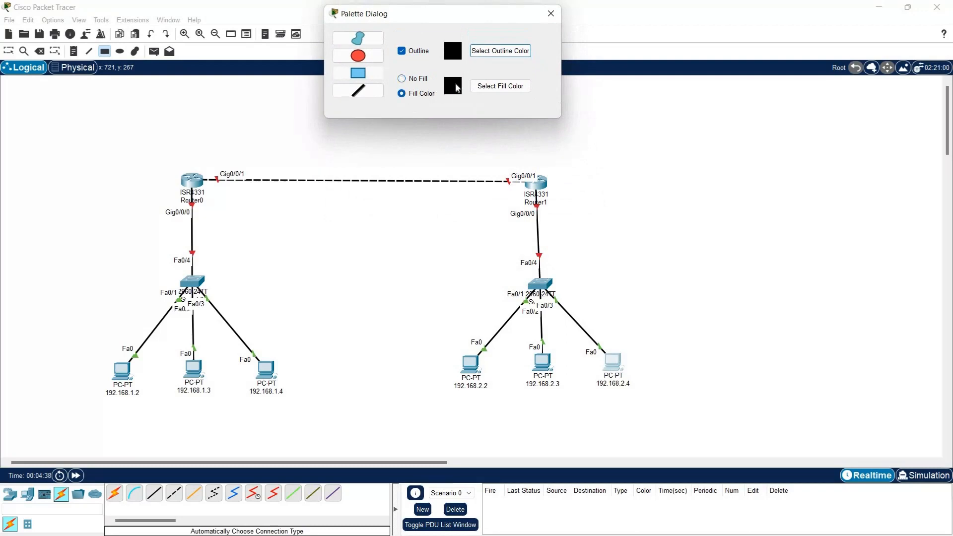
{"action": "left_click", "coordinate": [503, 87]}
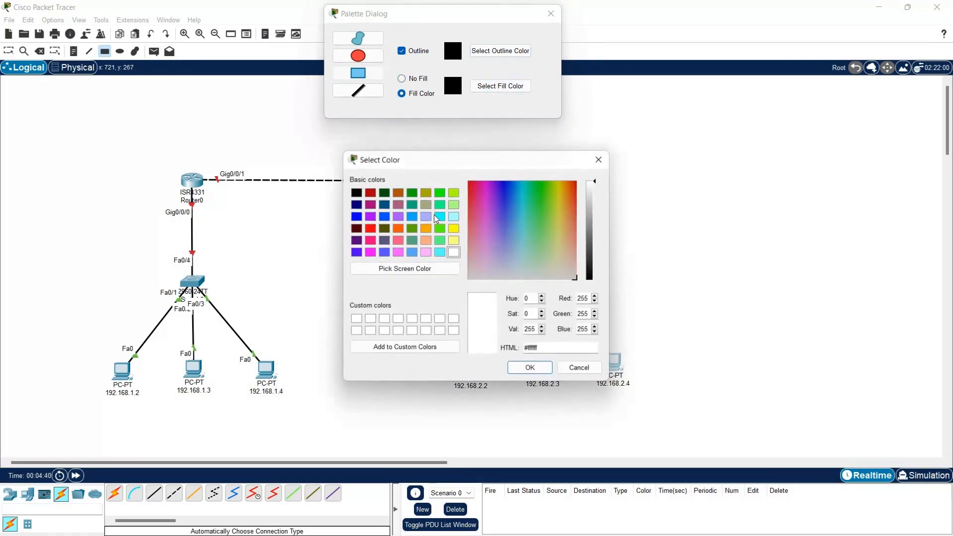
{"action": "left_click", "coordinate": [440, 216]}
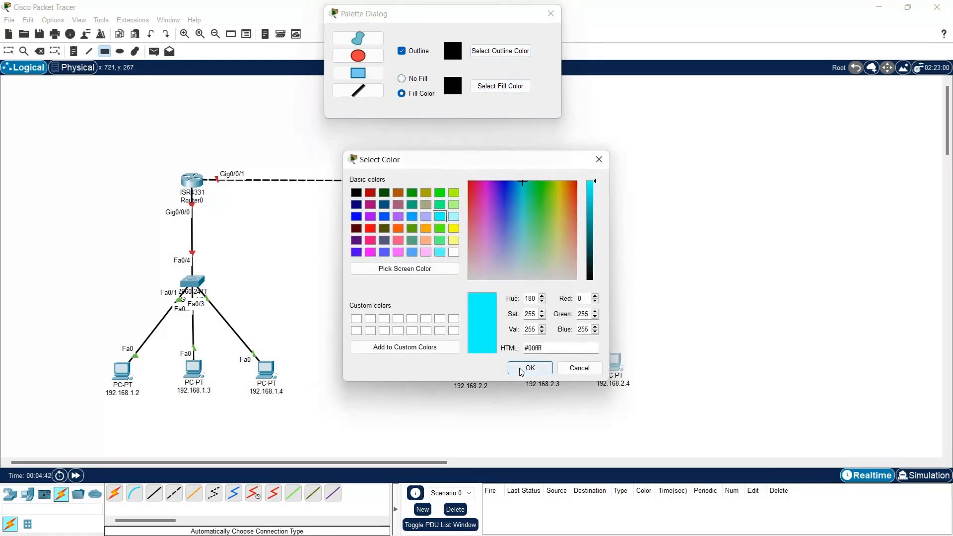
{"action": "left_click", "coordinate": [530, 368]}
{"action": "left_click_drag", "start_coordinate": [60, 124], "coordinate": [345, 439]}
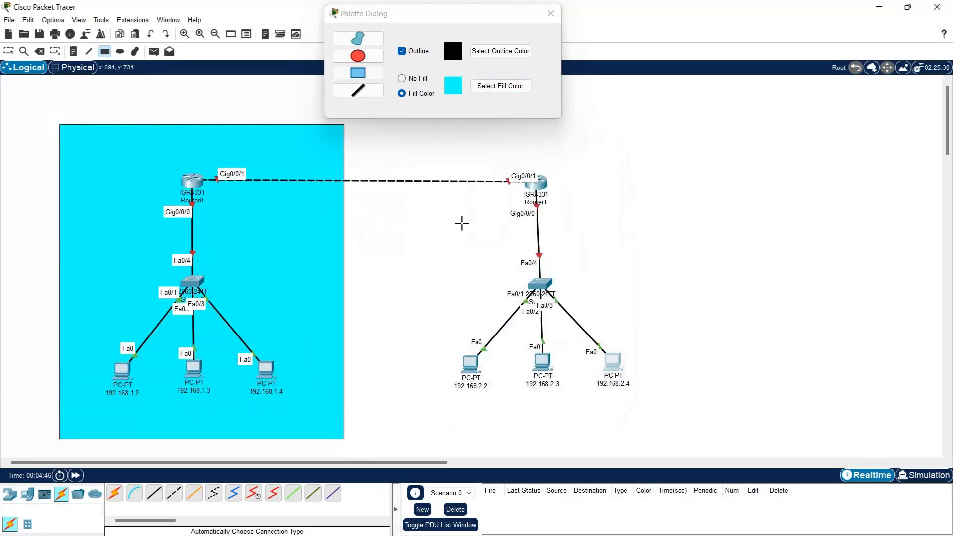
Draw a rectangle with green fill (#00ff7f) around Router1's whole network and return to the selection tool
{"action": "left_click", "coordinate": [491, 89]}
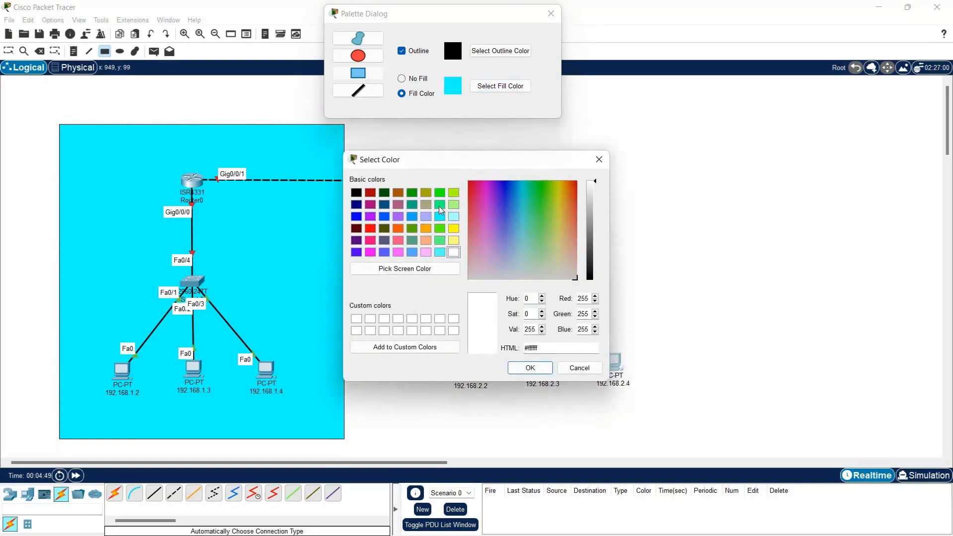
{"action": "left_click", "coordinate": [438, 206]}
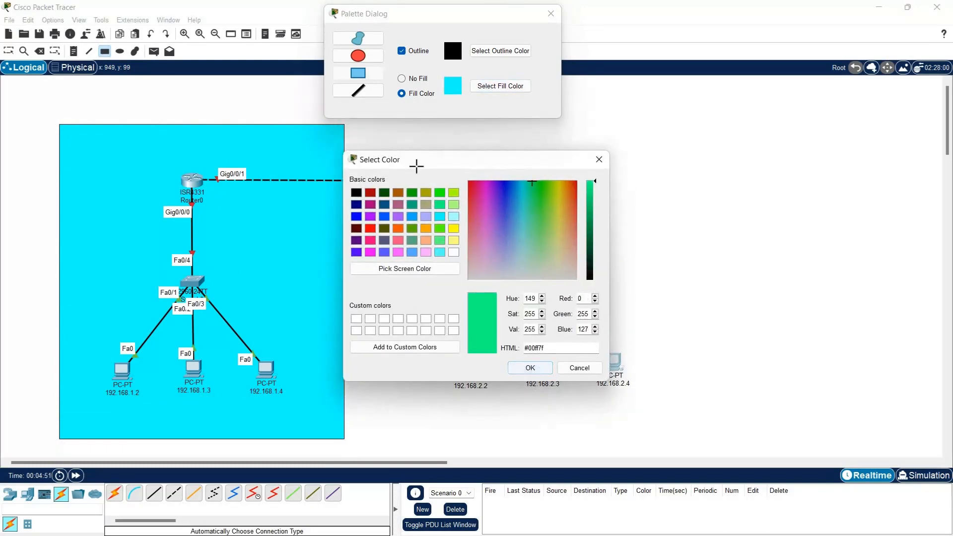
{"action": "key", "text": "Return"}
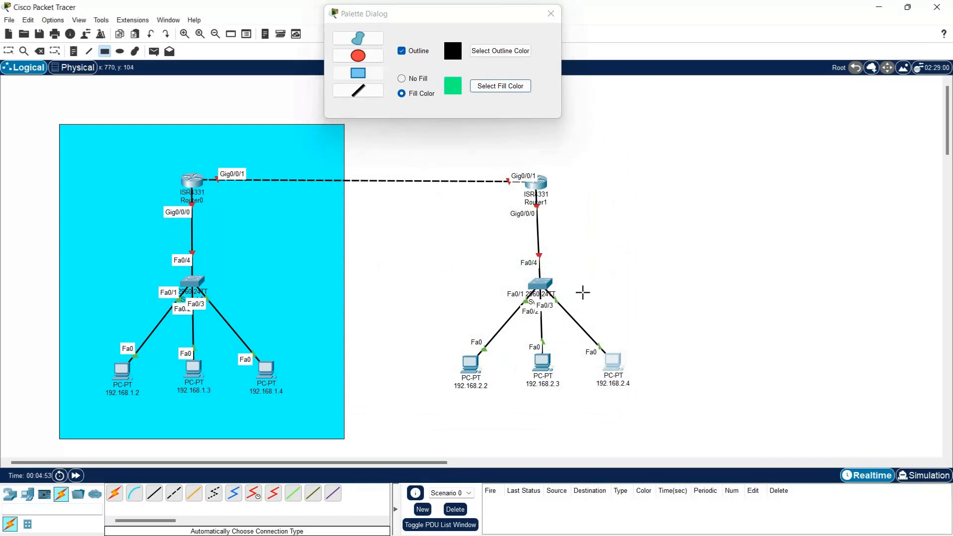
{"action": "left_click_drag", "start_coordinate": [382, 127], "coordinate": [678, 439]}
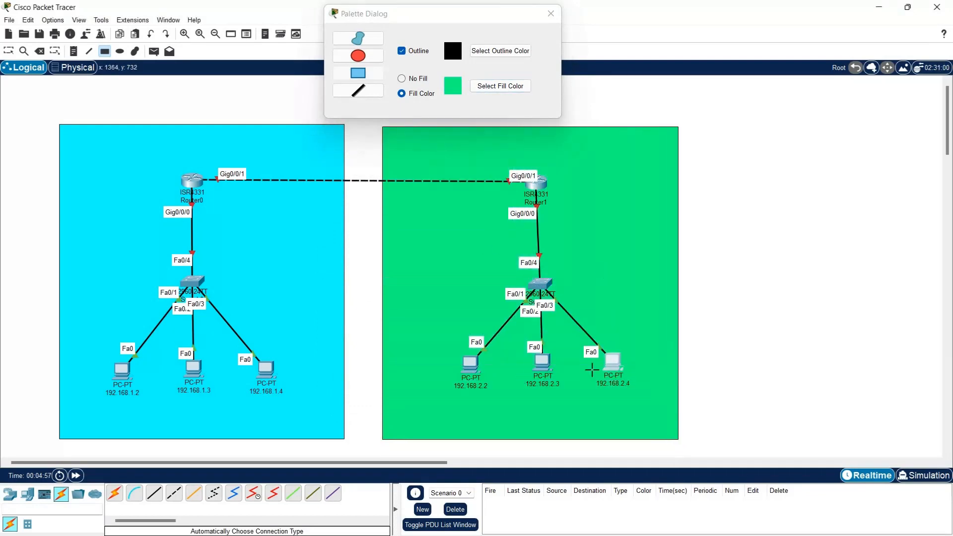
{"action": "left_click", "coordinate": [548, 14]}
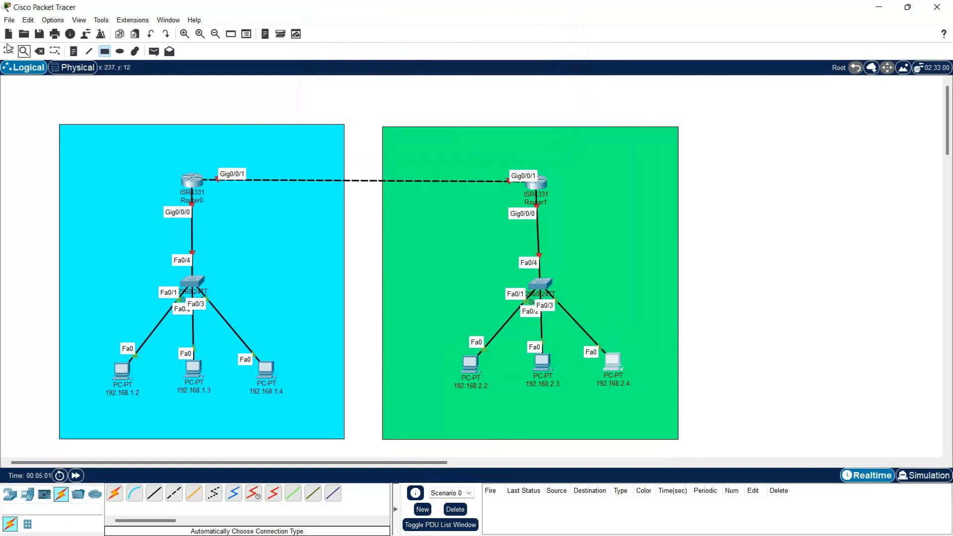
{"action": "left_click", "coordinate": [9, 49]}
Add notes to Router0's interfaces: 192.168.1.1 beside Gig0/0/0 and 10.1.1.1 above Gig0/0/1
{"action": "left_click", "coordinate": [73, 52]}
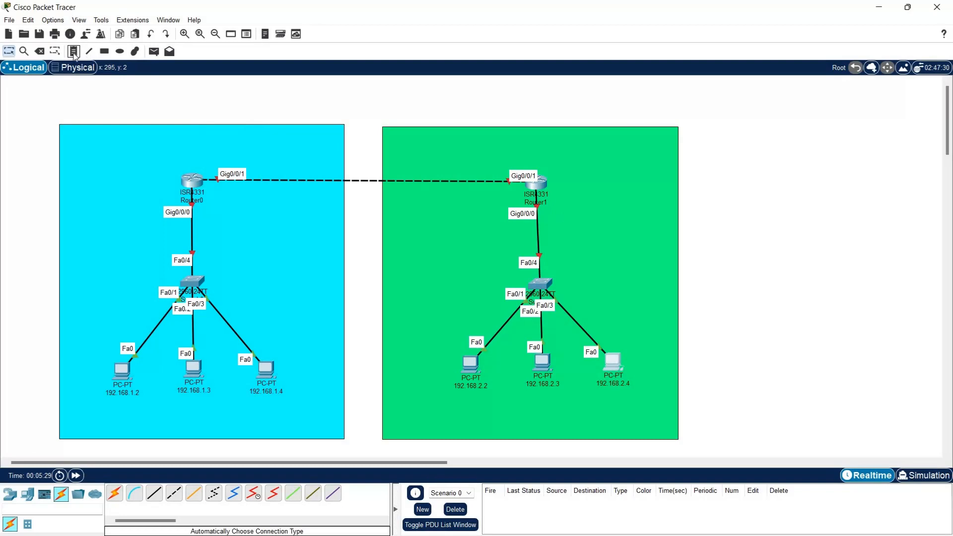
{"action": "left_click", "coordinate": [117, 203]}
{"action": "type", "text": "192"}
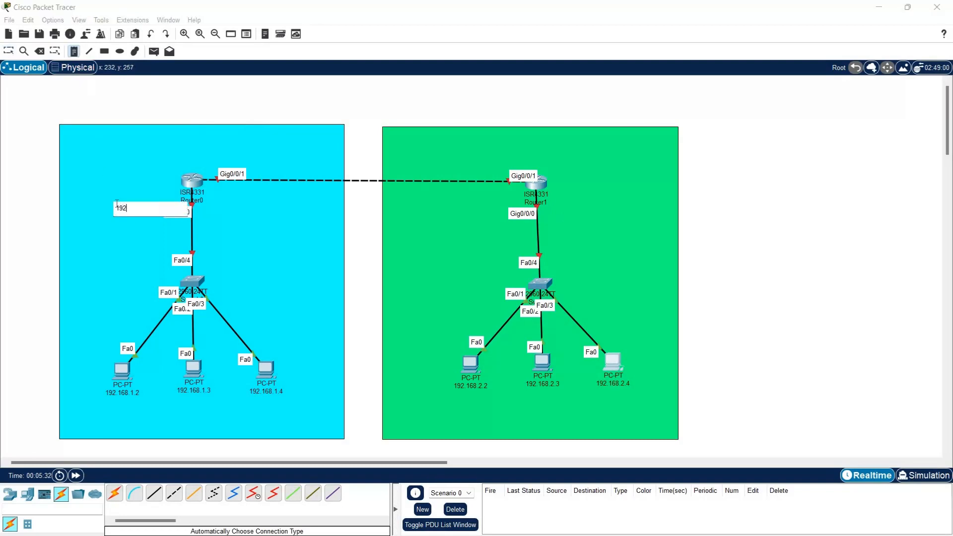
{"action": "type", "text": ".168.1.1"}
{"action": "left_click", "coordinate": [216, 155]}
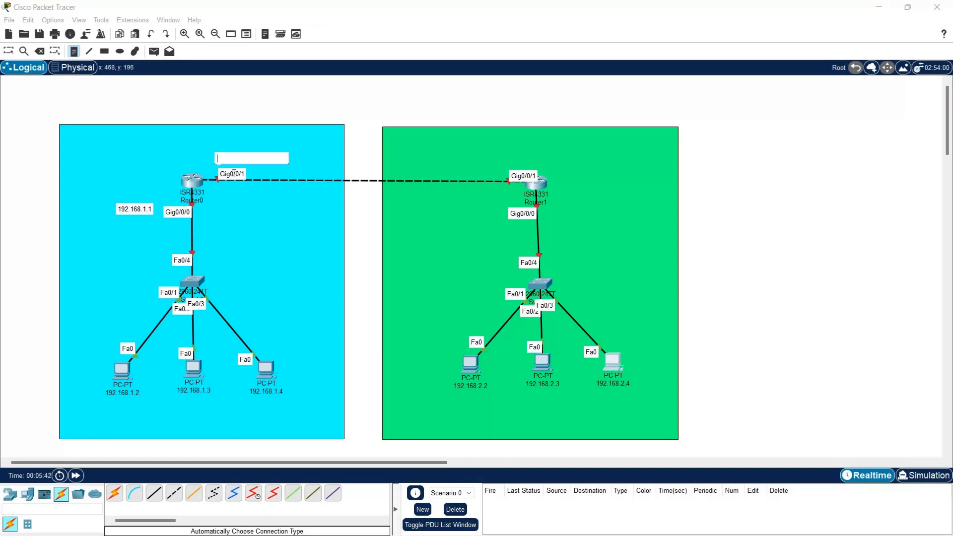
{"action": "type", "text": "10.1.1.1"}
Add the note 10.1.1.2 above Router1's Gig0/0/1 interface
{"action": "left_click", "coordinate": [503, 155]}
{"action": "type", "text": "10"}
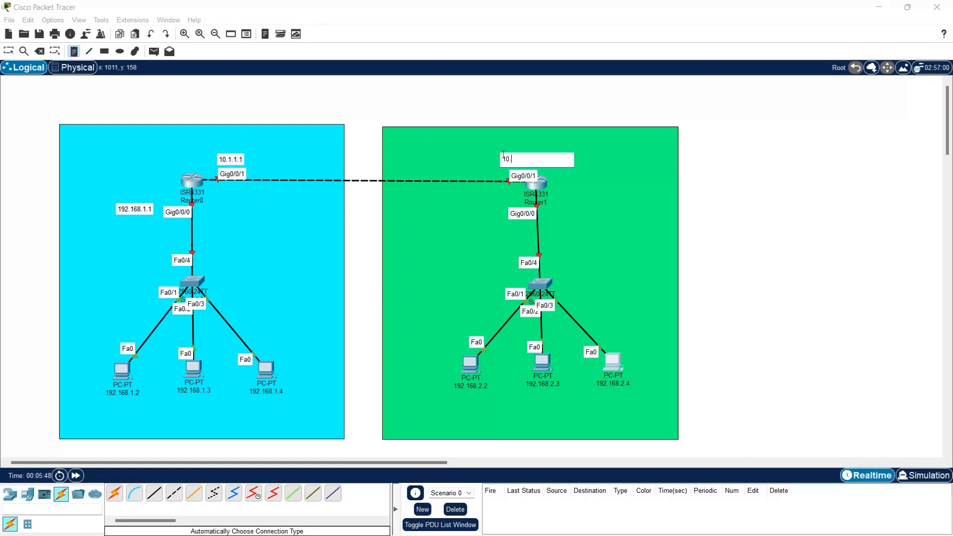
{"action": "type", "text": ".1.1.2"}
{"action": "key", "text": "BackSpace"}
{"action": "type", "text": "2"}
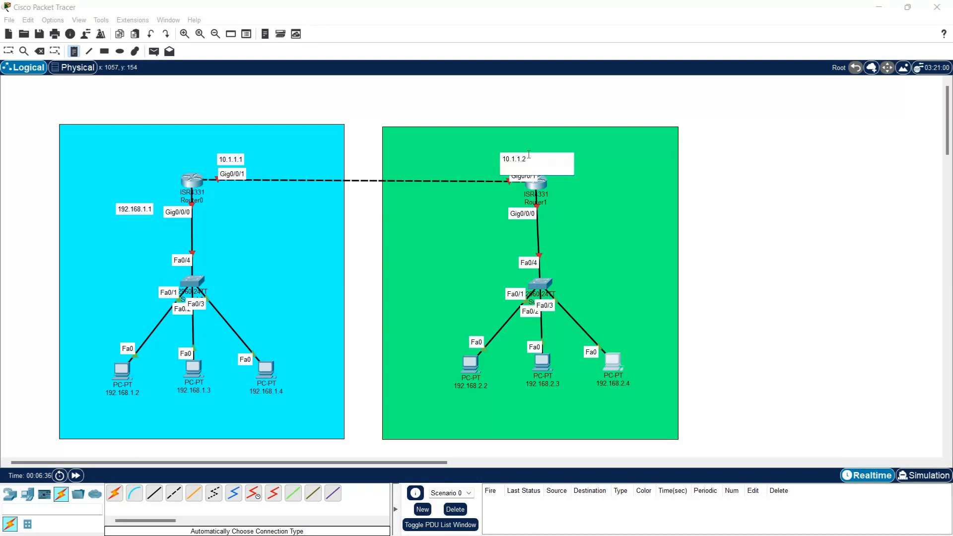
Add the note 192.168.2.1 beside Router1's Gig0/0/0 interface and return to the selection tool
{"action": "left_click", "coordinate": [558, 210]}
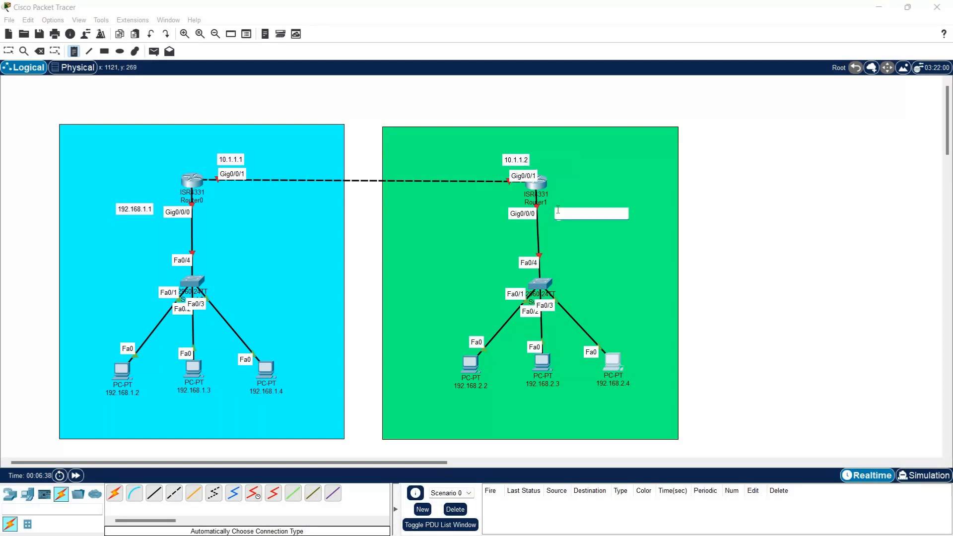
{"action": "type", "text": "192.168.2.1"}
{"action": "key", "text": "Return"}
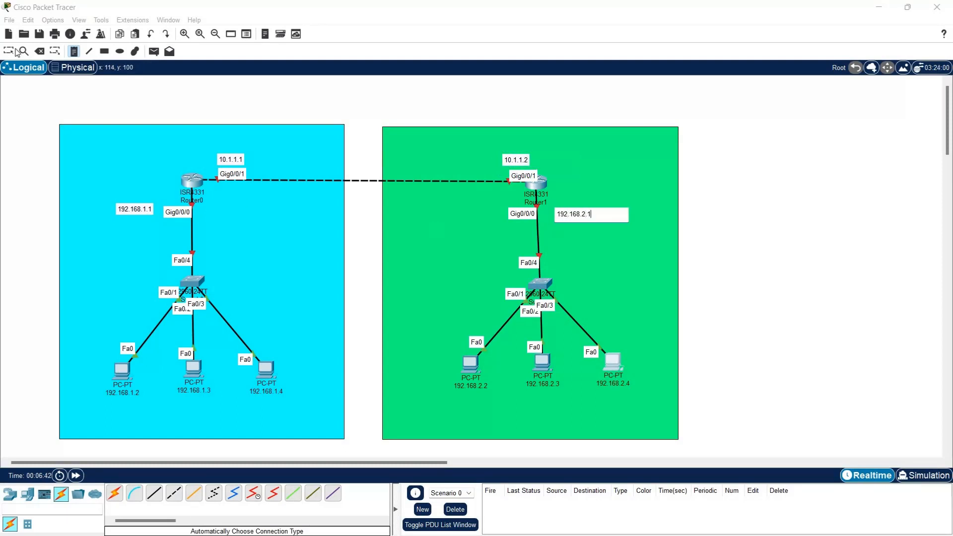
{"action": "left_click", "coordinate": [9, 50]}
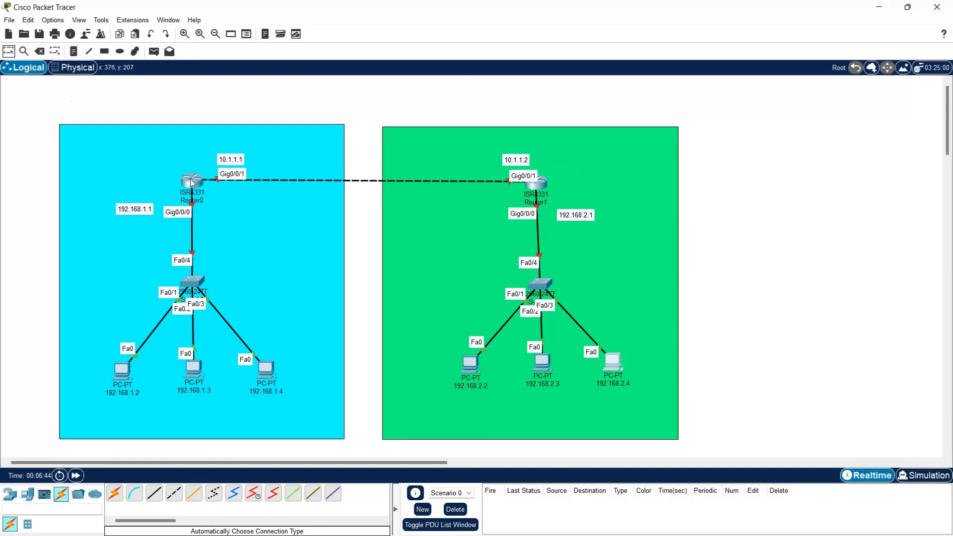
Open Router0's command line, decline the initial configuration dialog and enter privileged mode with en
{"action": "left_click", "coordinate": [192, 180]}
{"action": "left_click", "coordinate": [385, 127]}
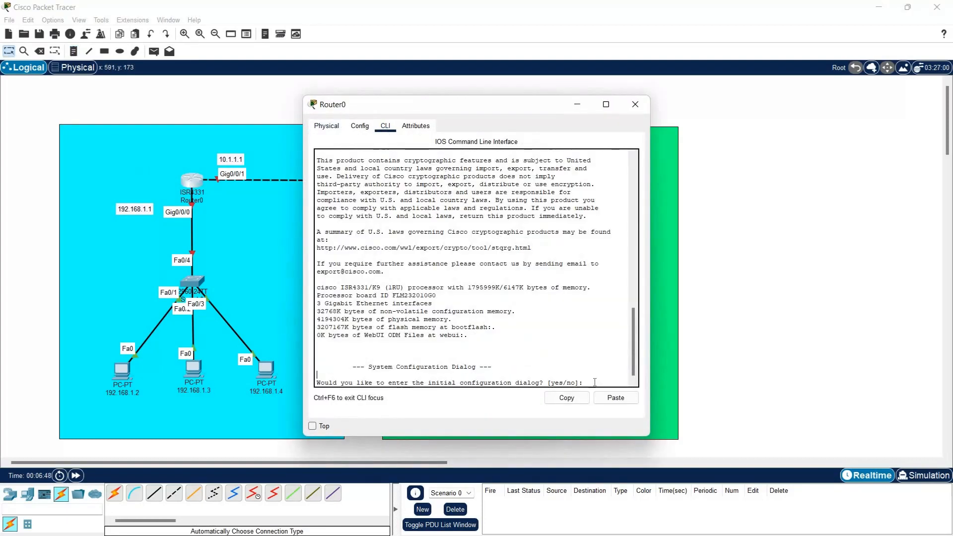
{"action": "type", "text": "no"}
{"action": "key", "text": "Return"}
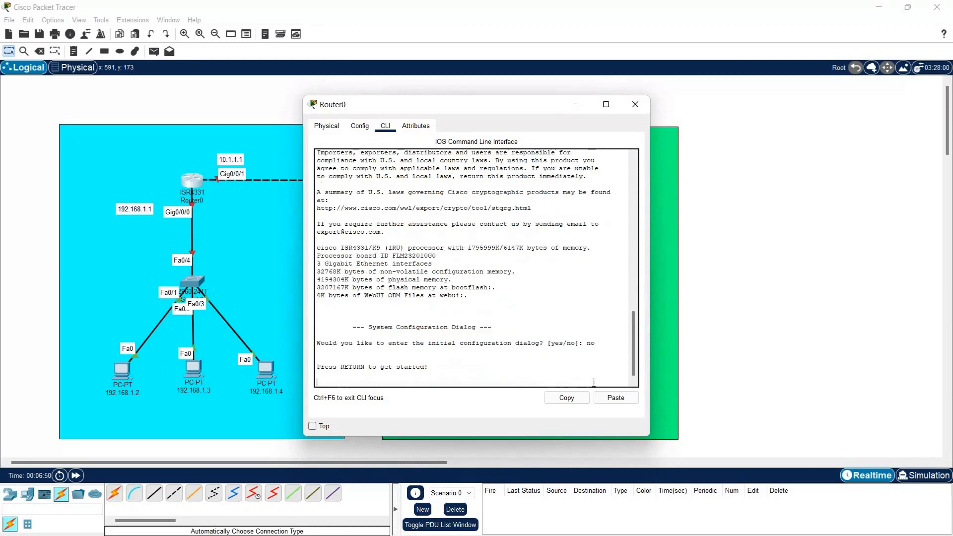
{"action": "key", "text": "Return"}
{"action": "key", "text": "Return"}
{"action": "key", "text": "Return"}
{"action": "type", "text": "en"}
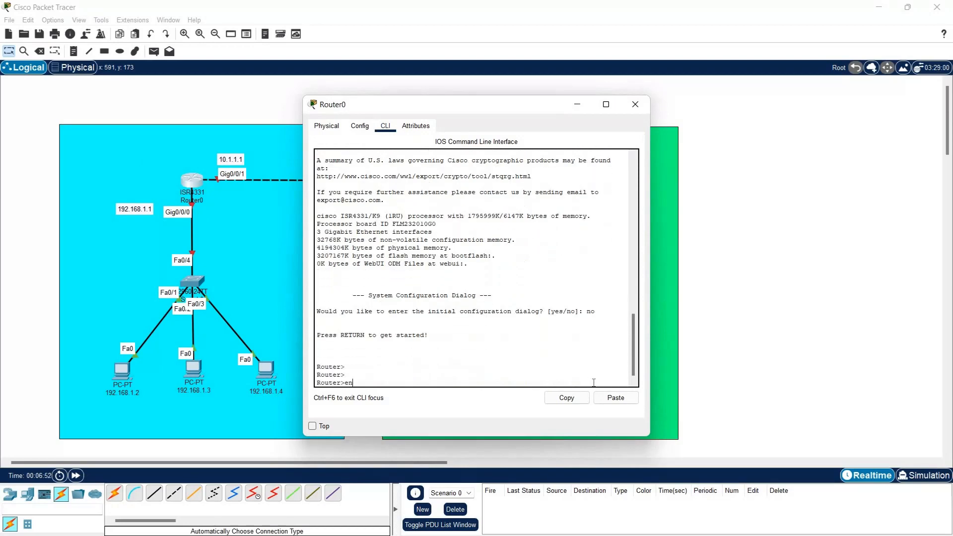
{"action": "key", "text": "Return"}
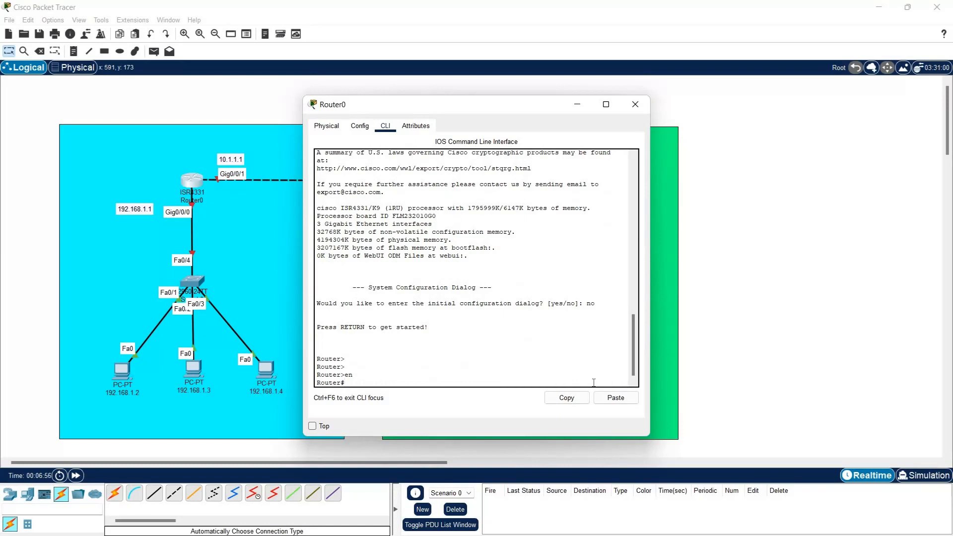
Enter Router0's global configuration mode with config t and set its hostname to R1
{"action": "type", "text": "config t"}
{"action": "key", "text": "Return"}
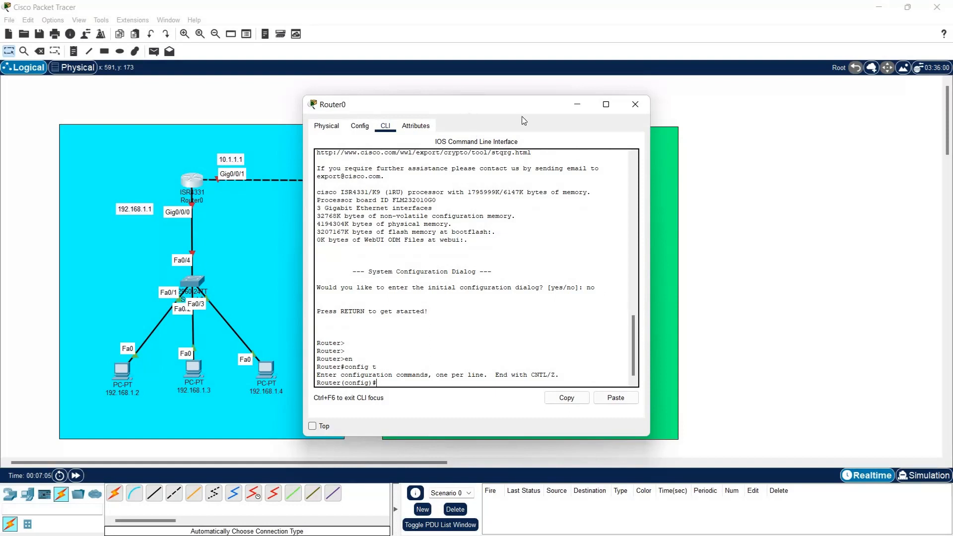
{"action": "left_click_drag", "start_coordinate": [537, 114], "coordinate": [606, 120]}
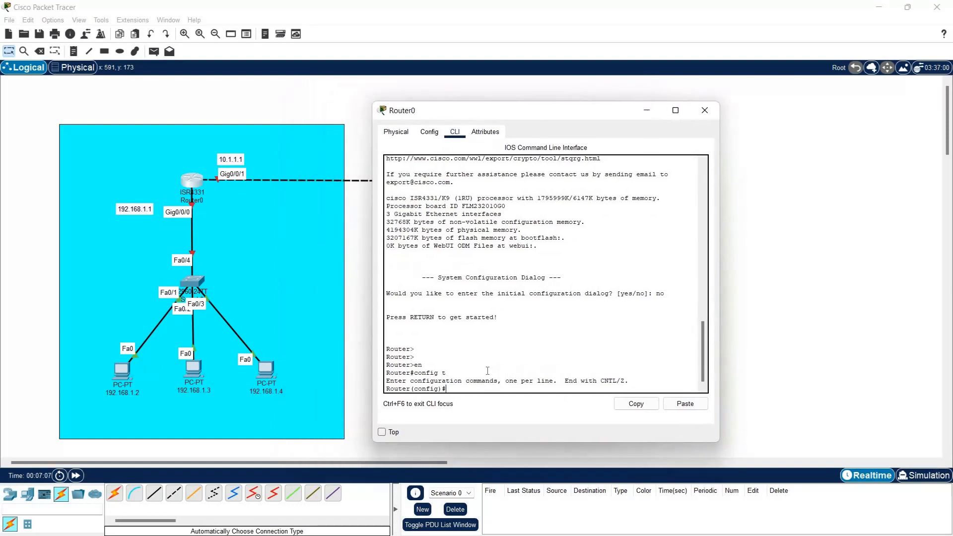
{"action": "type", "text": "hostname R1"}
{"action": "key", "text": "Return"}
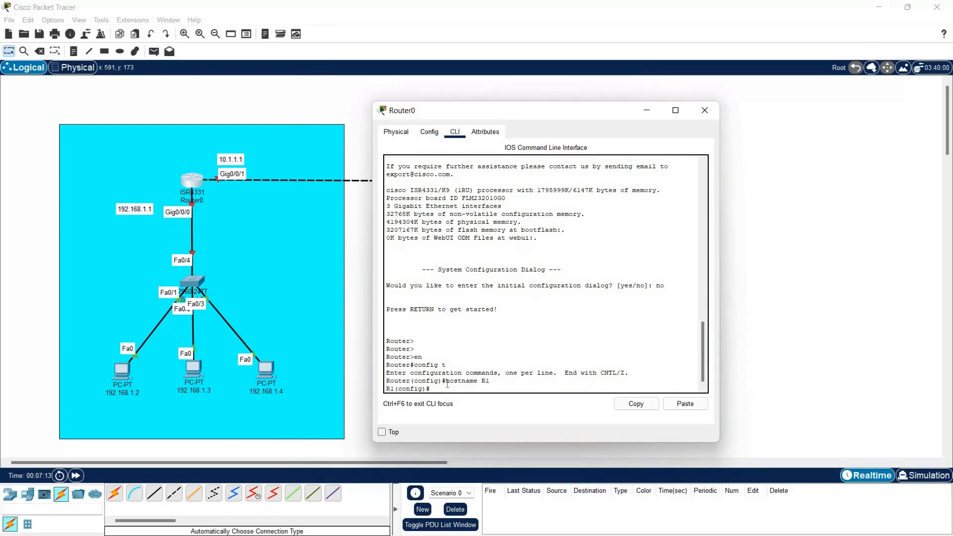
{"action": "left_click_drag", "start_coordinate": [385, 389], "coordinate": [394, 390]}
{"action": "left_click", "coordinate": [438, 391]}
Assign 192.168.1.1 255.255.255.0 to R1's interface g0/0/0 and enable it with no sh
{"action": "type", "text": "int"}
{"action": "key", "text": "BackSpace"}
{"action": "key", "text": "BackSpace"}
{"action": "type", "text": "if"}
{"action": "key", "text": "BackSpace"}
{"action": "type", "text": "0/0/0"}
{"action": "key", "text": "Return"}
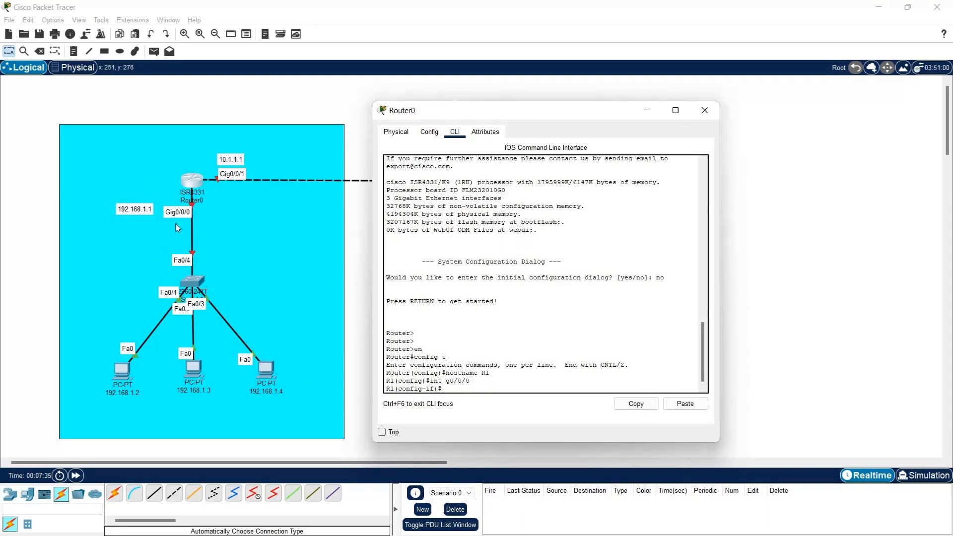
{"action": "type", "text": "ip add 192.168.1.1 255.255.255.0"}
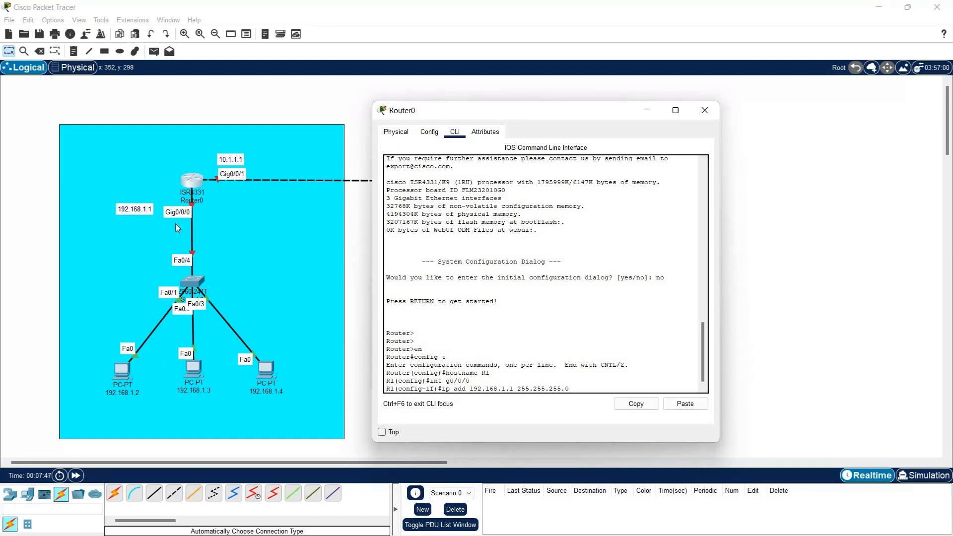
{"action": "key", "text": "Return"}
{"action": "type", "text": "no sh"}
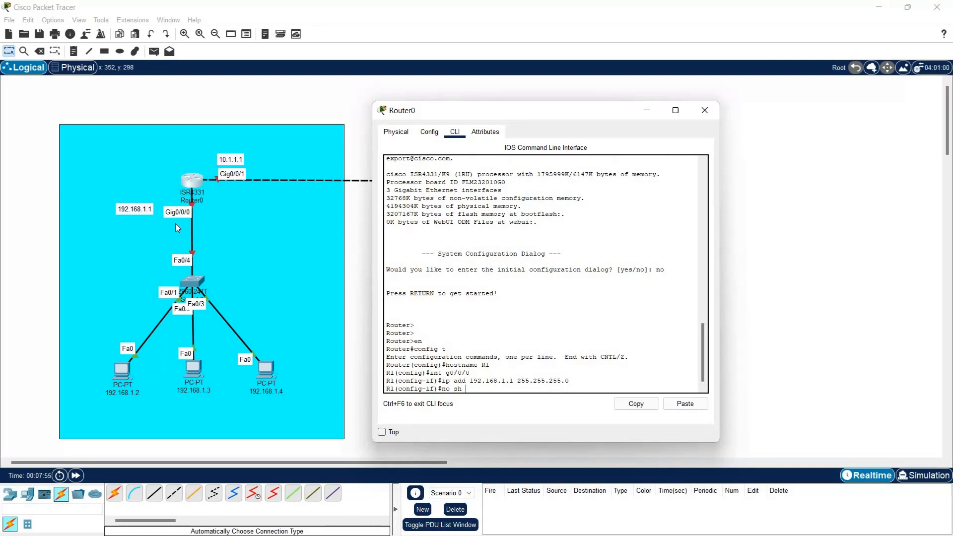
{"action": "key", "text": "Return"}
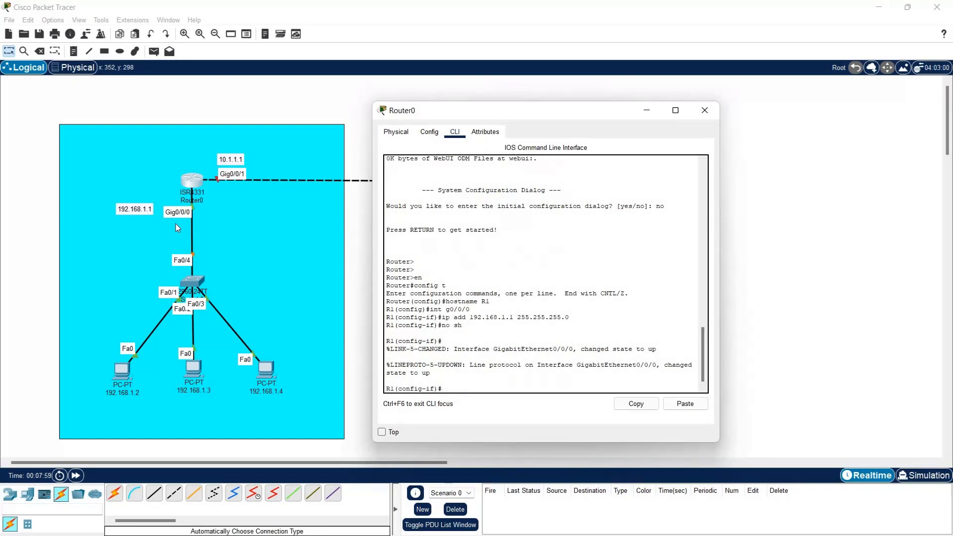
Assign 10.1.1.1 255.255.255.0 to R1's interface g0/0/1 and enable it with no sh
{"action": "type", "text": "int g0/0/1"}
{"action": "key", "text": "Return"}
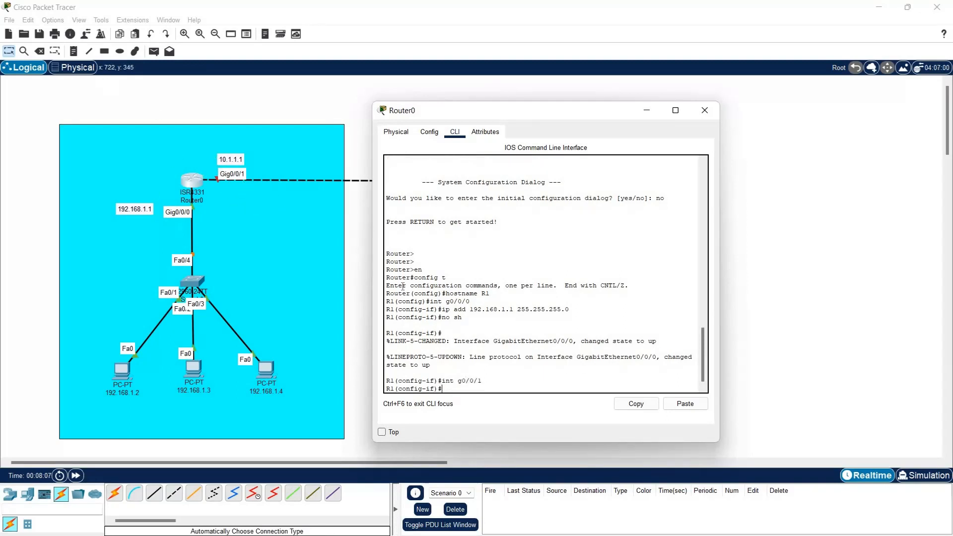
{"action": "type", "text": "ip add 10.1.1.1 2"}
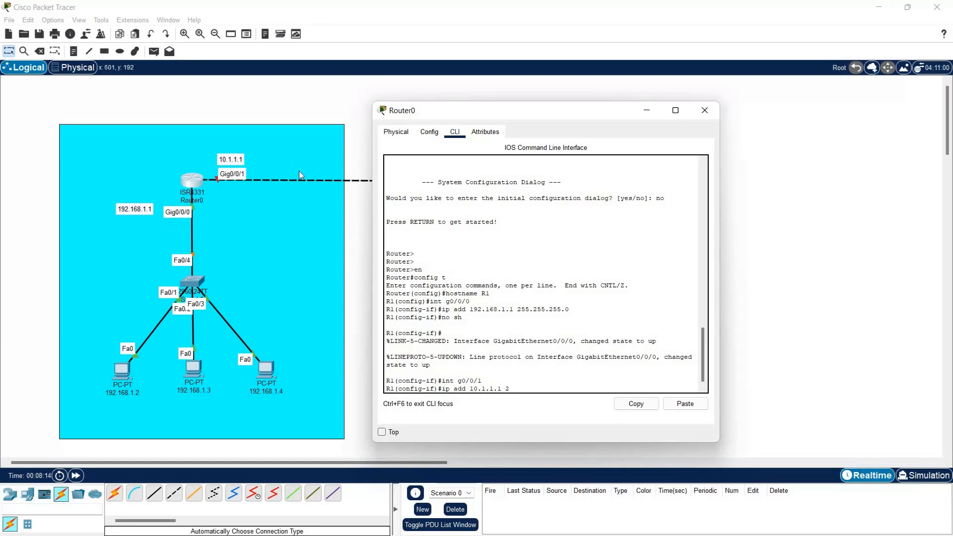
{"action": "type", "text": "55.255.25"}
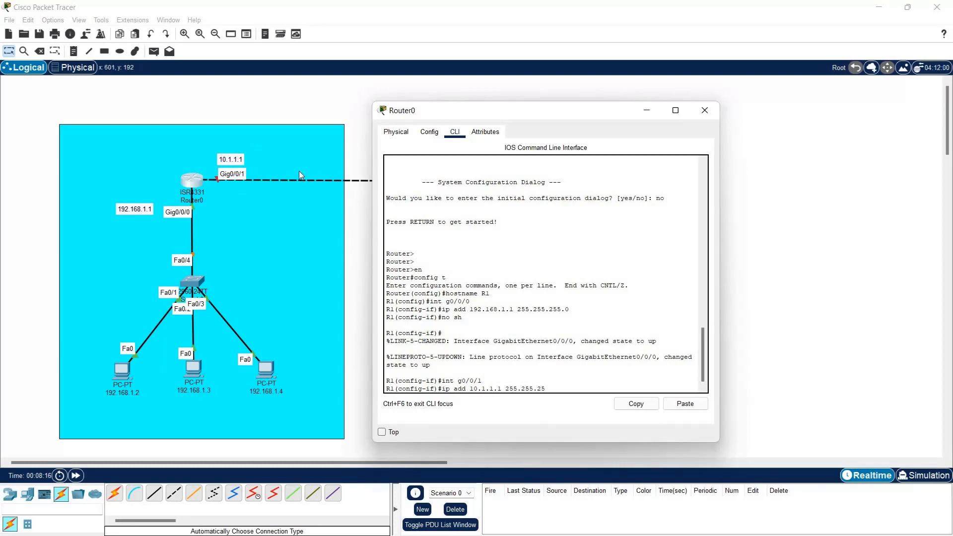
{"action": "type", "text": "5.0"}
{"action": "key", "text": "Return"}
{"action": "type", "text": "nfig-if)#n"}
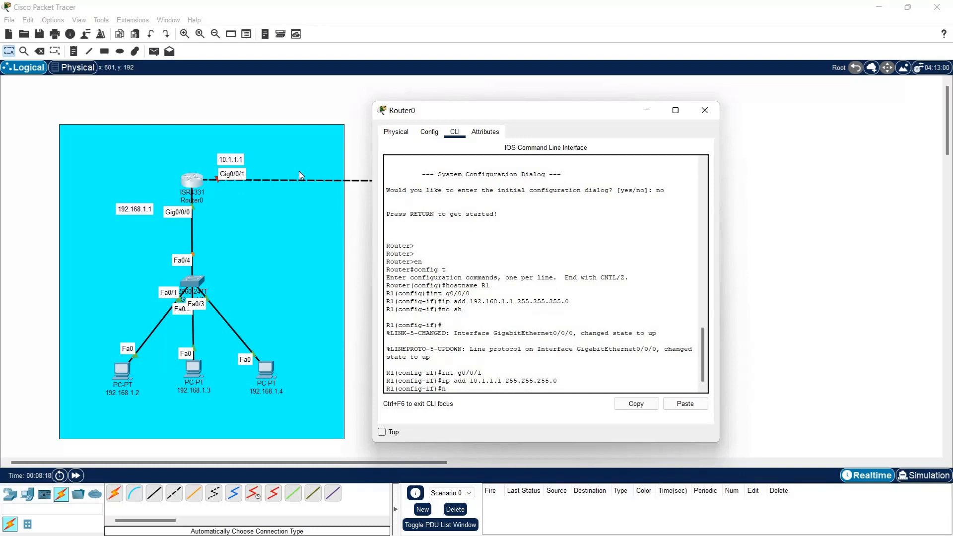
{"action": "type", "text": "o sh"}
{"action": "key", "text": "Return"}
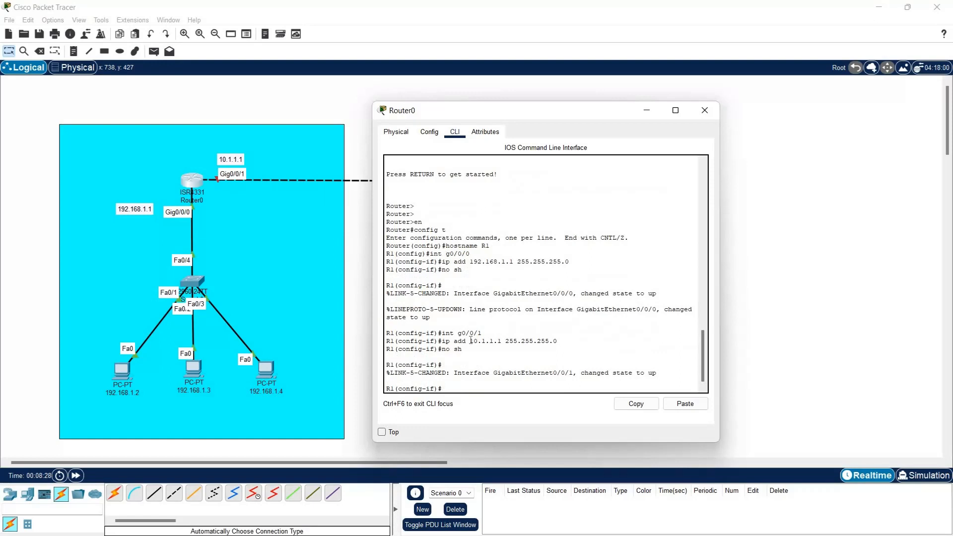
End R1's configuration mode, save the configuration with wr and close the router's window
{"action": "type", "text": "end"}
{"action": "key", "text": "Return"}
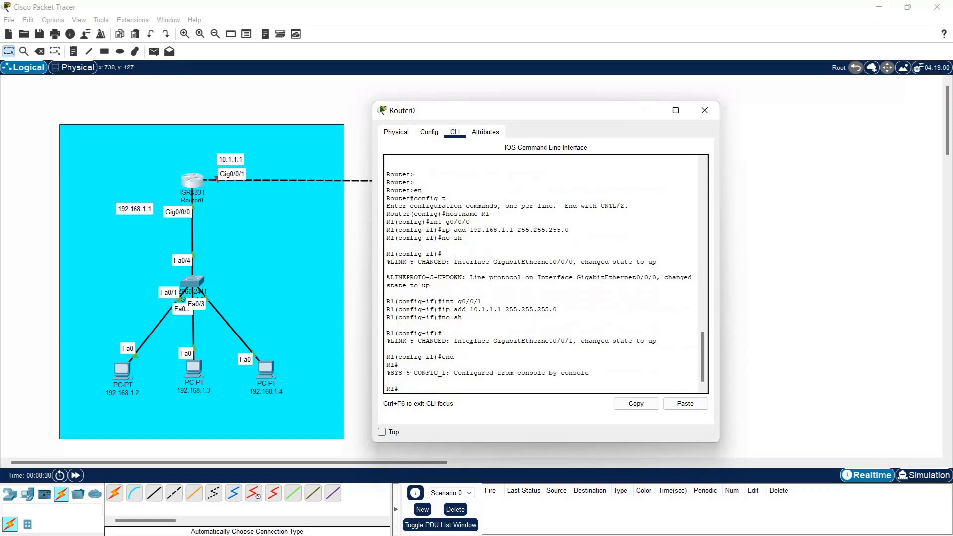
{"action": "type", "text": "wr"}
{"action": "key", "text": "Return"}
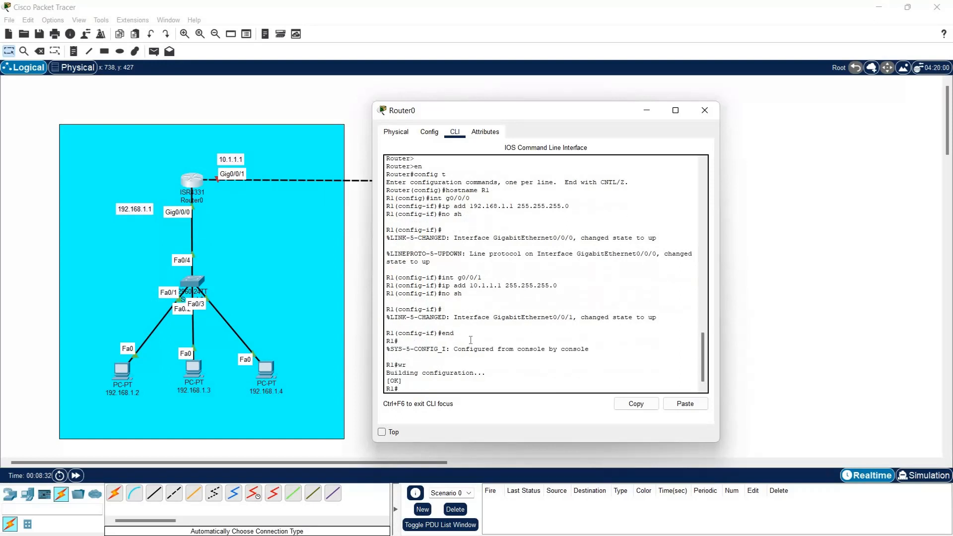
{"action": "key", "text": "Return"}
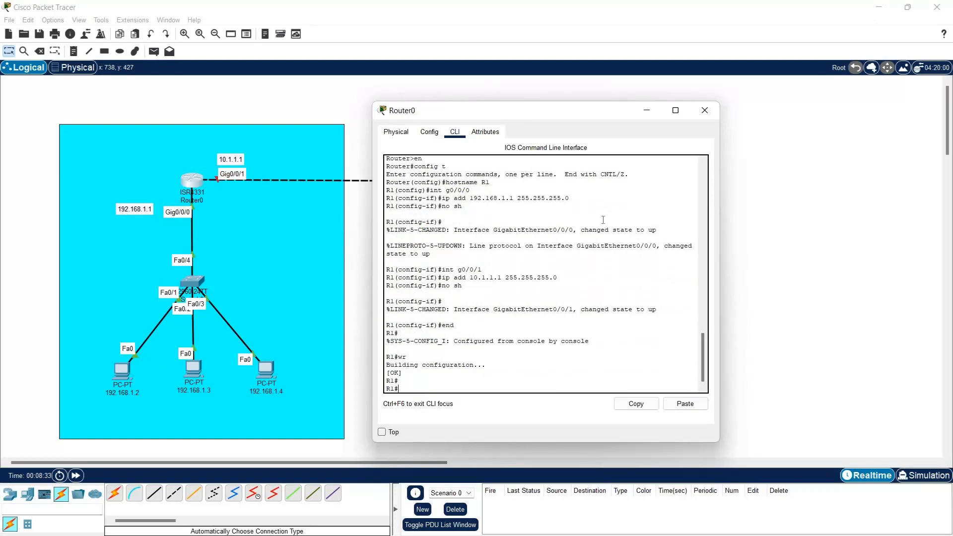
{"action": "left_click", "coordinate": [704, 110]}
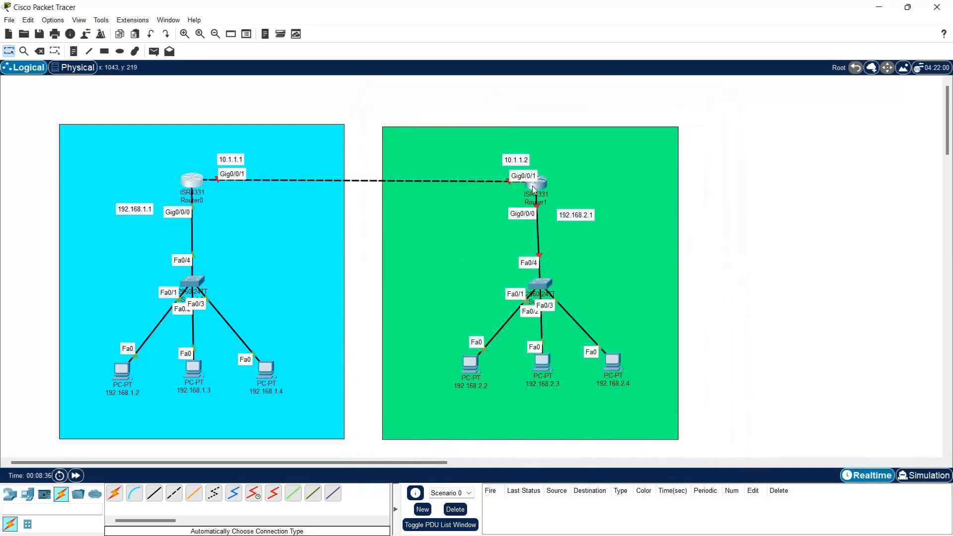
Rename the Router0 device label in the cyan network as R1
{"action": "left_click", "coordinate": [533, 187]}
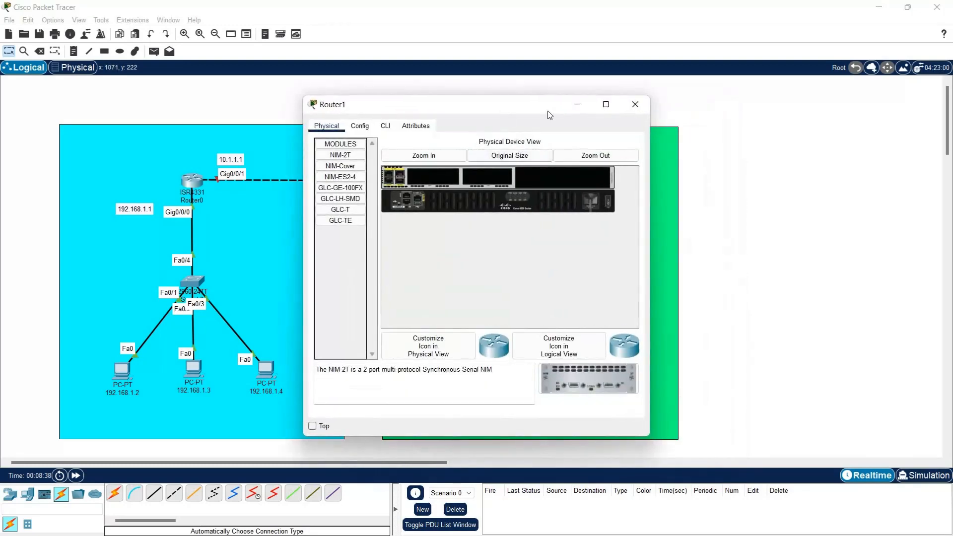
{"action": "left_click_drag", "start_coordinate": [510, 107], "coordinate": [776, 126]}
{"action": "scroll", "coordinate": [480, 249], "scroll_direction": "right", "scroll_amount": 4}
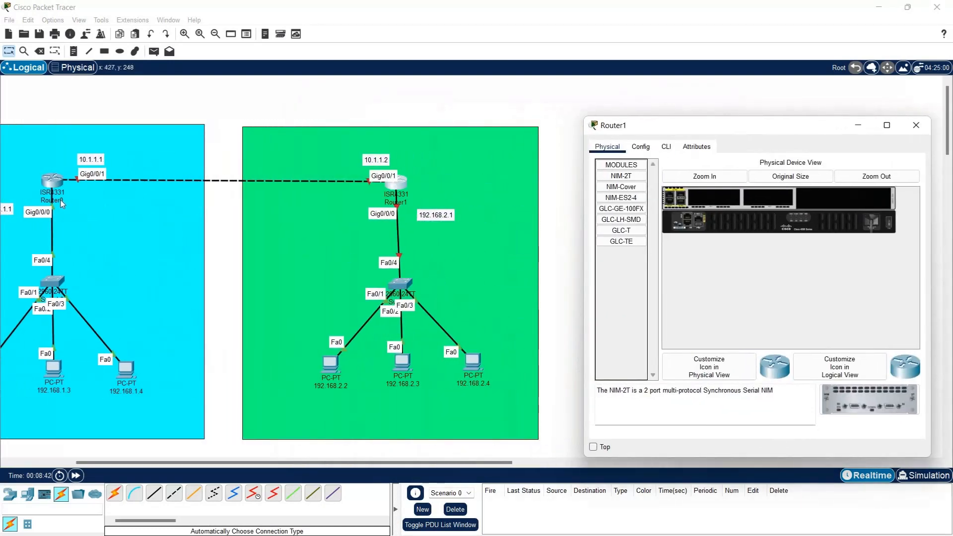
{"action": "left_click", "coordinate": [61, 200]}
{"action": "left_click_drag", "start_coordinate": [49, 200], "coordinate": [63, 201]}
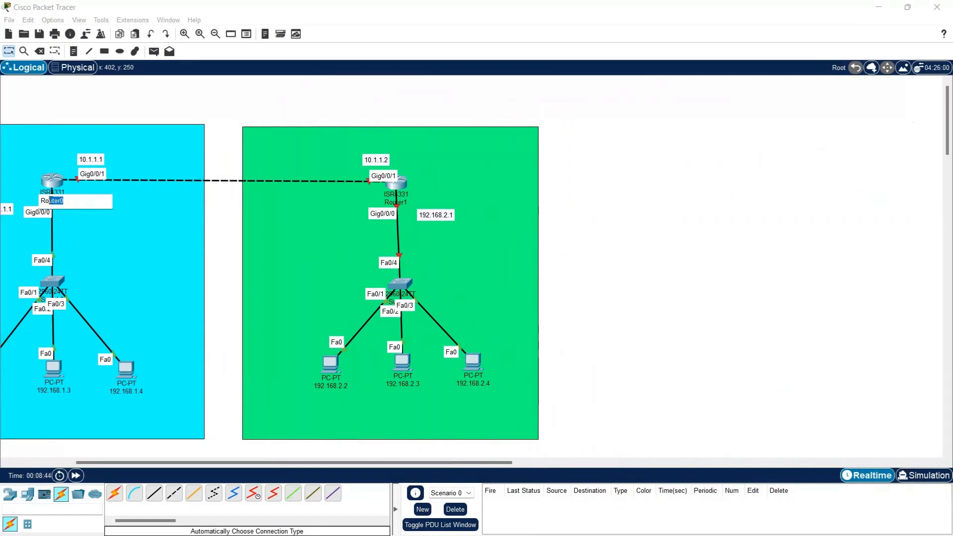
{"action": "key", "text": "BackSpace"}
{"action": "key", "text": "BackSpace"}
{"action": "type", "text": "1"}
{"action": "key", "text": "Return"}
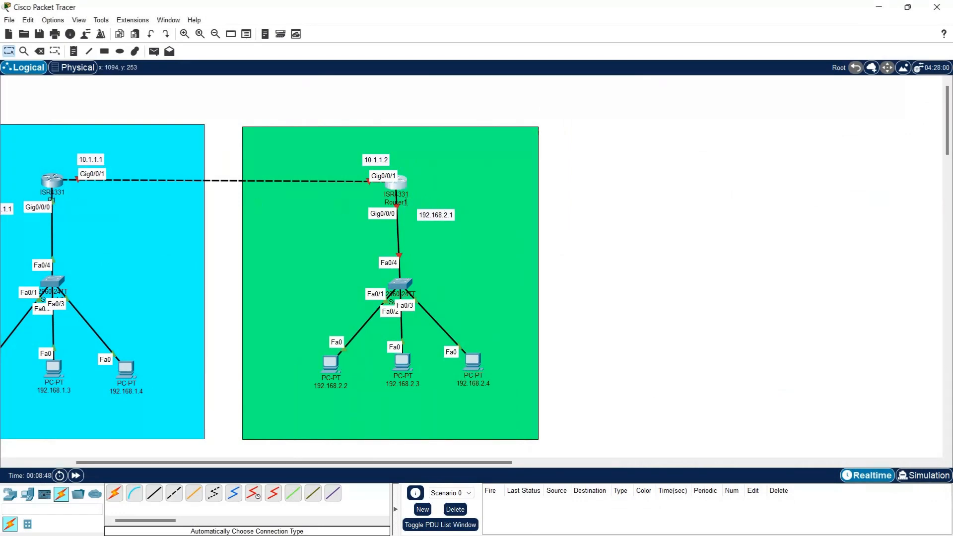
Rename the Router1 device label in the green network as R2
{"action": "left_click", "coordinate": [407, 202]}
{"action": "key", "text": "BackSpace"}
{"action": "key", "text": "BackSpace"}
{"action": "key", "text": "BackSpace"}
{"action": "key", "text": "BackSpace"}
{"action": "key", "text": "BackSpace"}
{"action": "key", "text": "BackSpace"}
{"action": "key", "text": "BackSpace"}
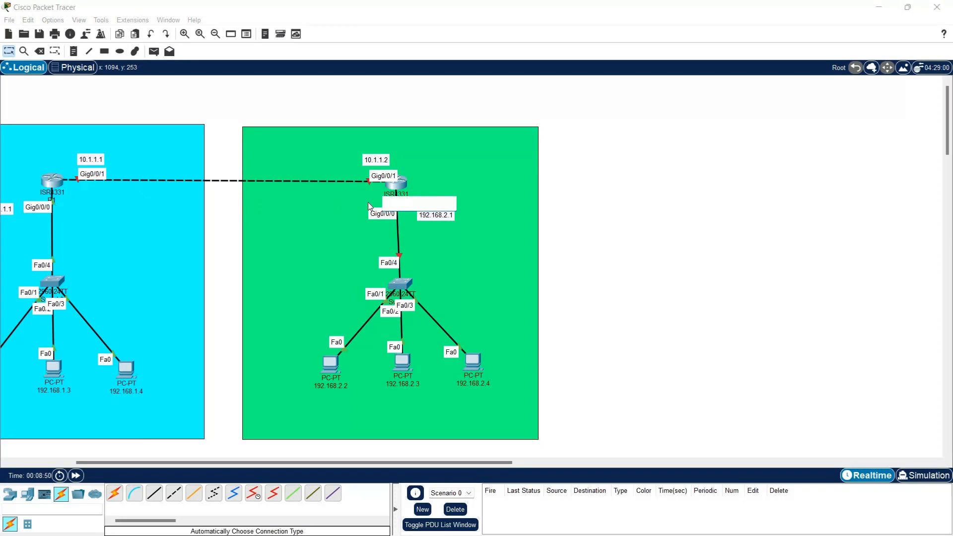
{"action": "type", "text": "R2"}
{"action": "key", "text": "Return"}
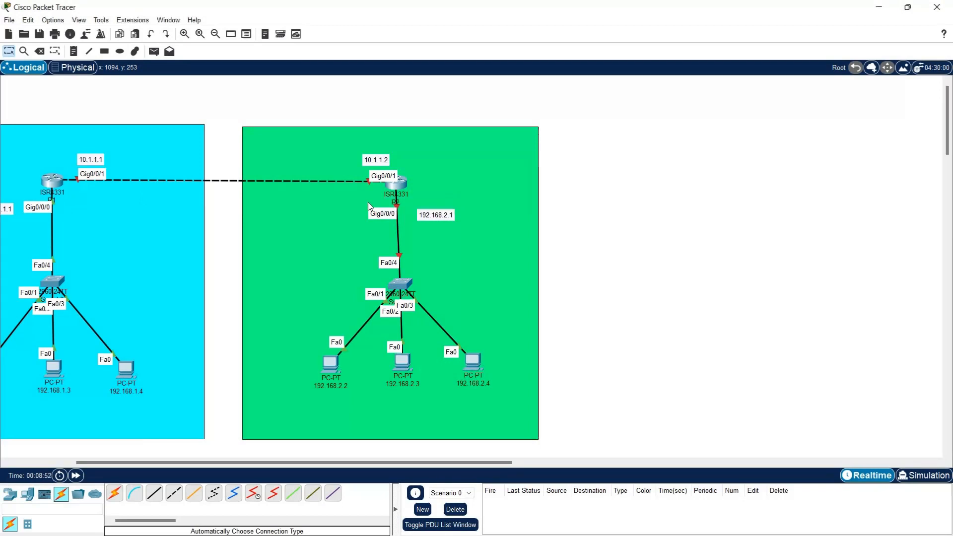
Open R2's command line, decline the initial configuration dialog and enter privileged mode with en
{"action": "left_click", "coordinate": [397, 189]}
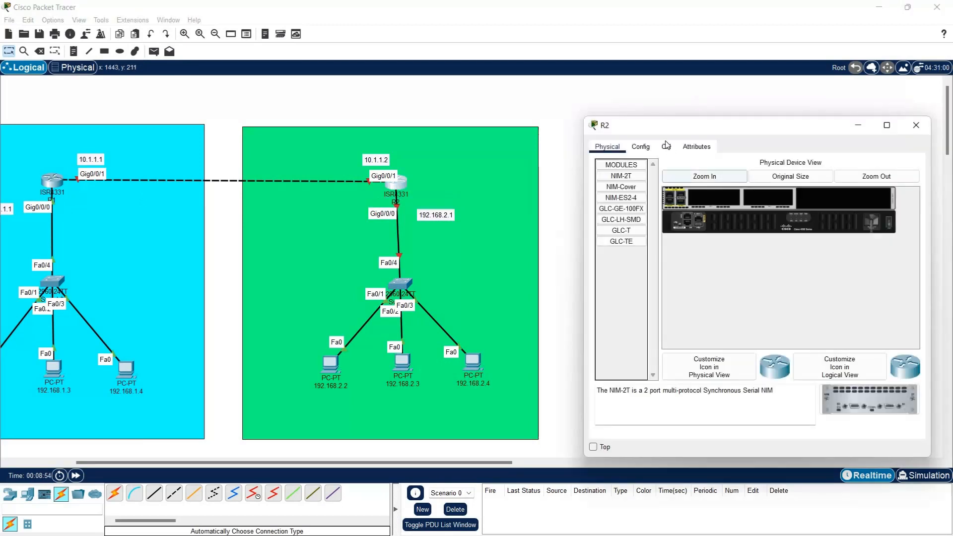
{"action": "left_click", "coordinate": [666, 146]}
{"action": "left_click_drag", "start_coordinate": [704, 129], "coordinate": [674, 116]}
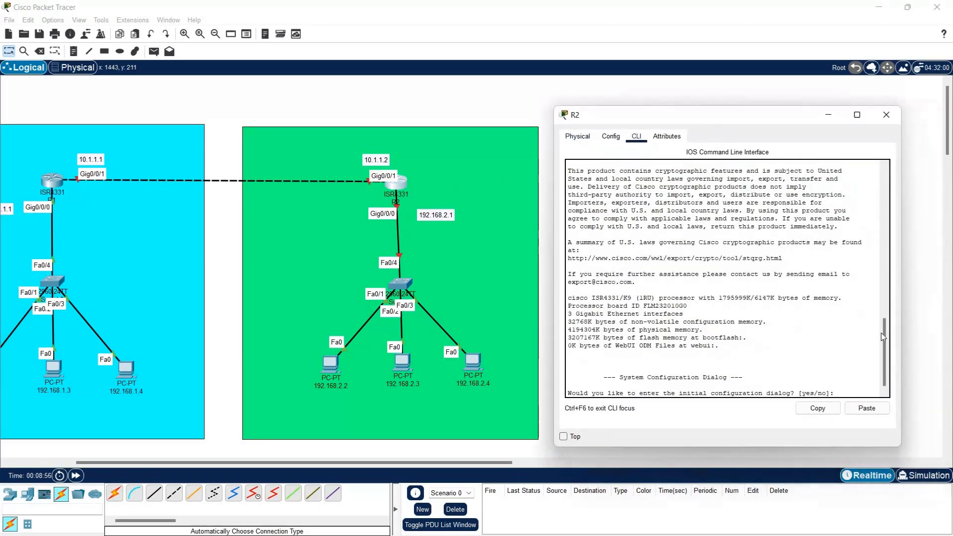
{"action": "left_click", "coordinate": [845, 392]}
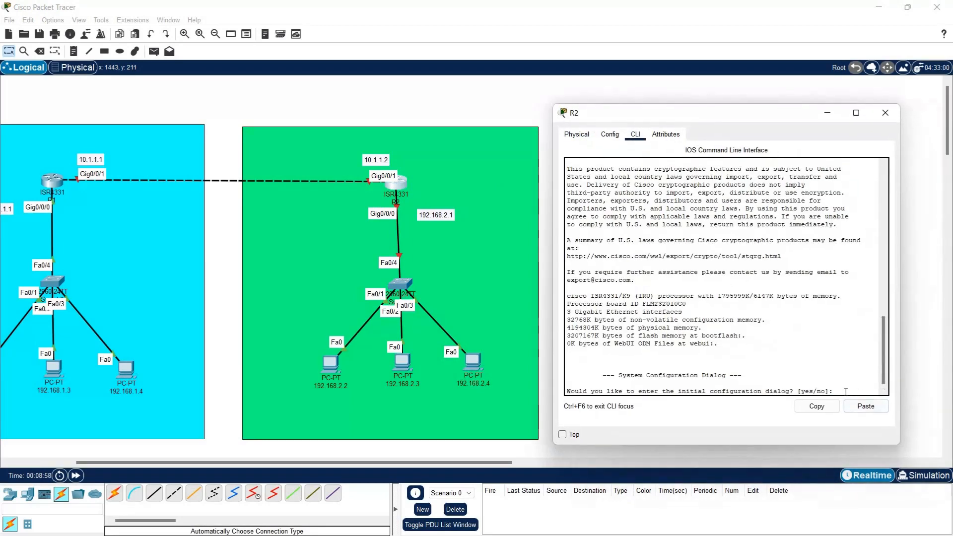
{"action": "type", "text": "no"}
{"action": "key", "text": "Return"}
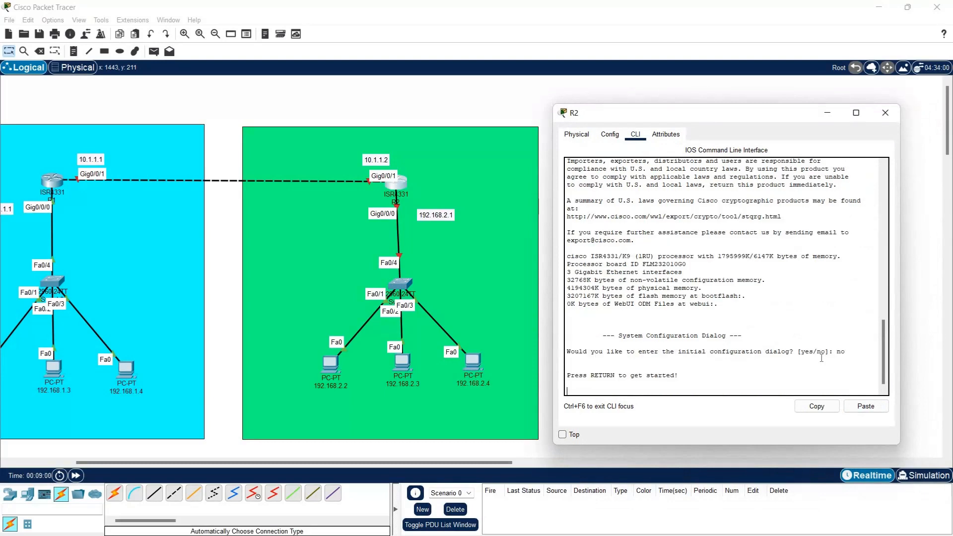
{"action": "key", "text": "Return"}
{"action": "key", "text": "Return"}
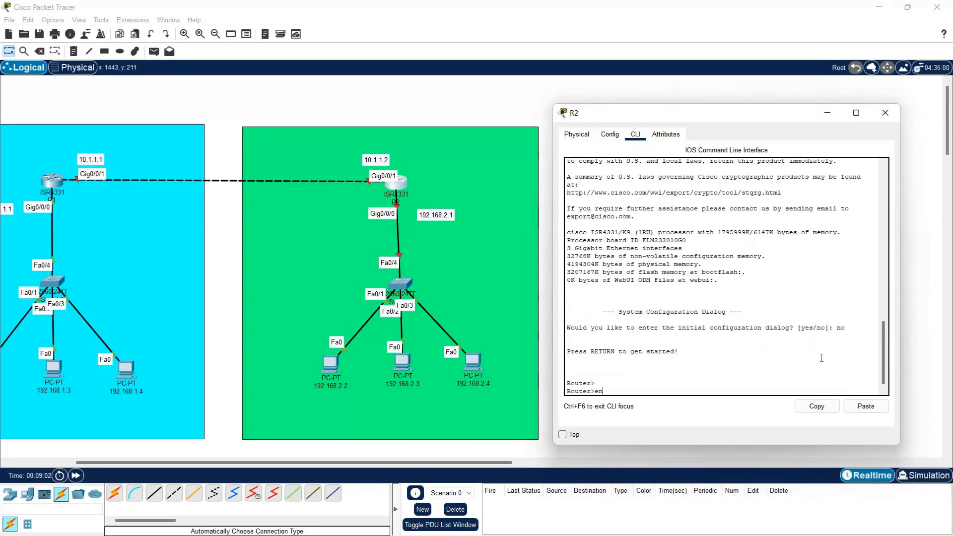
{"action": "type", "text": "en"}
{"action": "key", "text": "Return"}
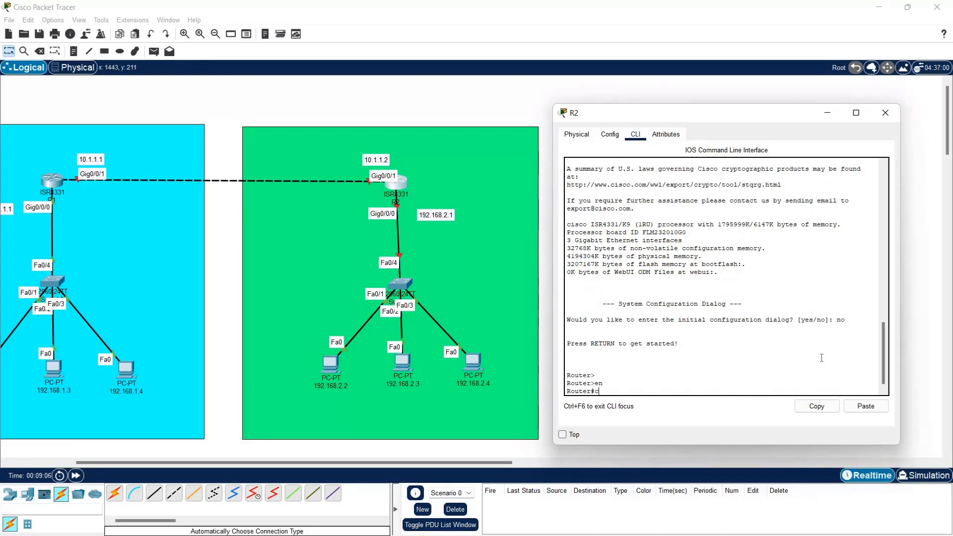
Enter global configuration mode on R2 with config t and set the router's hostname to R2
{"action": "type", "text": "config t"}
{"action": "key", "text": "Return"}
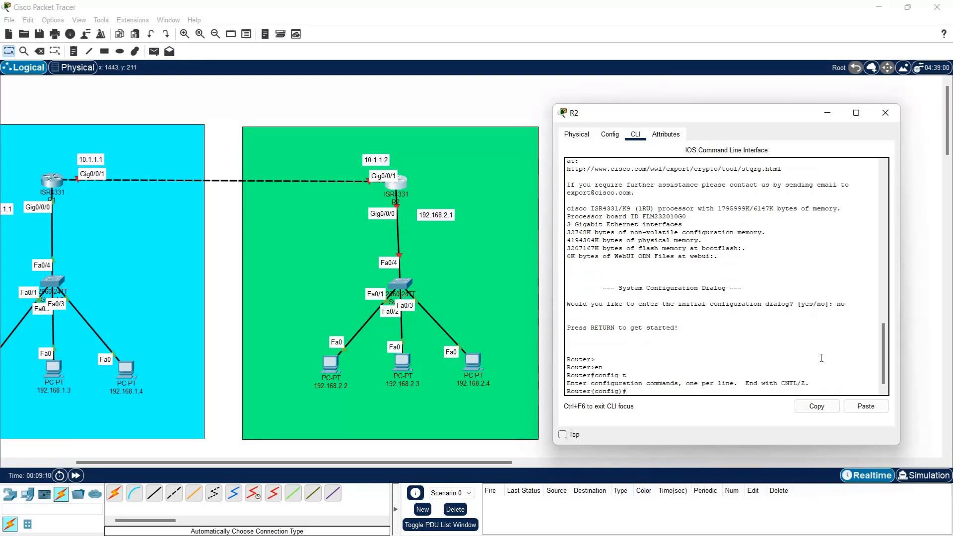
{"action": "type", "text": "int"}
{"action": "key", "text": "BackSpace"}
{"action": "key", "text": "BackSpace"}
{"action": "type", "text": "hostname R2"}
{"action": "key", "text": "Return"}
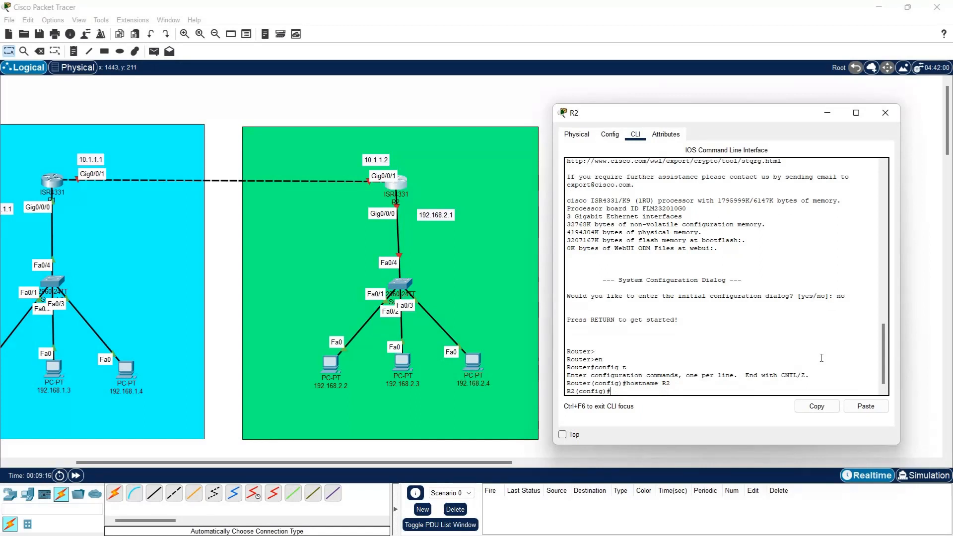
Assign 192.168.2.1 with mask 255.255.255.0 to R2's interface g0/0/0 and enable it with no sh
{"action": "type", "text": "config)#int g0/0/0"}
{"action": "key", "text": "Return"}
{"action": "type", "text": "ip a"}
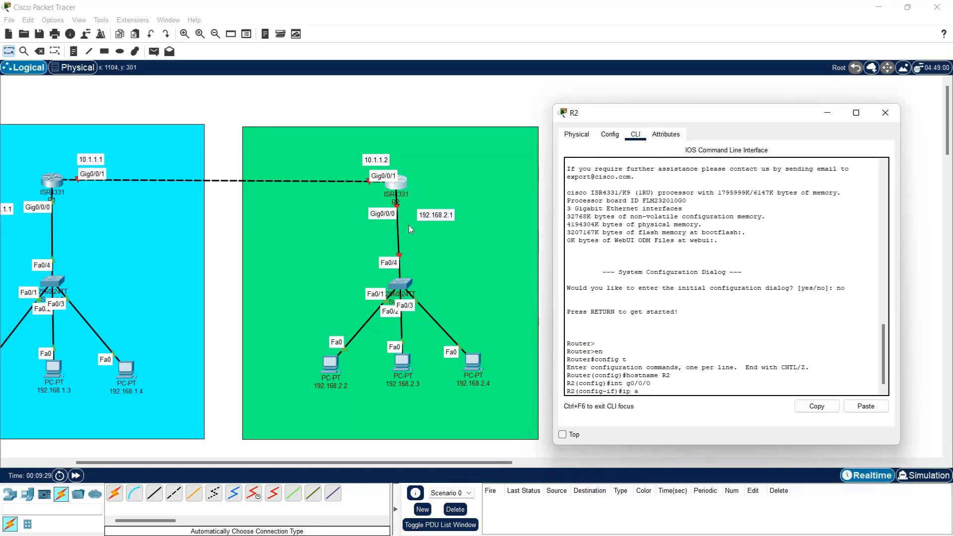
{"action": "type", "text": "dd 192.168.2"}
{"action": "key", "text": "BackSpace"}
{"action": "type", "text": ".2.1 255.255.255.0"}
{"action": "key", "text": "Return"}
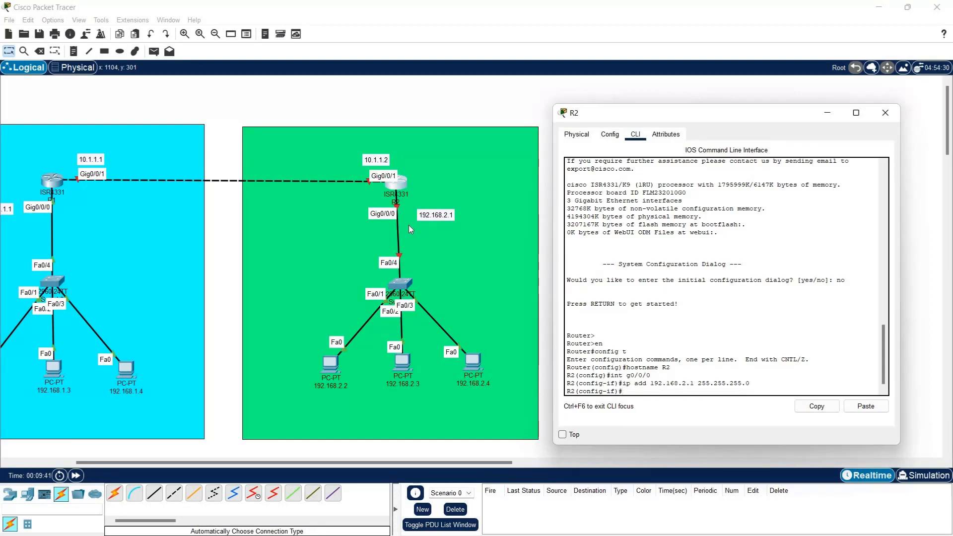
{"action": "type", "text": "no sh"}
{"action": "key", "text": "Return"}
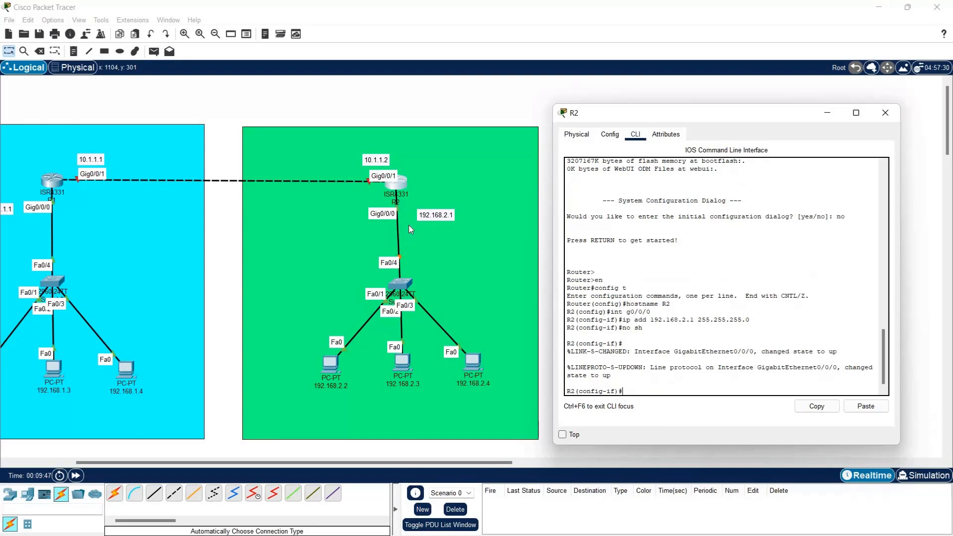
Assign 10.1.1.2 with mask 255.255.255.0 to R2's interface g0/0/1 and enable it with no sh
{"action": "type", "text": "int g0/0/1"}
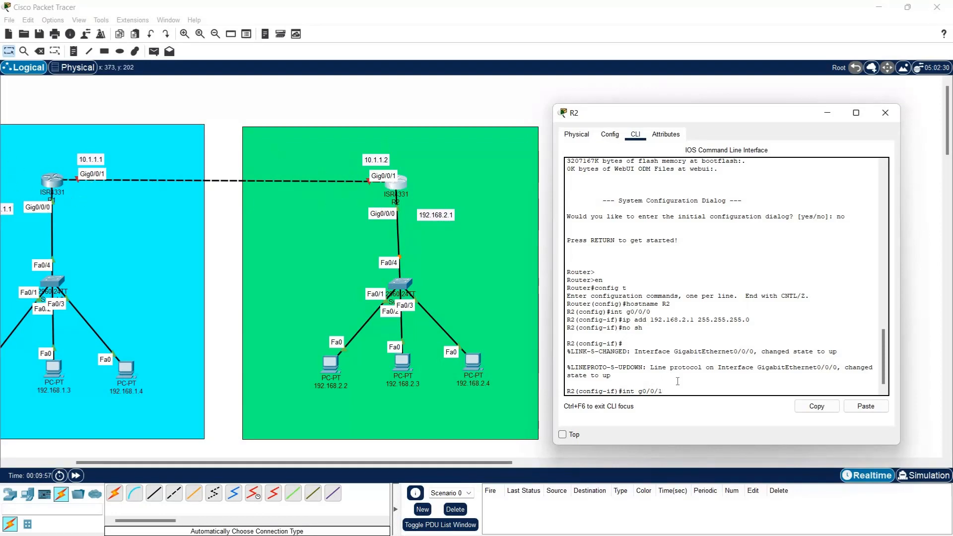
{"action": "key", "text": "Return"}
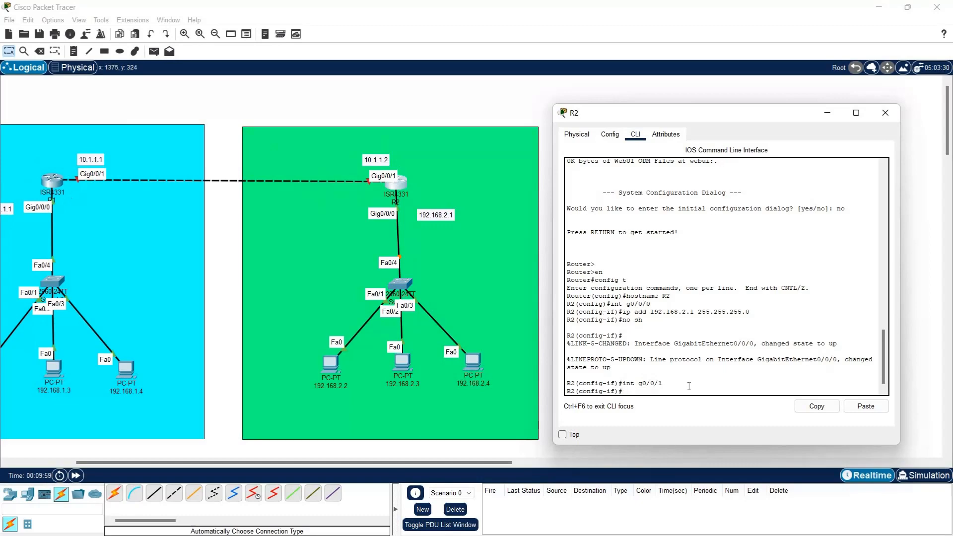
{"action": "type", "text": "ip add 10.11.1."}
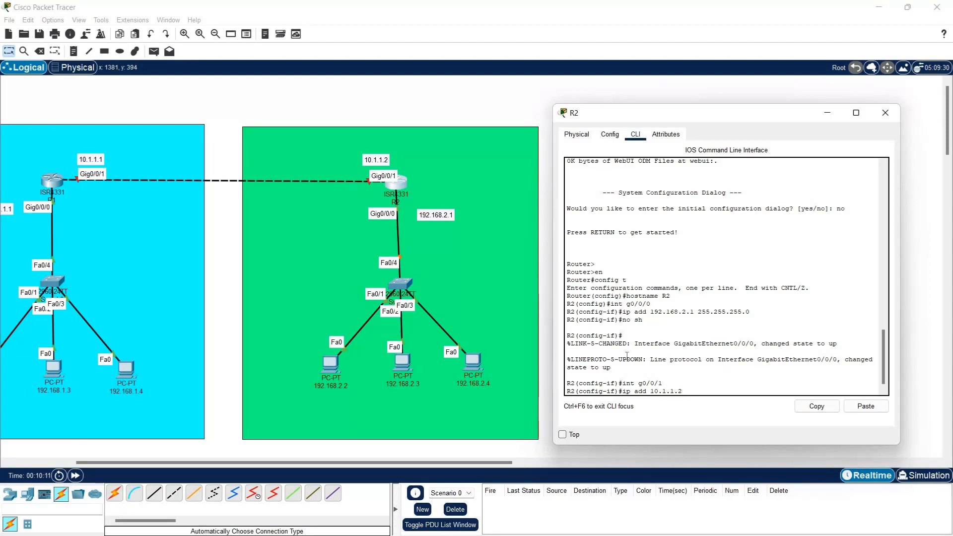
{"action": "key", "text": "BackSpace"}
{"action": "type", "text": "0"}
{"action": "key", "text": "BackSpace"}
{"action": "type", "text": "2"}
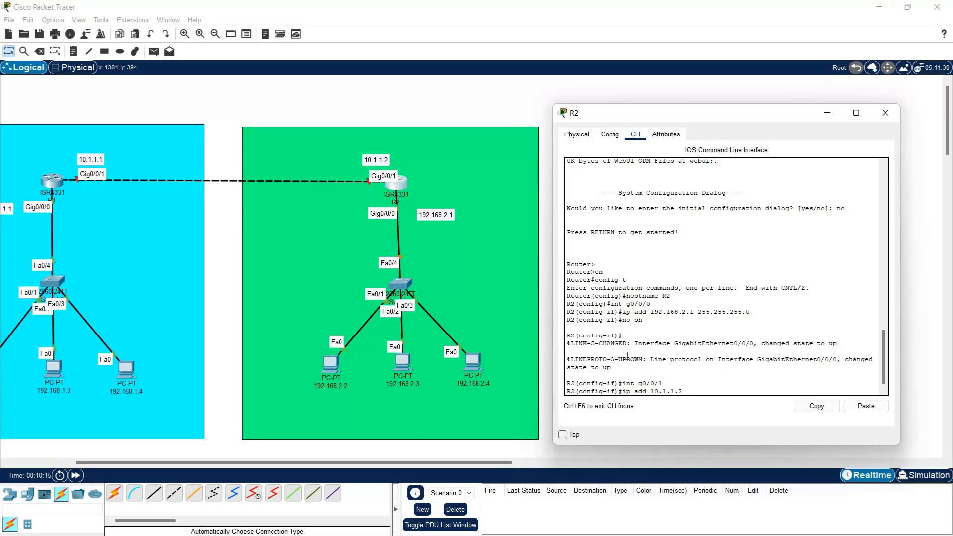
{"action": "type", "text": " 255.255.255."}
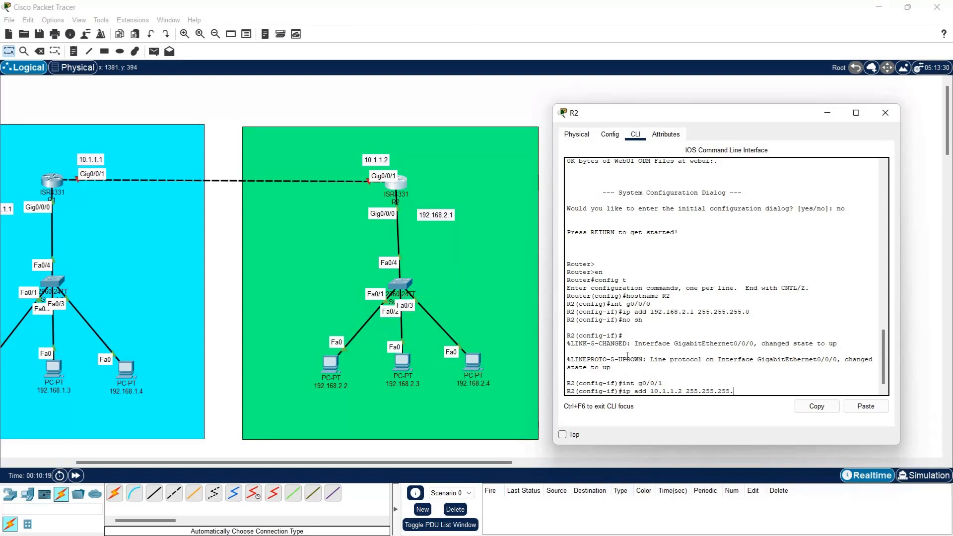
{"action": "type", "text": "0"}
{"action": "key", "text": "Return"}
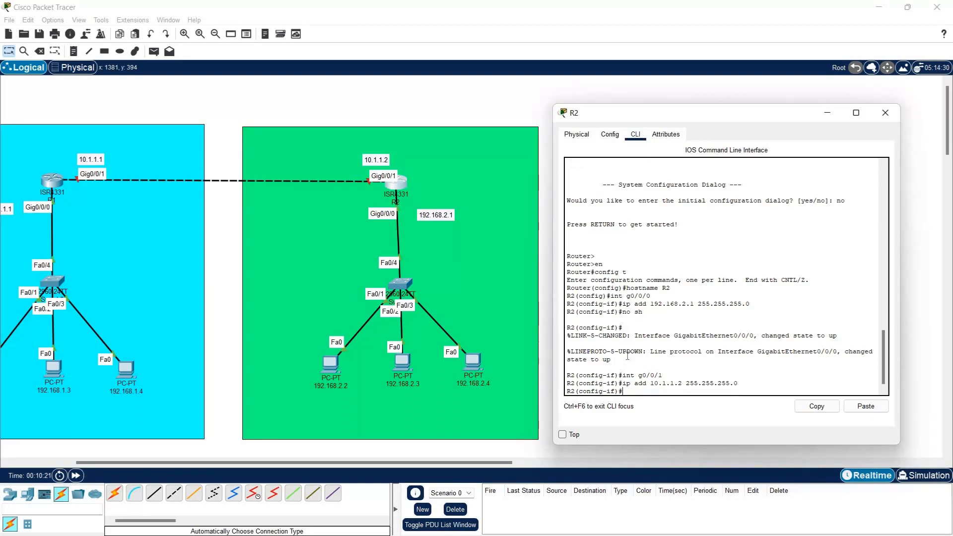
{"action": "key", "text": "Up"}
{"action": "key", "text": "Up"}
{"action": "key", "text": "Up"}
{"action": "key", "text": "Up"}
{"action": "key", "text": "Down"}
{"action": "key", "text": "Return"}
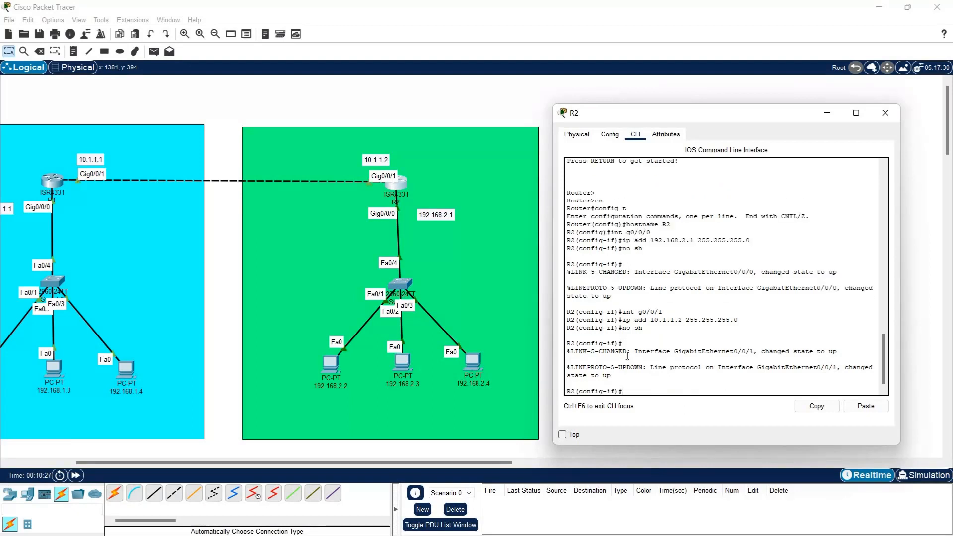
End R2's configuration mode, save the configuration with wr and close the router's window
{"action": "type", "text": "end"}
{"action": "key", "text": "Return"}
{"action": "type", "text": "w"}
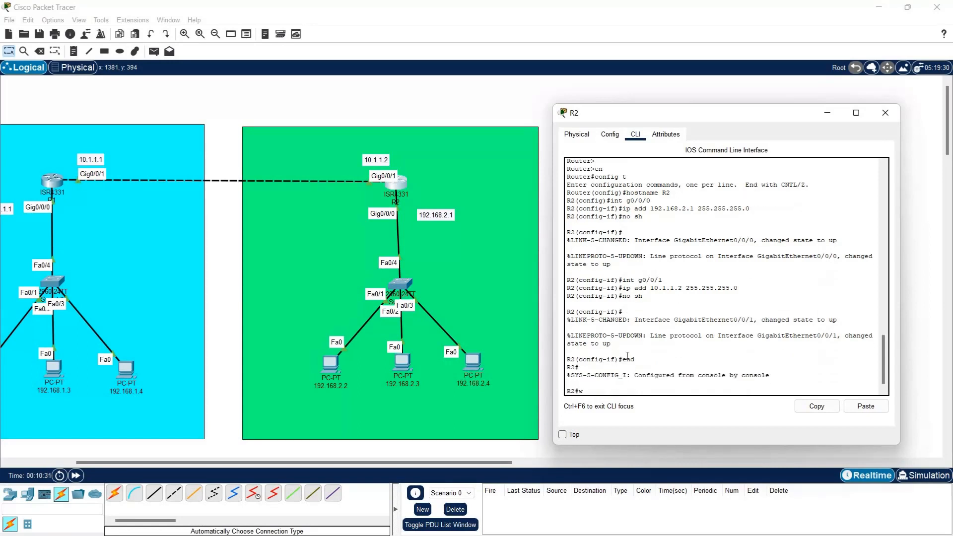
{"action": "type", "text": "r"}
{"action": "key", "text": "Return"}
{"action": "key", "text": "Return"}
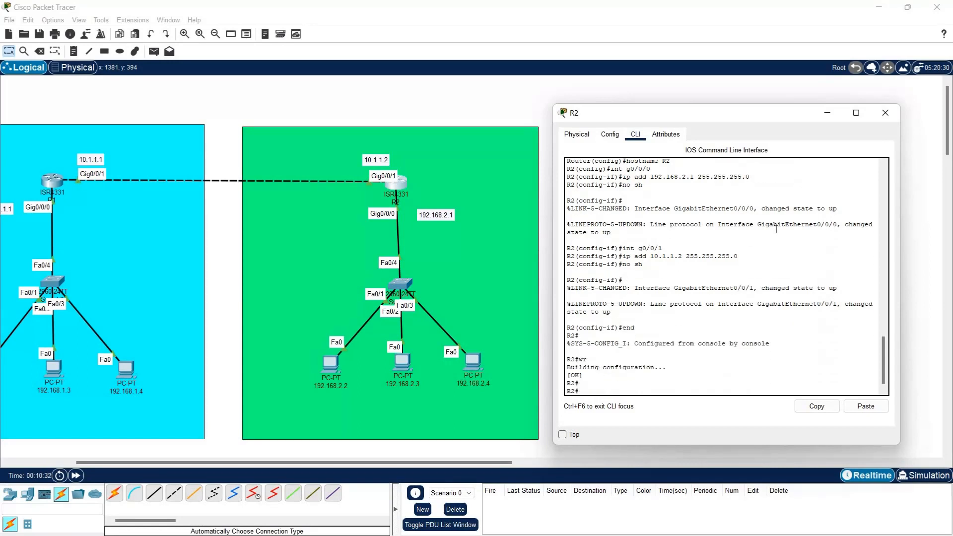
{"action": "left_click", "coordinate": [885, 112]}
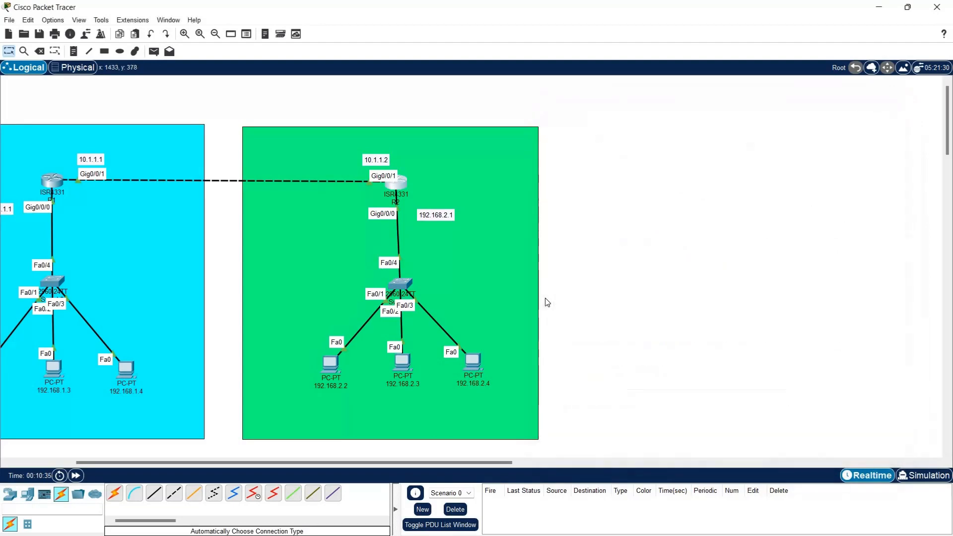
{"action": "scroll", "coordinate": [547, 302], "scroll_direction": "left", "scroll_amount": 3}
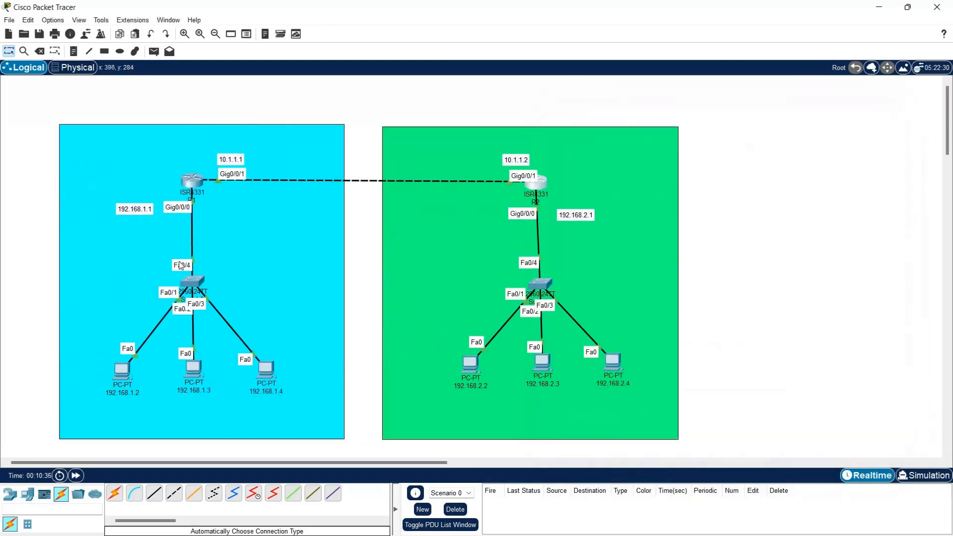
{"action": "left_click", "coordinate": [510, 206]}
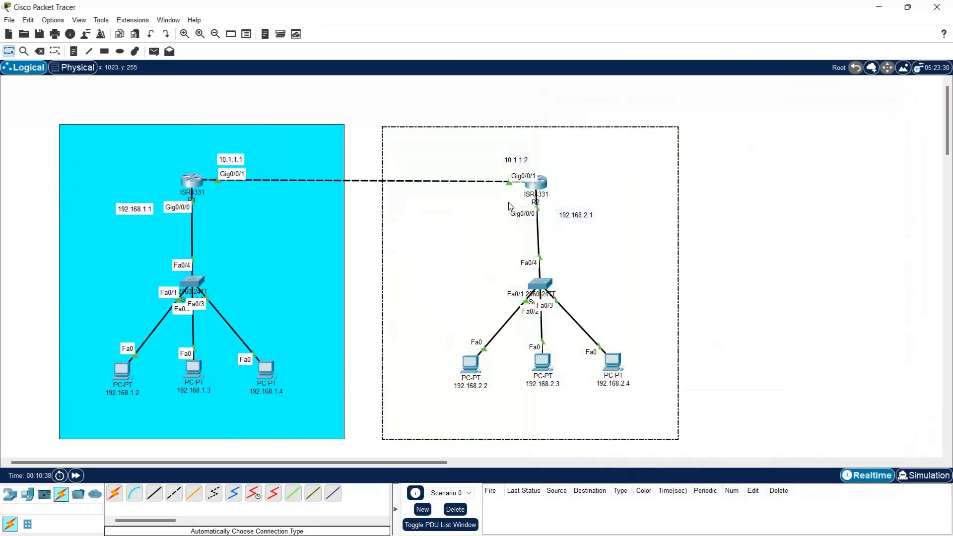
{"action": "left_click", "coordinate": [706, 202]}
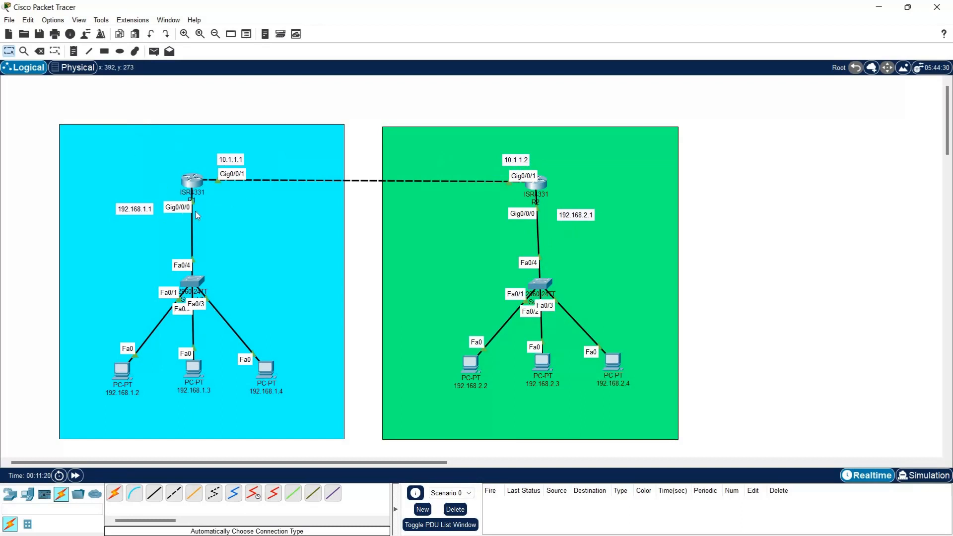
Open R1's command line and enter global configuration mode with config t
{"action": "left_click", "coordinate": [194, 182]}
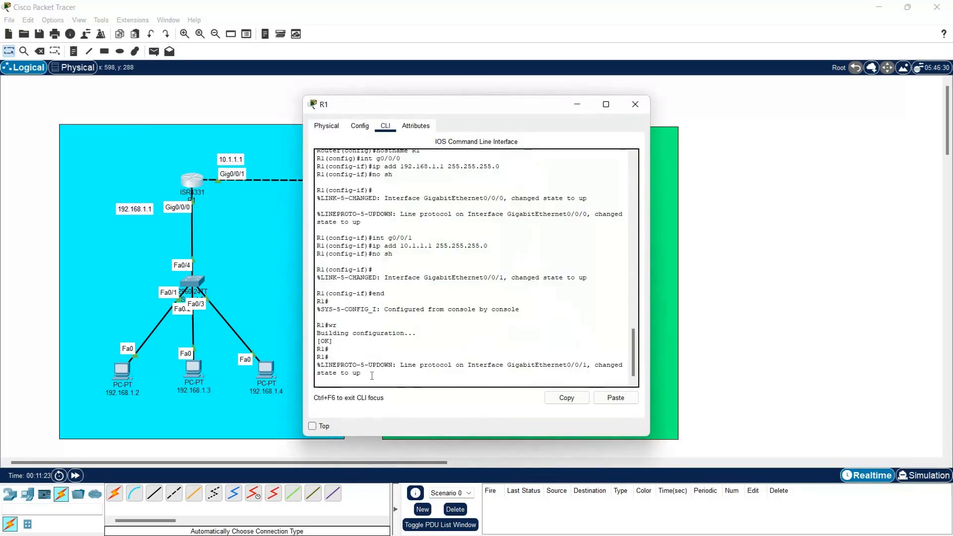
{"action": "key", "text": "Return"}
{"action": "key", "text": "Return"}
{"action": "key", "text": "Return"}
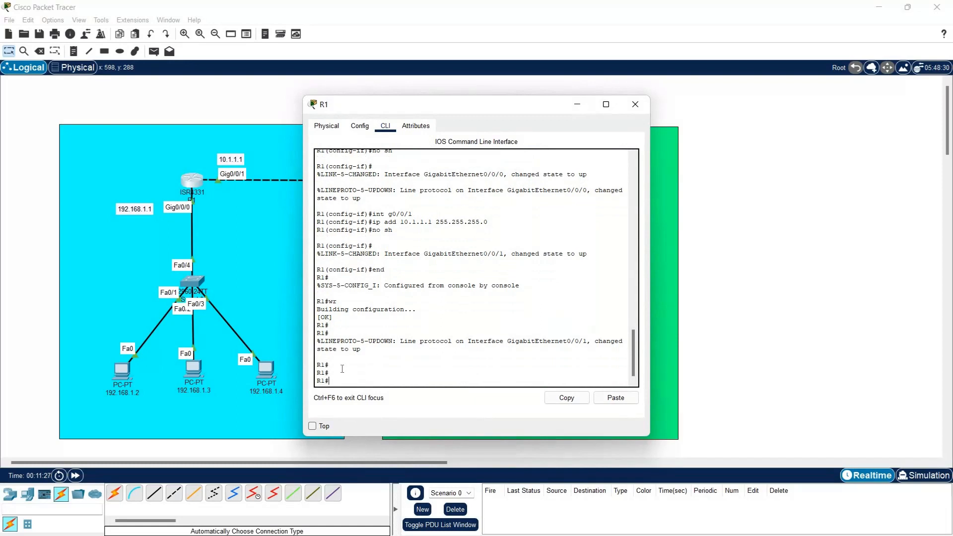
{"action": "type", "text": "config t"}
{"action": "key", "text": "Return"}
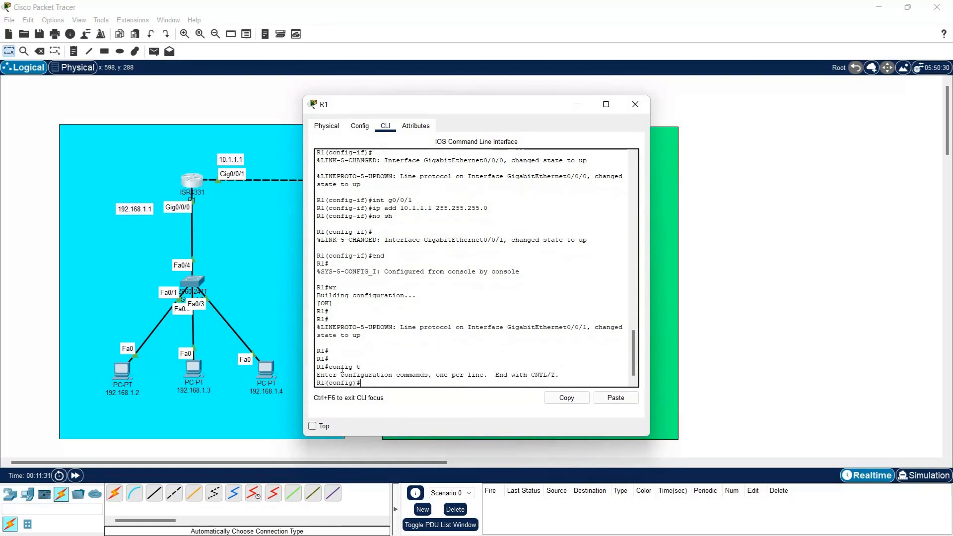
Try to add a static route on R1 with ip route 192.168.2.1 255.255.255.0 10.1.1.2
{"action": "type", "text": "ip route"}
{"action": "left_click_drag", "start_coordinate": [426, 106], "coordinate": [730, 128]}
{"action": "scroll", "coordinate": [455, 254], "scroll_direction": "right", "scroll_amount": 3}
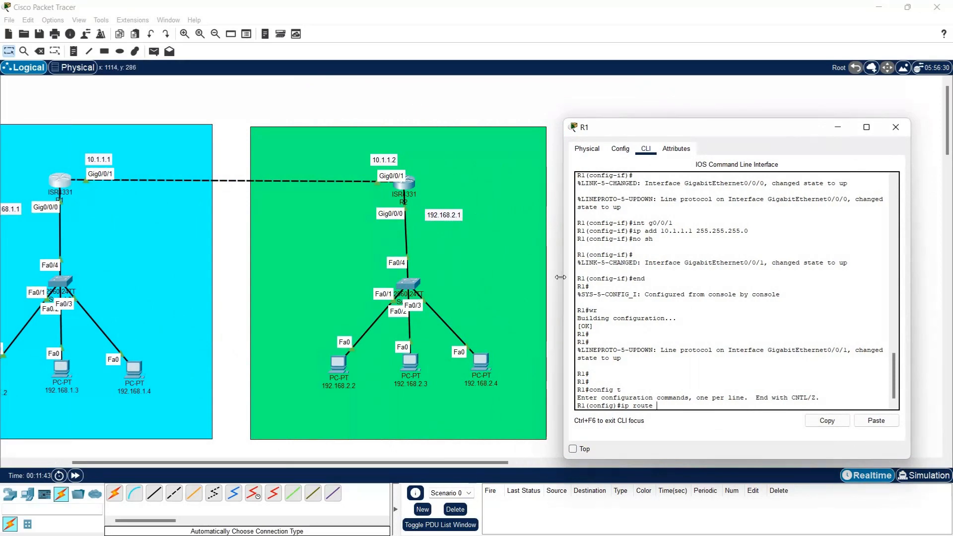
{"action": "type", "text": "192.168.2.1 2"}
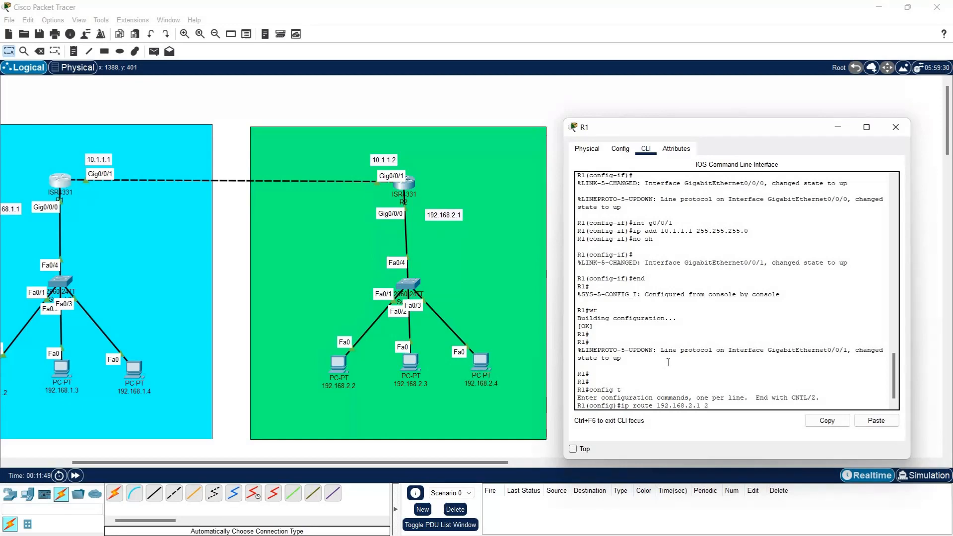
{"action": "type", "text": "55.255.255.0"}
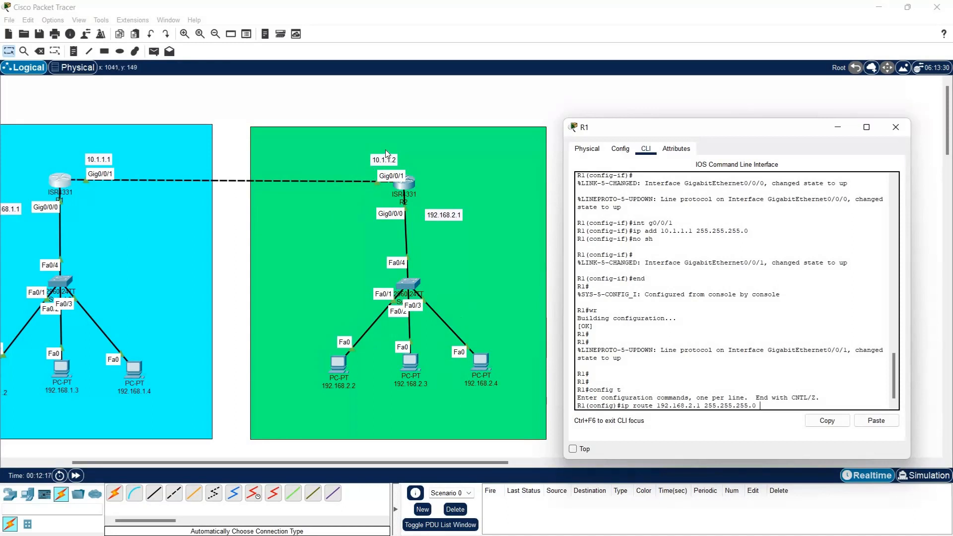
{"action": "type", "text": "10.1.1.2"}
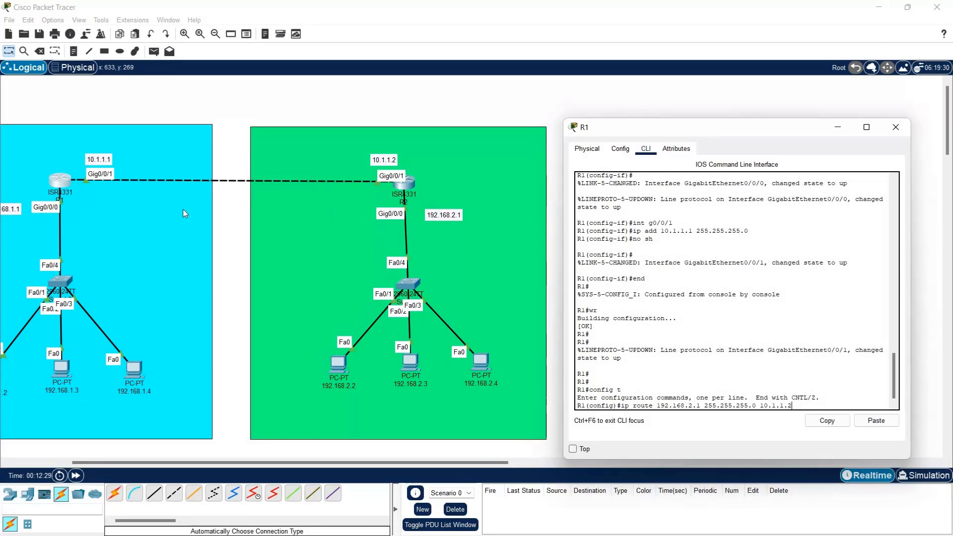
{"action": "scroll", "coordinate": [183, 209], "scroll_direction": "left", "scroll_amount": 3}
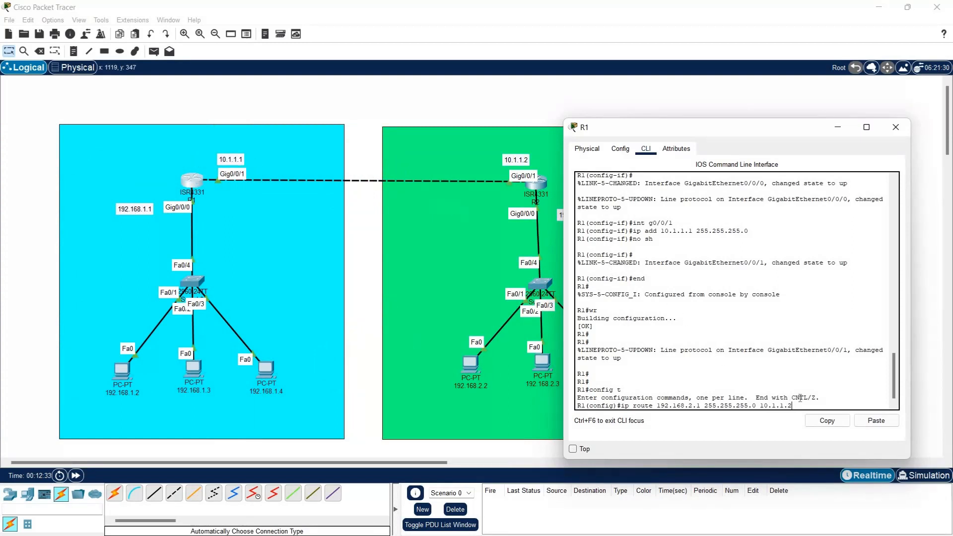
{"action": "key", "text": "Return"}
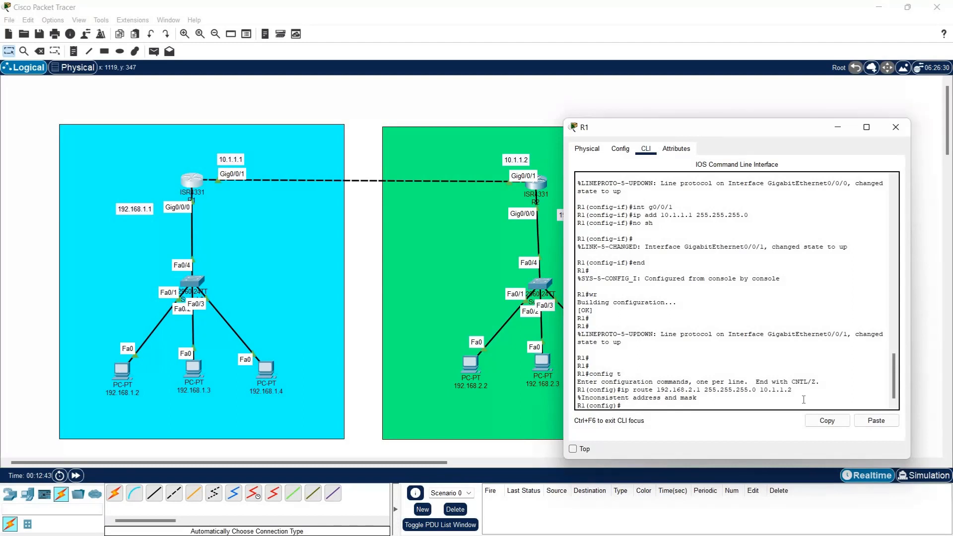
Try R1's static route command again with the mask 255.255.255.0 added after the next hop 10.1.1.2
{"action": "key", "text": "Up"}
{"action": "type", "text": "255"}
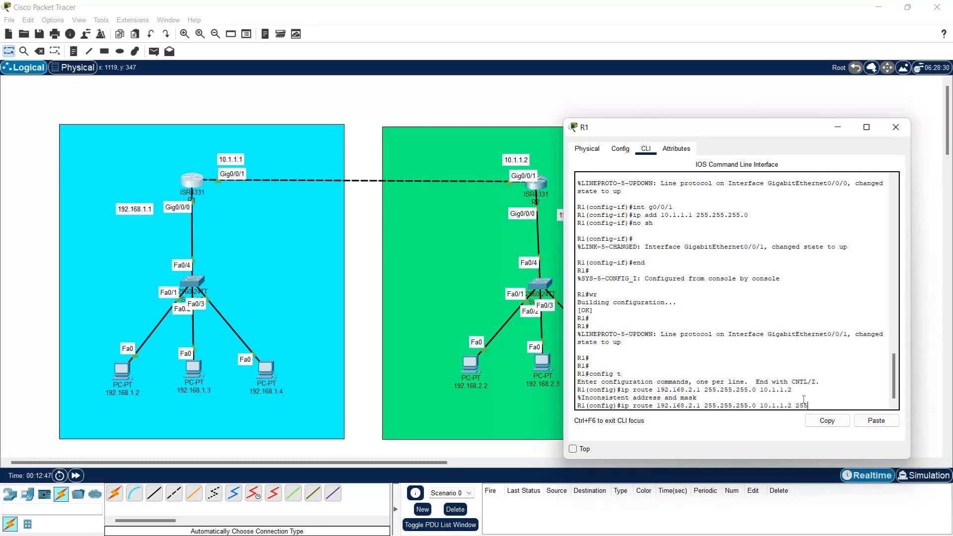
{"action": "key", "text": "BackSpace"}
{"action": "type", "text": ".255.255.0"}
{"action": "key", "text": "Return"}
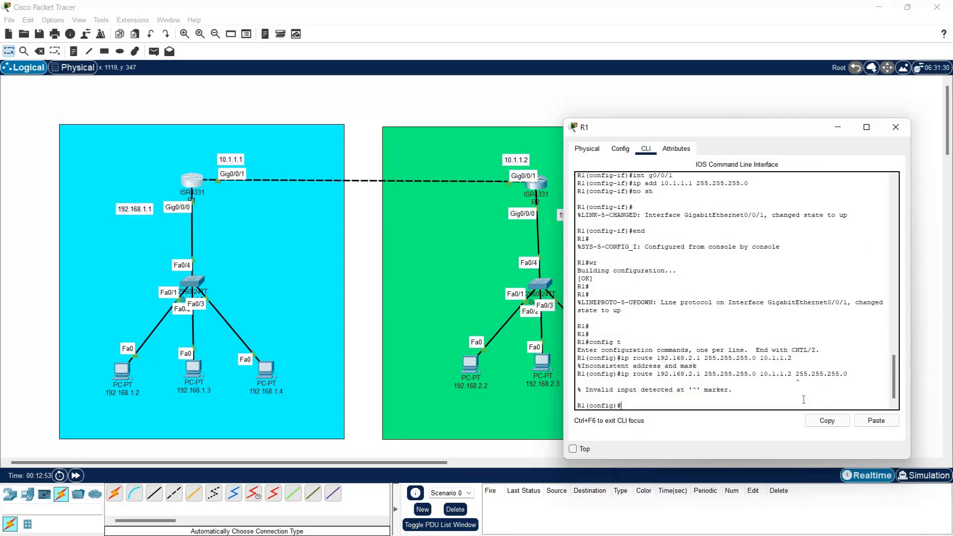
Remove the trailing mask after 10.1.1.2 from the recalled route command and try running it twice more on R1
{"action": "key", "text": "Up"}
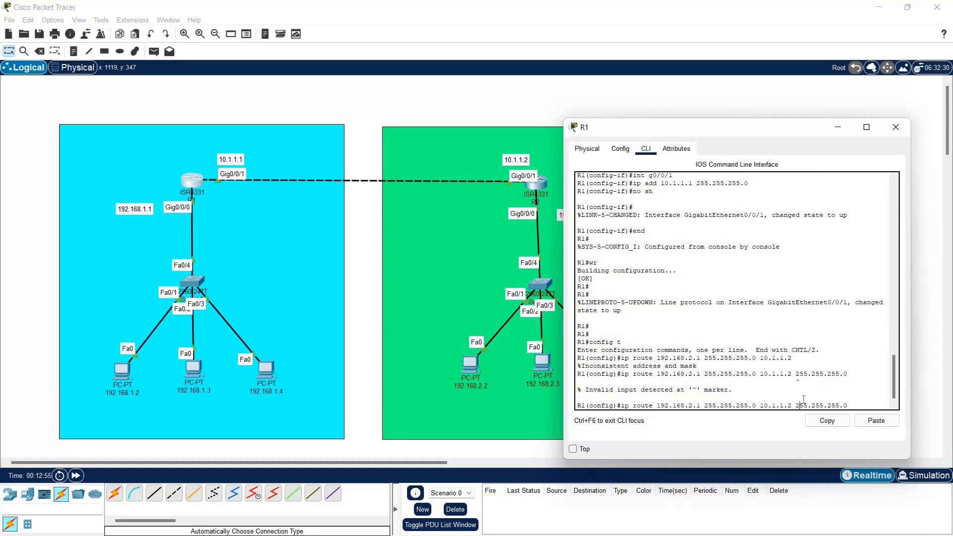
{"action": "key", "text": "Left"}
{"action": "key", "text": "Left"}
{"action": "key", "text": "Left"}
{"action": "key", "text": "Left"}
{"action": "key", "text": "Left"}
{"action": "key", "text": "Left"}
{"action": "key", "text": "Left"}
{"action": "key", "text": "Left"}
{"action": "key", "text": "Left"}
{"action": "key", "text": "Left"}
{"action": "key", "text": "Left"}
{"action": "key", "text": "Left"}
{"action": "key", "text": "Left"}
{"action": "key", "text": "Right"}
{"action": "key", "text": "Right"}
{"action": "key", "text": "Right"}
{"action": "key", "text": "BackSpace"}
{"action": "key", "text": "BackSpace"}
{"action": "key", "text": "BackSpace"}
{"action": "key", "text": "BackSpace"}
{"action": "key", "text": "BackSpace"}
{"action": "key", "text": "BackSpace"}
{"action": "key", "text": "BackSpace"}
{"action": "key", "text": "BackSpace"}
{"action": "key", "text": "BackSpace"}
{"action": "key", "text": "BackSpace"}
{"action": "key", "text": "BackSpace"}
{"action": "key", "text": "BackSpace"}
{"action": "key", "text": "Return"}
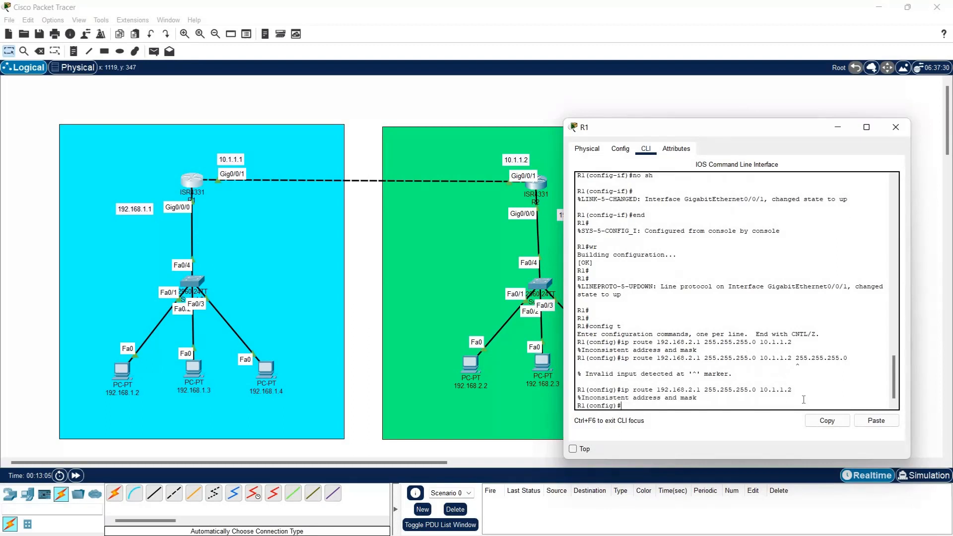
{"action": "key", "text": "Up"}
{"action": "key", "text": "Return"}
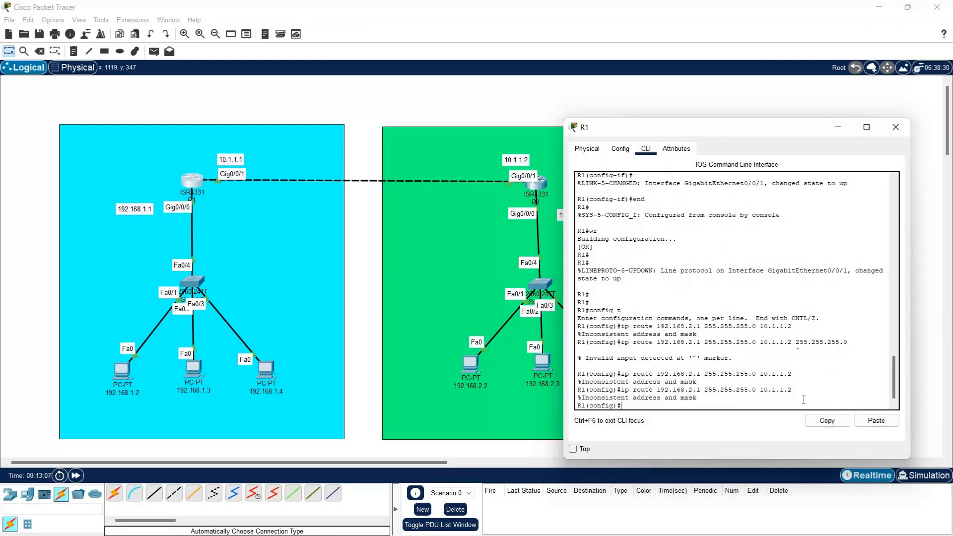
Correct R1's recalled route command to ip route 192.168.2.0 255.255.255.0 10.1.1.2, run it and close R1's window
{"action": "key", "text": "Up"}
{"action": "key", "text": "Left"}
{"action": "key", "text": "Left"}
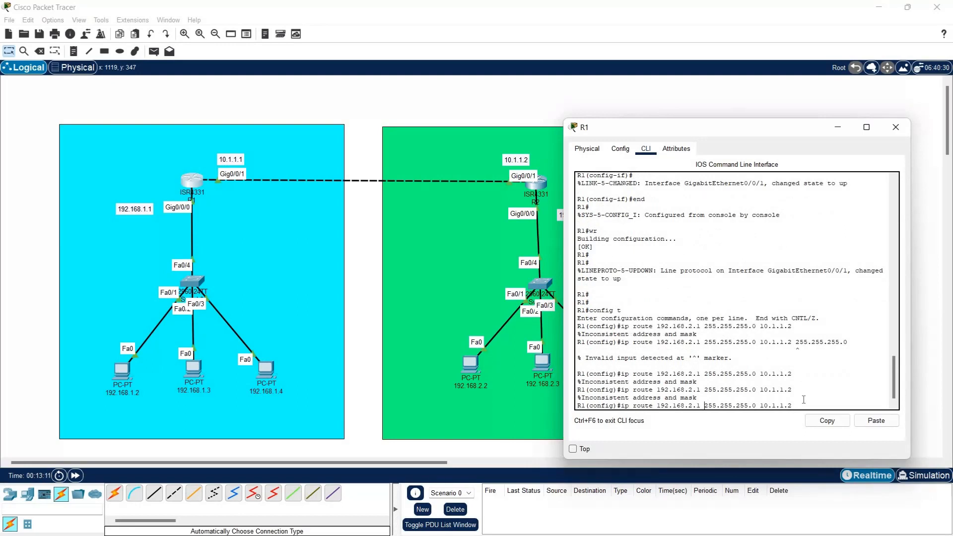
{"action": "key", "text": "BackSpace"}
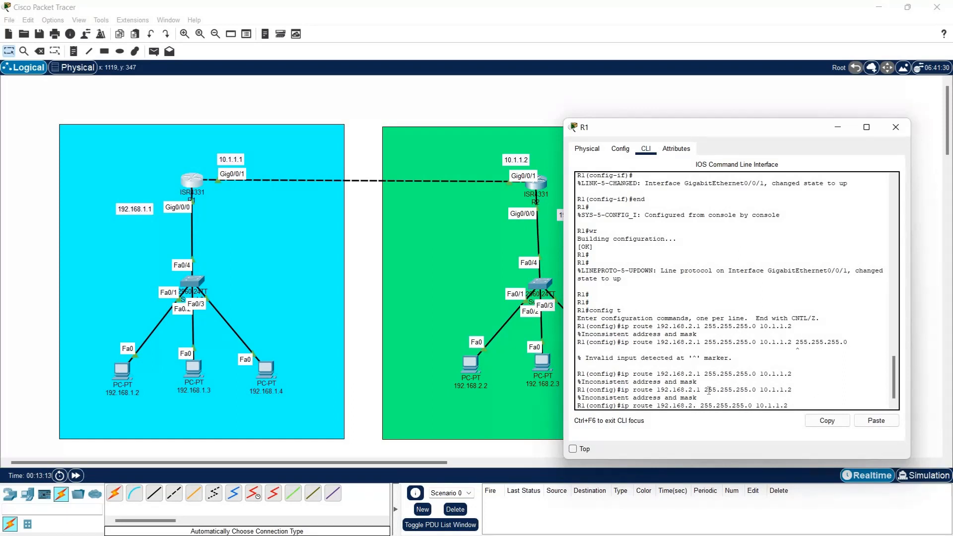
{"action": "type", "text": "0"}
{"action": "left_click_drag", "start_coordinate": [574, 130], "coordinate": [622, 133]}
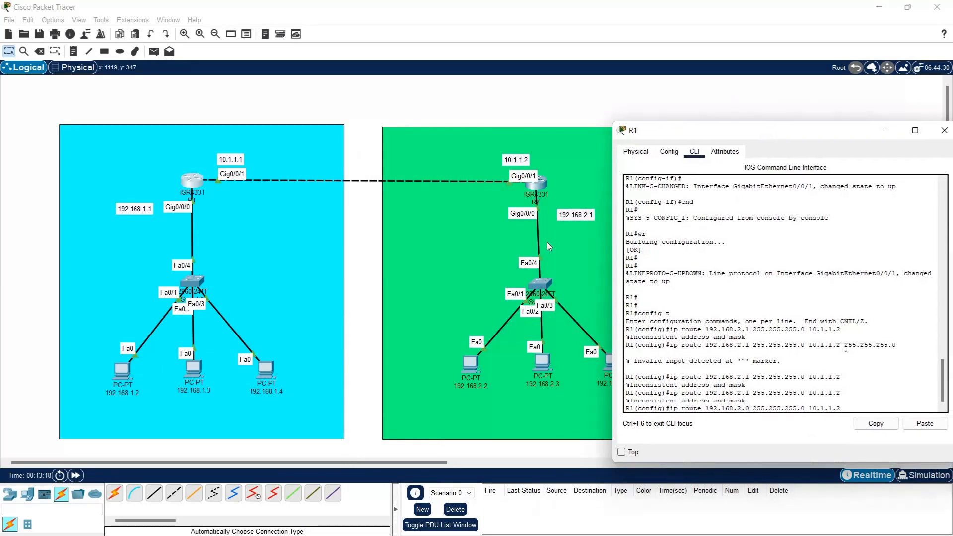
{"action": "scroll", "coordinate": [547, 242], "scroll_direction": "right", "scroll_amount": 3}
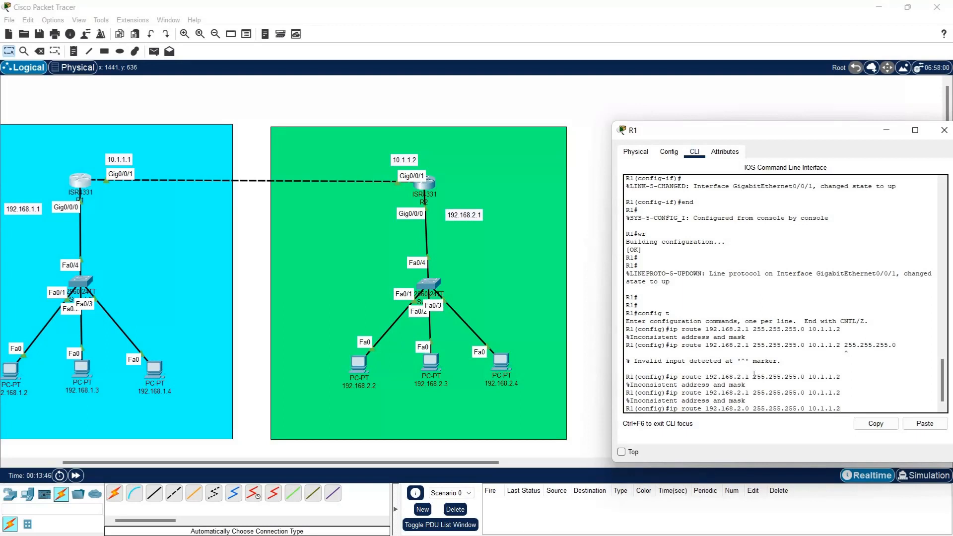
{"action": "left_click_drag", "start_coordinate": [741, 408], "coordinate": [757, 408]}
{"action": "left_click", "coordinate": [844, 408]}
{"action": "key", "text": "Return"}
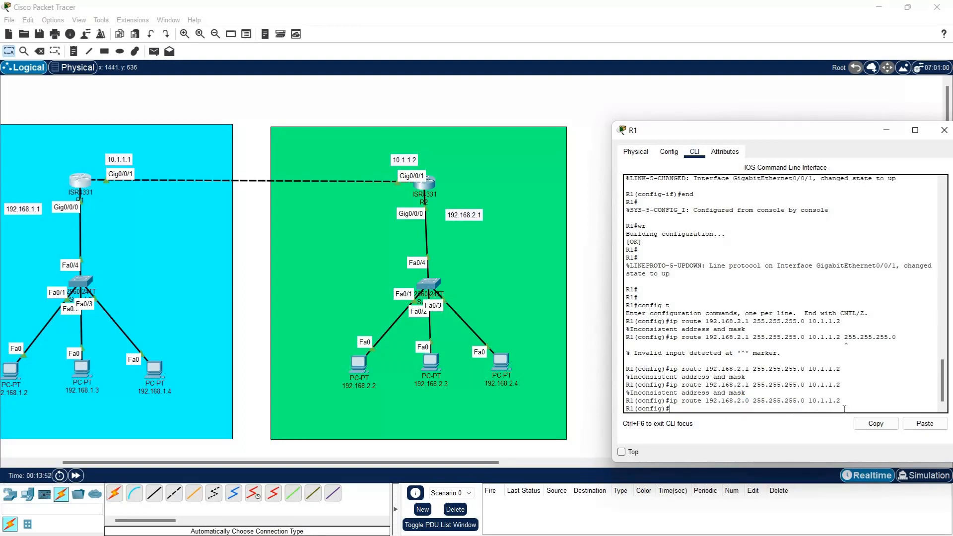
{"action": "left_click", "coordinate": [944, 130]}
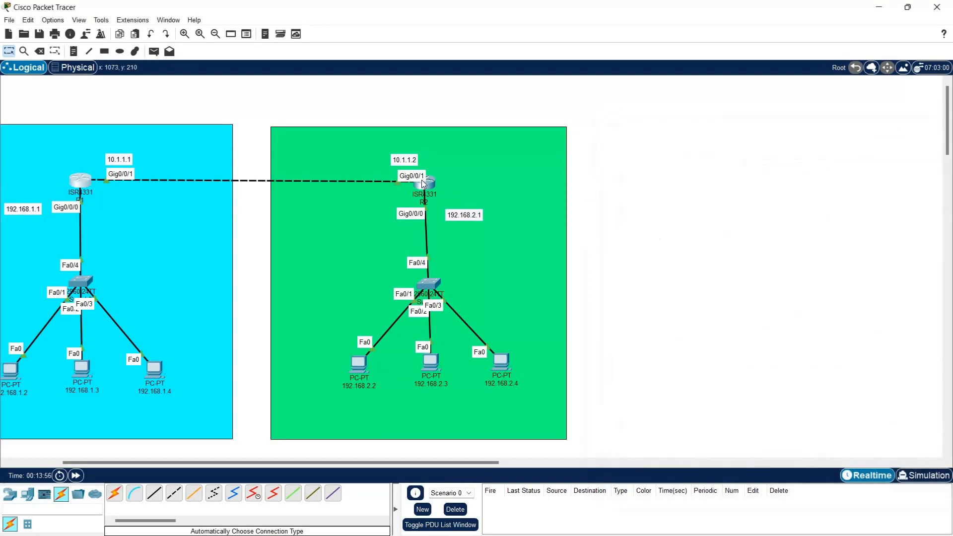
Open R2's command line and place its window beside the topology so both networks' address labels can be read
{"action": "left_click", "coordinate": [427, 180]}
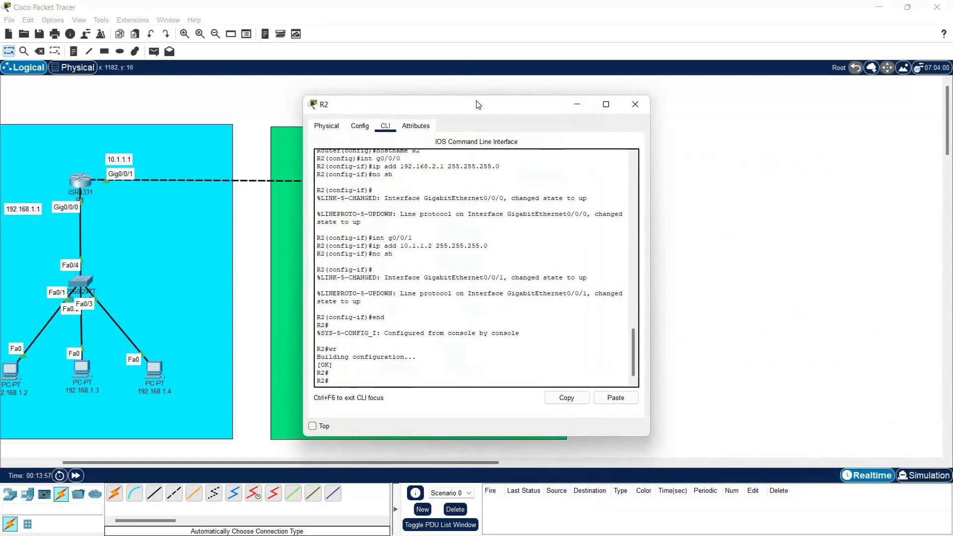
{"action": "left_click_drag", "start_coordinate": [526, 112], "coordinate": [784, 137]}
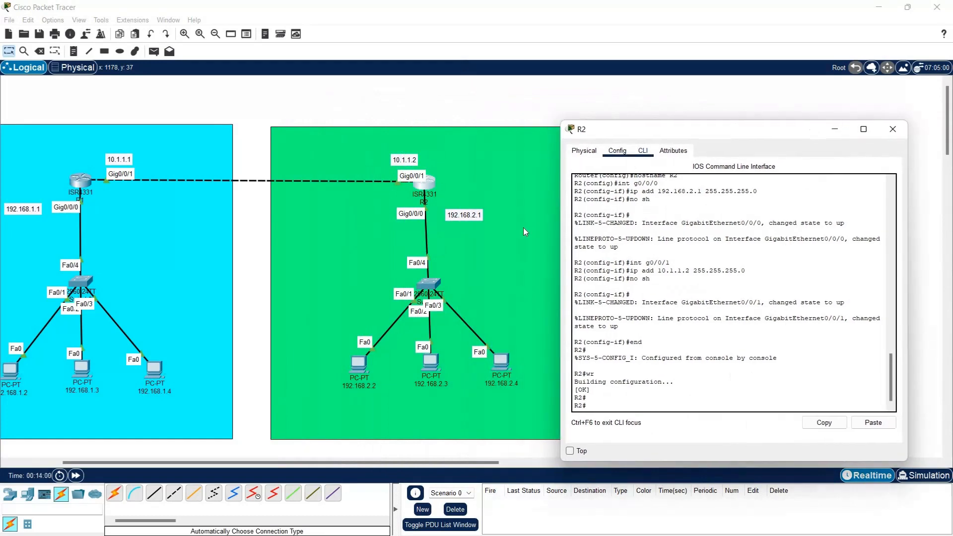
{"action": "scroll", "coordinate": [523, 227], "scroll_direction": "left", "scroll_amount": 3}
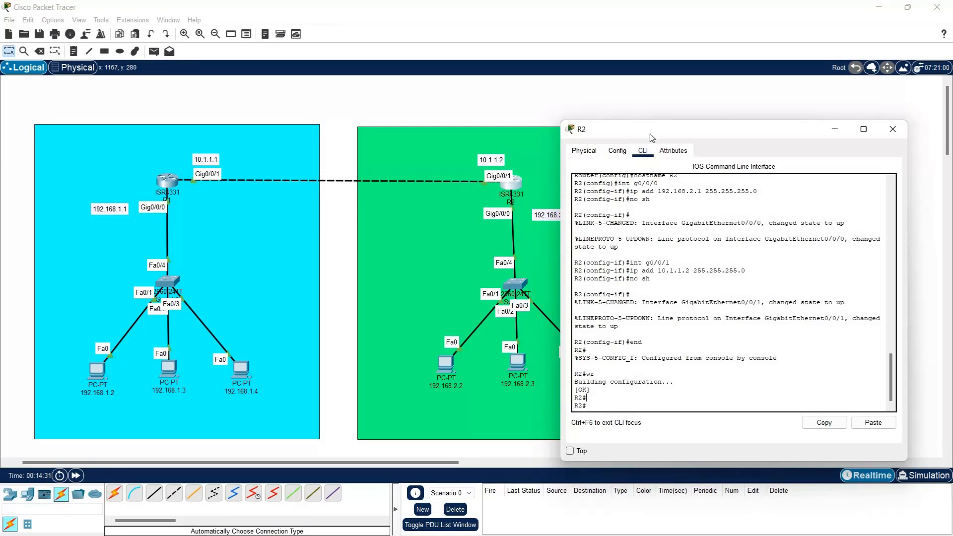
{"action": "left_click_drag", "start_coordinate": [630, 129], "coordinate": [688, 132]}
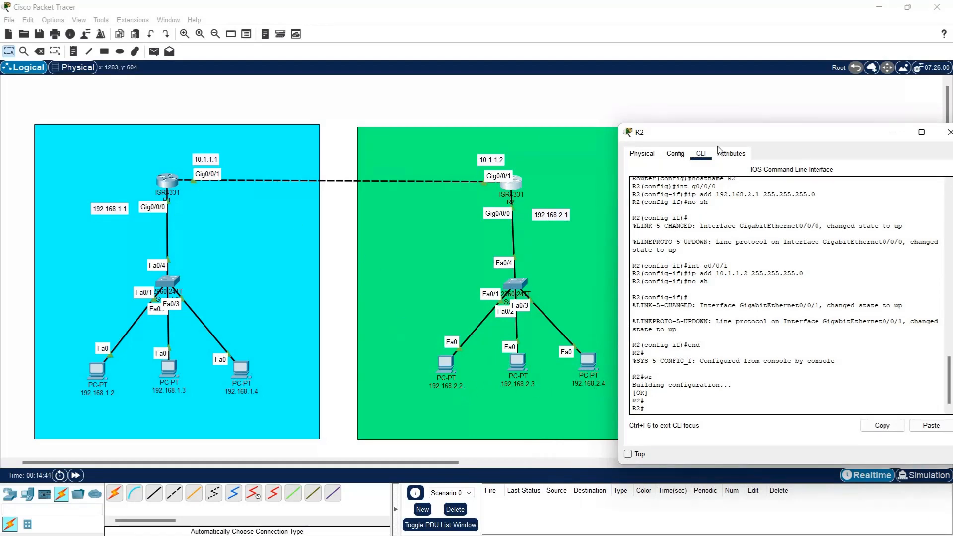
{"action": "left_click_drag", "start_coordinate": [710, 132], "coordinate": [701, 122]}
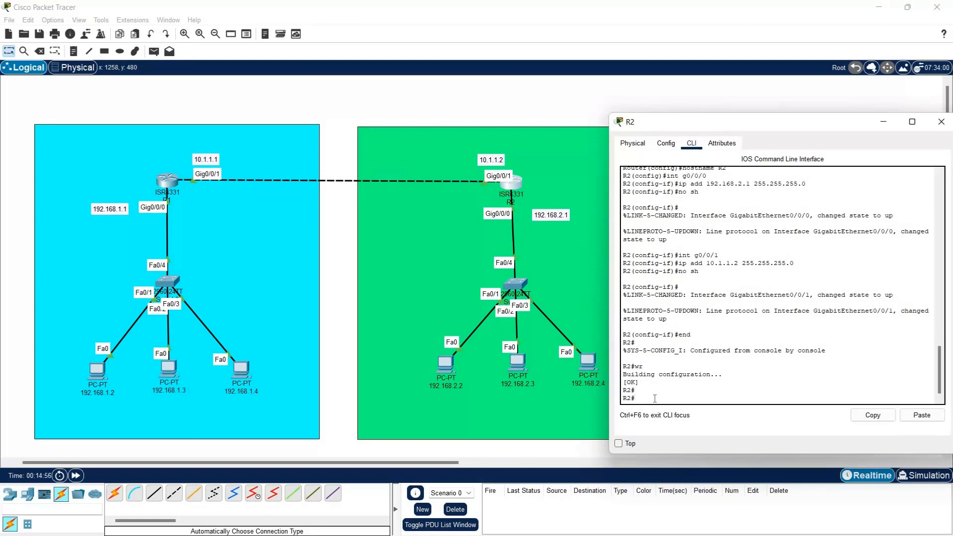
Try to add a static route at R2's privileged prompt with ip route 192.168.1.0 255.255.255.0 10.1.1.1
{"action": "type", "text": "ip a"}
{"action": "type", "text": "route"}
{"action": "type", "text": " 192"}
{"action": "type", "text": ".168.1"}
{"action": "type", "text": ".0"}
{"action": "type", "text": " 255.255"}
{"action": "type", "text": ".25"}
{"action": "type", "text": "5.0 "}
{"action": "type", "text": "10"}
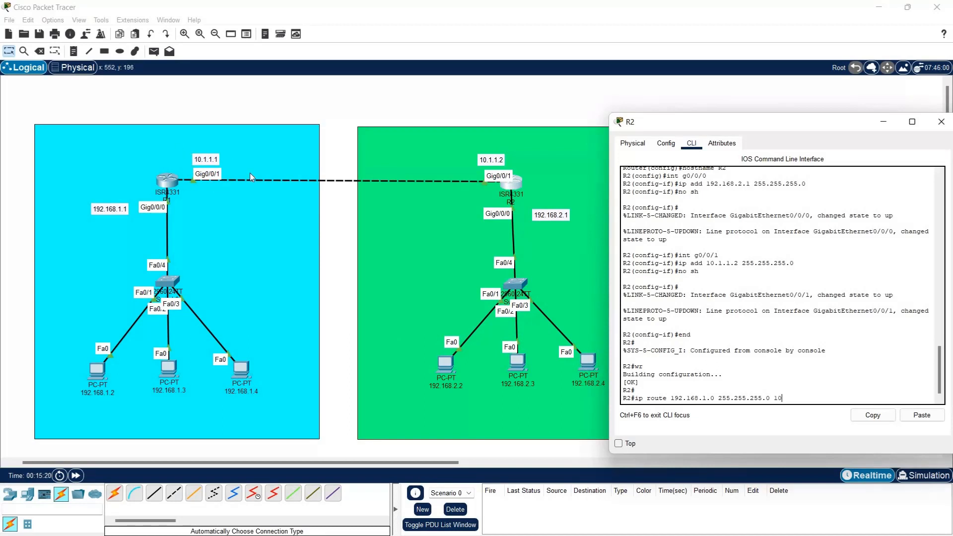
{"action": "type", "text": "/1"}
{"action": "type", "text": "1.1.1"}
{"action": "scroll", "coordinate": [751, 344], "scroll_direction": "up", "scroll_amount": 1}
{"action": "scroll", "coordinate": [751, 345], "scroll_direction": "down", "scroll_amount": 1}
{"action": "key", "text": "Return"}
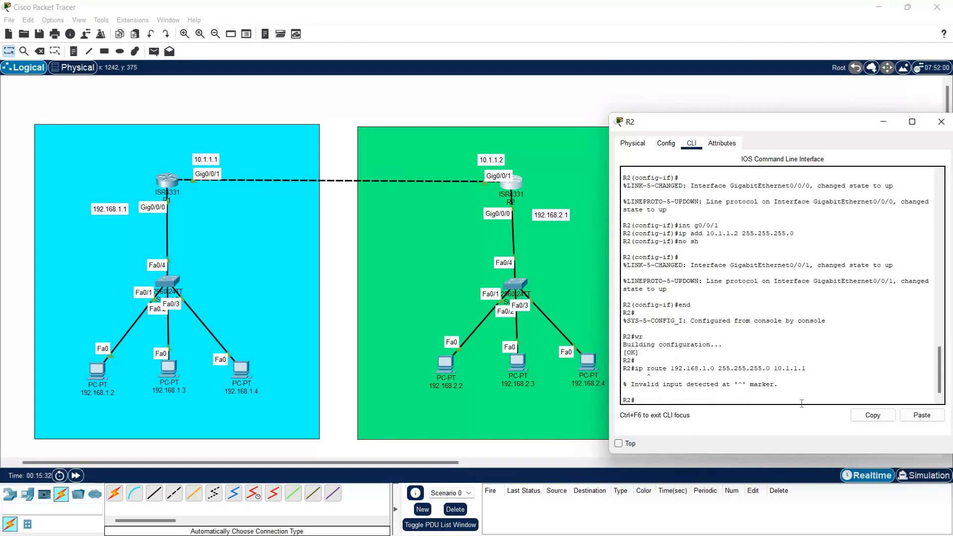
Clear the recalled route command on R2 and enter global configuration mode with config t
{"action": "key", "text": "Up"}
{"action": "key", "text": "Left"}
{"action": "key", "text": "Left"}
{"action": "key", "text": "Left"}
{"action": "key", "text": "Left"}
{"action": "key", "text": "Left"}
{"action": "key", "text": "Left"}
{"action": "key", "text": "Left"}
{"action": "key", "text": "Left"}
{"action": "key", "text": "Left"}
{"action": "key", "text": "Left"}
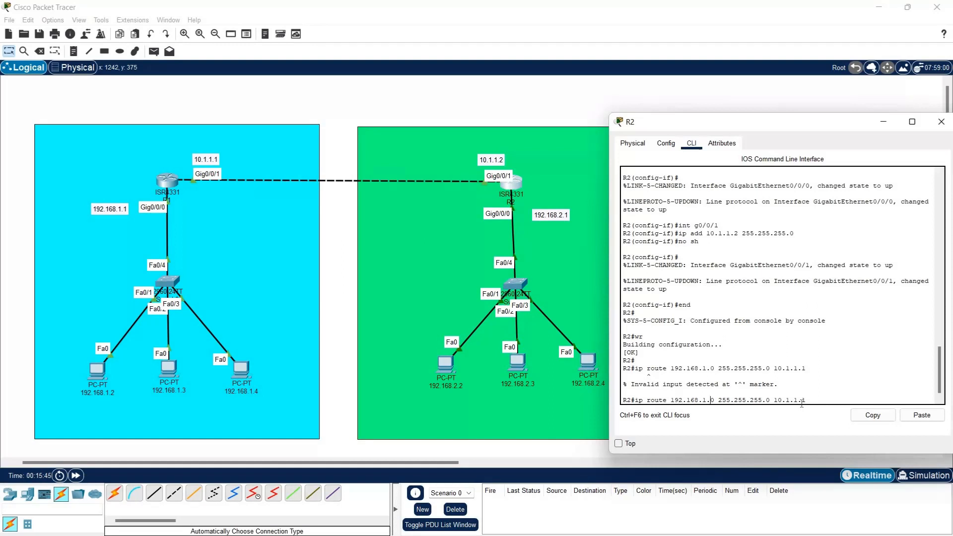
{"action": "key", "text": "BackSpace"}
{"action": "key", "text": "BackSpace"}
{"action": "key", "text": "BackSpace"}
{"action": "key", "text": "BackSpace"}
{"action": "key", "text": "BackSpace"}
{"action": "key", "text": "BackSpace"}
{"action": "key", "text": "BackSpace"}
{"action": "key", "text": "BackSpace"}
{"action": "key", "text": "BackSpace"}
{"action": "key", "text": "BackSpace"}
{"action": "key", "text": "BackSpace"}
{"action": "key", "text": "BackSpace"}
{"action": "key", "text": "BackSpace"}
{"action": "key", "text": "BackSpace"}
{"action": "key", "text": "BackSpace"}
{"action": "key", "text": "BackSpace"}
{"action": "key", "text": "BackSpace"}
{"action": "key", "text": "BackSpace"}
{"action": "key", "text": "BackSpace"}
{"action": "key", "text": "BackSpace"}
{"action": "type", "text": "co"}
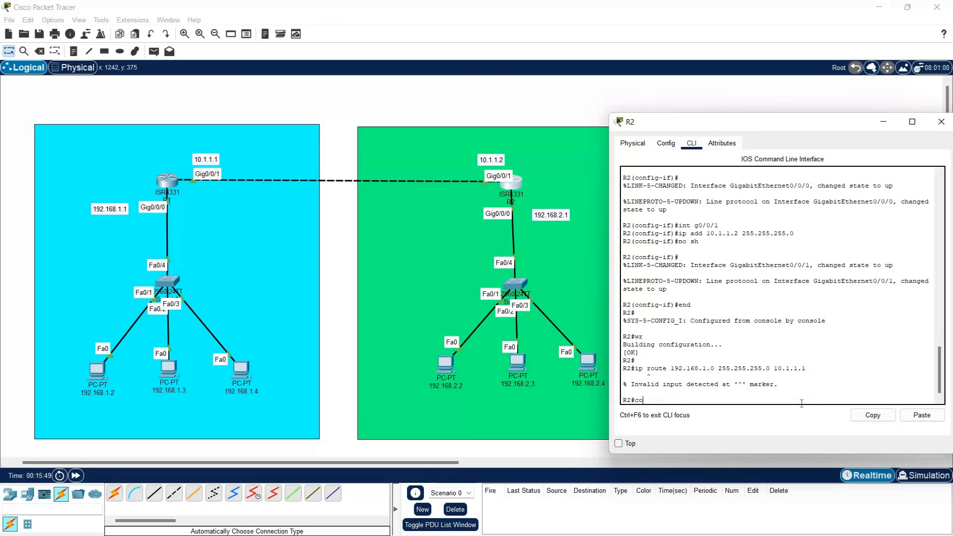
{"action": "type", "text": "nfig t"}
{"action": "key", "text": "Return"}
Add R2's static route with ip route 192.168.1.0 255.255.255.0 10.1.1.1 in place of the recalled command, and close R2's window
{"action": "type", "text": "ip add 10.1.1.2 255.255.255.0"}
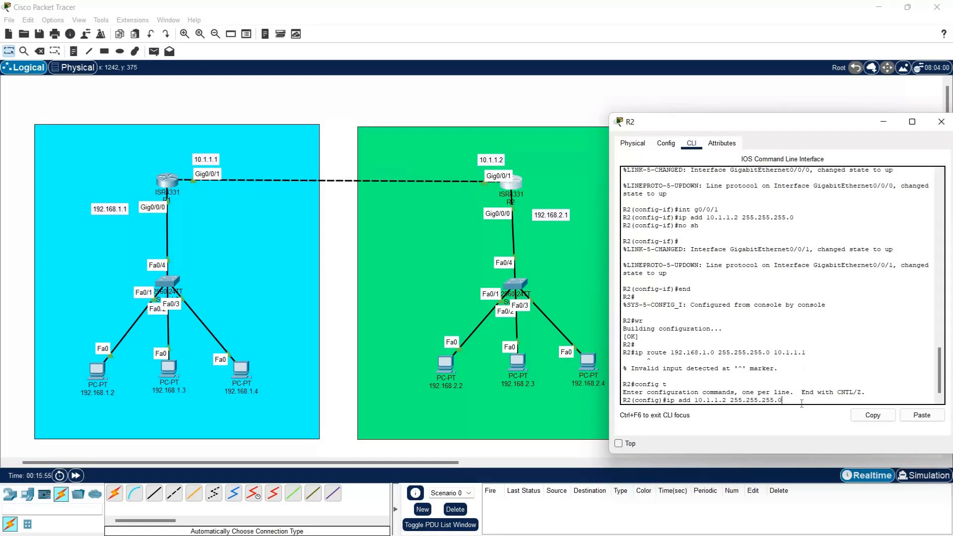
{"action": "key", "text": "BackSpace"}
{"action": "key", "text": "BackSpace"}
{"action": "key", "text": "BackSpace"}
{"action": "key", "text": "BackSpace"}
{"action": "key", "text": "BackSpace"}
{"action": "key", "text": "BackSpace"}
{"action": "key", "text": "BackSpace"}
{"action": "key", "text": "BackSpace"}
{"action": "key", "text": "BackSpace"}
{"action": "key", "text": "BackSpace"}
{"action": "key", "text": "BackSpace"}
{"action": "key", "text": "BackSpace"}
{"action": "key", "text": "BackSpace"}
{"action": "key", "text": "BackSpace"}
{"action": "key", "text": "BackSpace"}
{"action": "key", "text": "BackSpace"}
{"action": "key", "text": "BackSpace"}
{"action": "key", "text": "BackSpace"}
{"action": "key", "text": "BackSpace"}
{"action": "key", "text": "BackSpace"}
{"action": "type", "text": "route 192.168"}
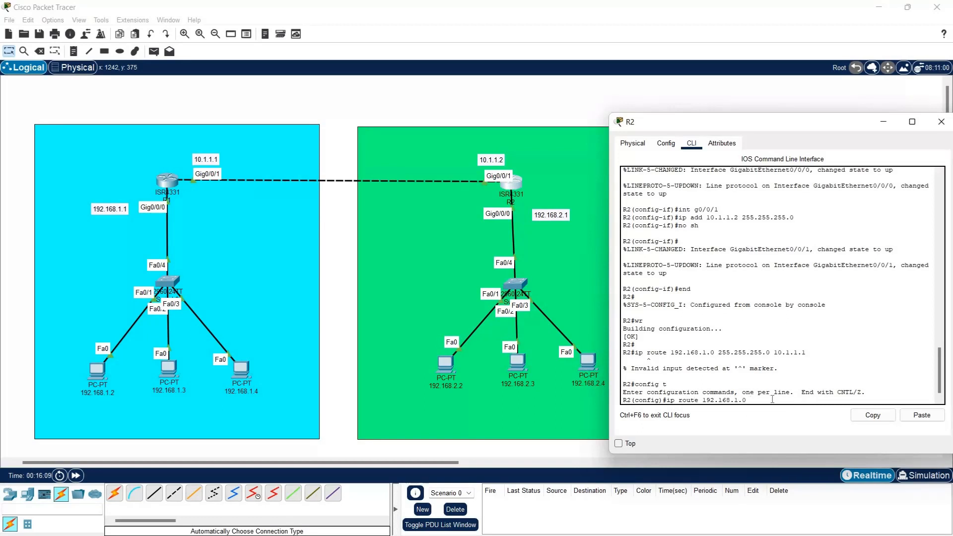
{"action": "type", "text": "255"}
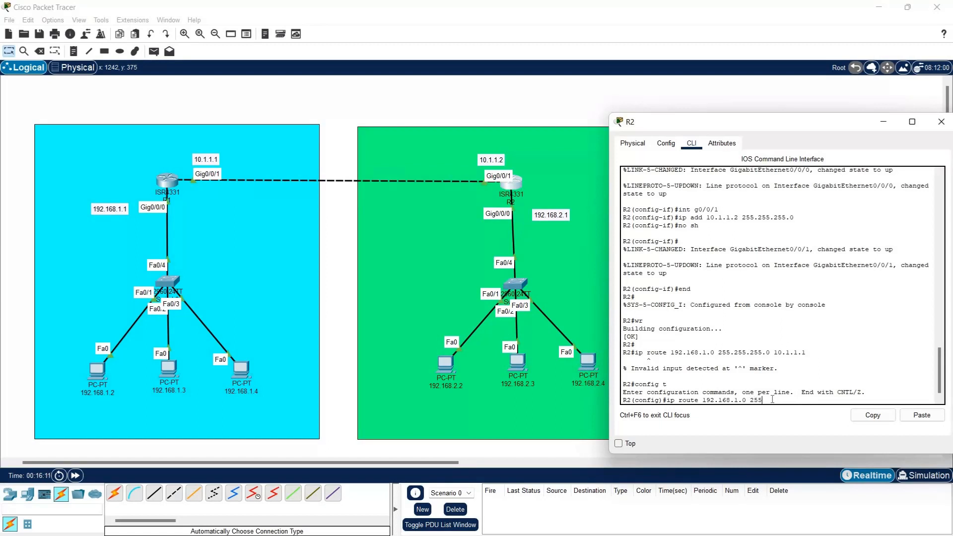
{"action": "type", "text": ".255.255.0"}
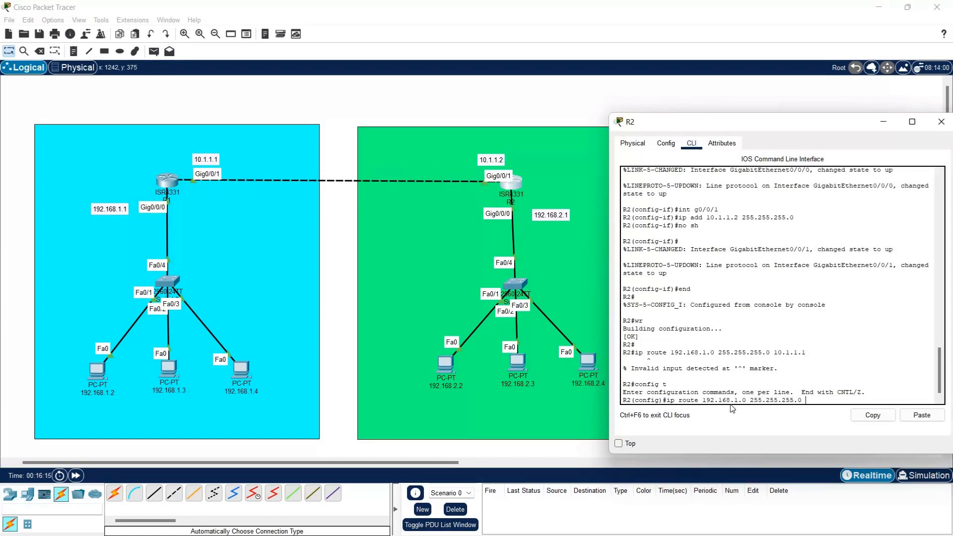
{"action": "type", "text": " 10.1.1.1"}
{"action": "key", "text": "Return"}
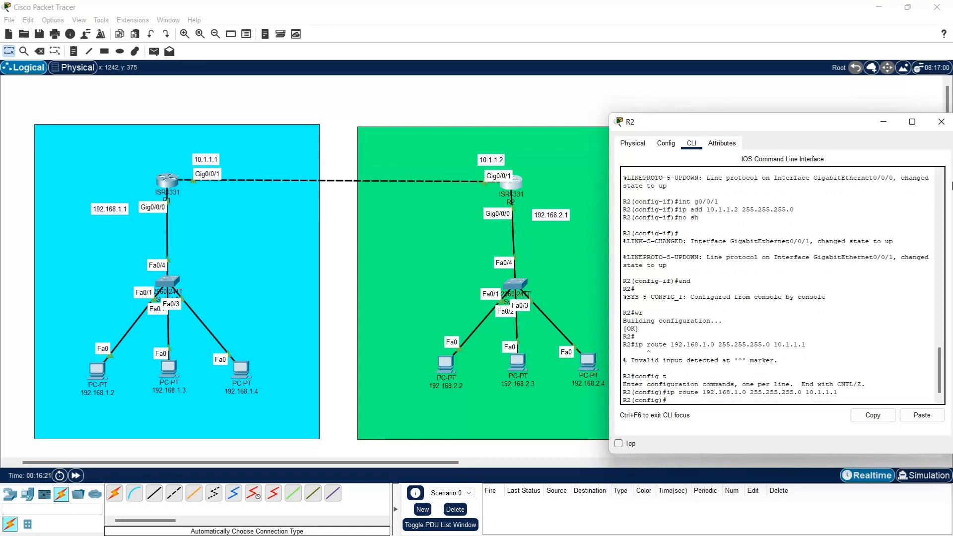
{"action": "left_click", "coordinate": [939, 122]}
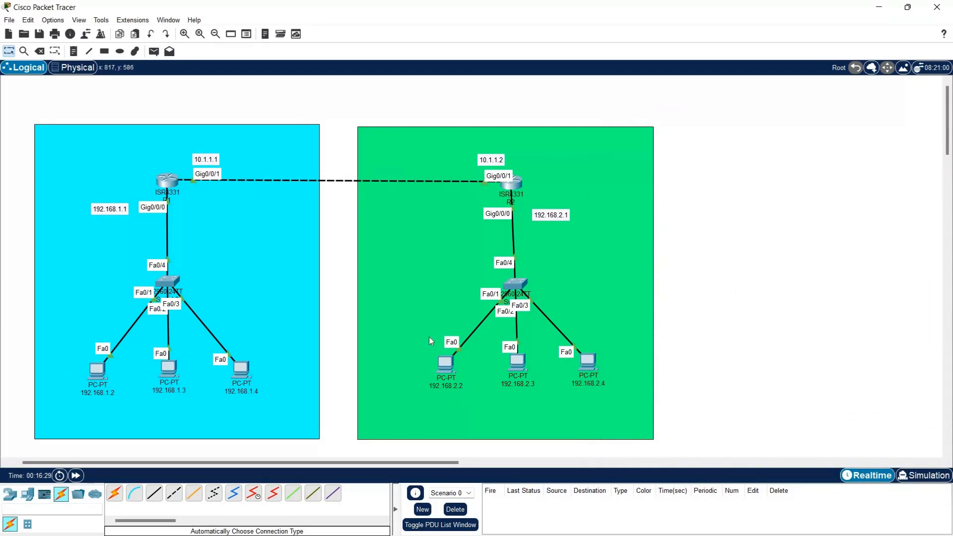
Ping 192.168.2.3 from the Command Prompt of PC 192.168.1.2 and examine the individual replies
{"action": "left_click", "coordinate": [95, 375]}
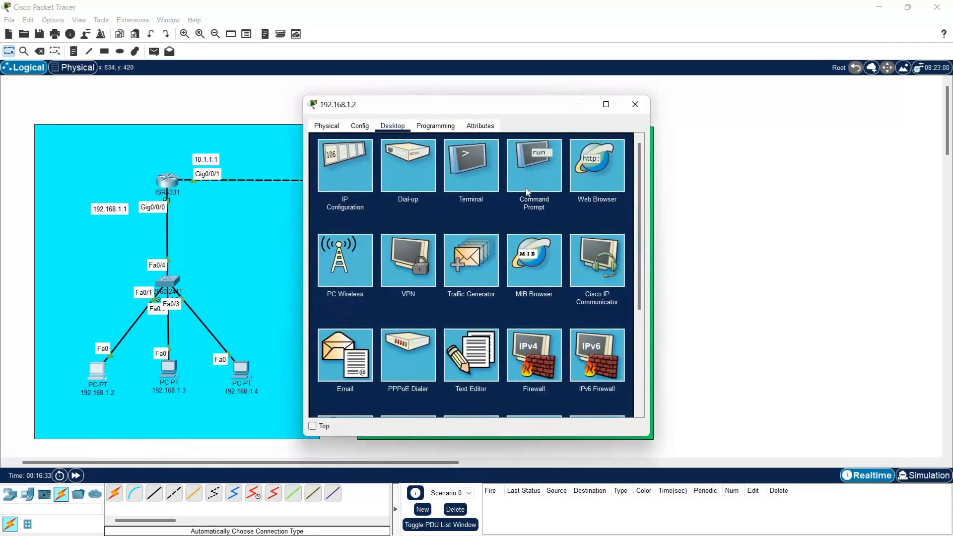
{"action": "left_click", "coordinate": [526, 187]}
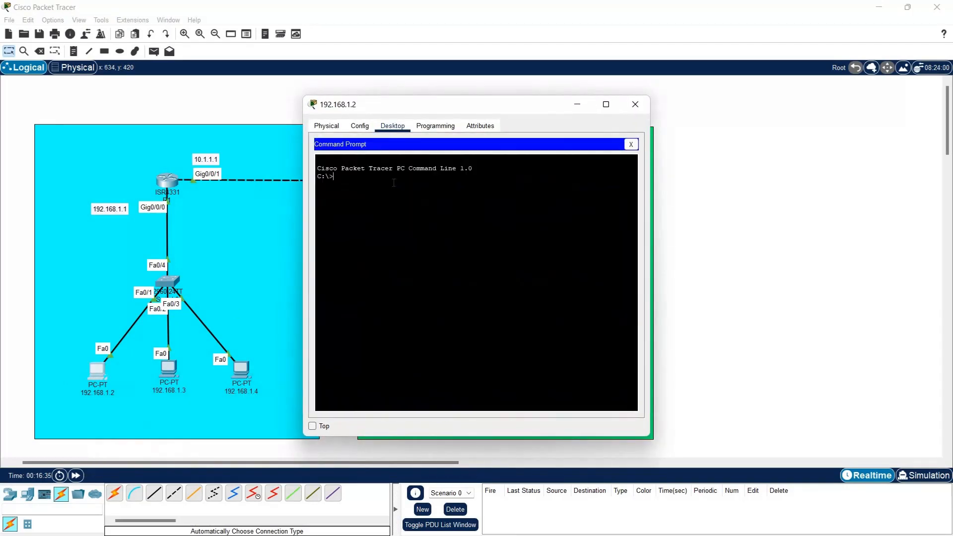
{"action": "type", "text": "ping 192.168.2.3"}
{"action": "left_click_drag", "start_coordinate": [450, 105], "coordinate": [670, 175]}
{"action": "left_click_drag", "start_coordinate": [669, 177], "coordinate": [728, 139]}
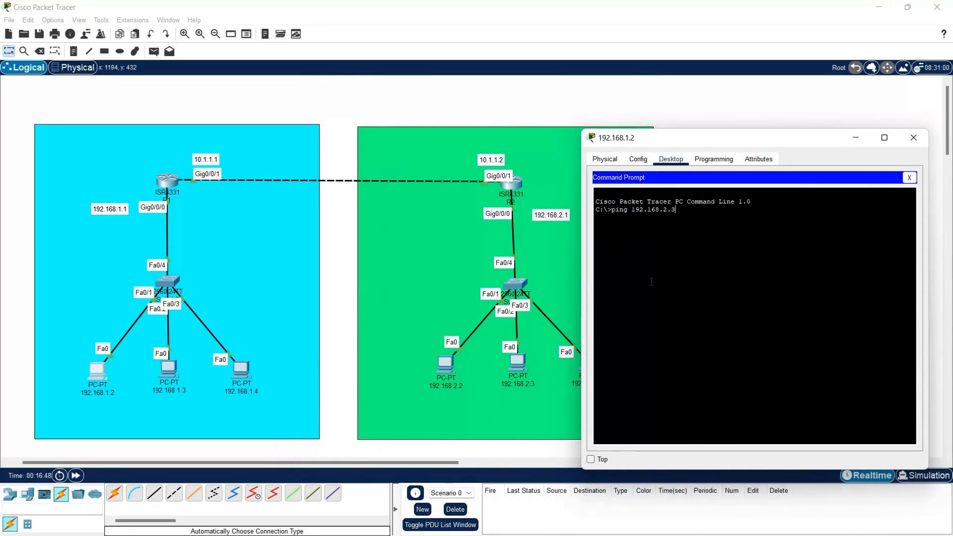
{"action": "key", "text": "Return"}
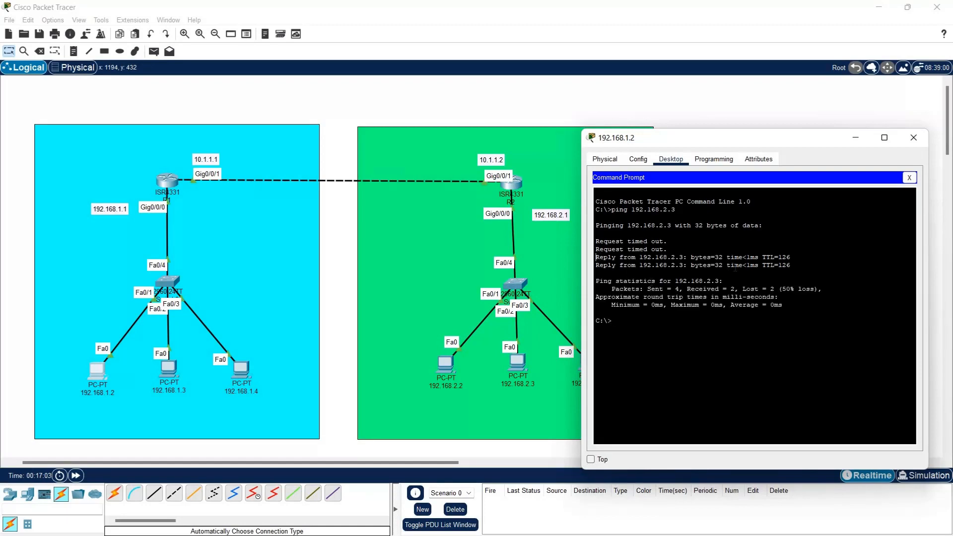
{"action": "left_click_drag", "start_coordinate": [596, 257], "coordinate": [790, 266]}
{"action": "left_click", "coordinate": [790, 267]}
{"action": "left_click_drag", "start_coordinate": [613, 238], "coordinate": [668, 250]}
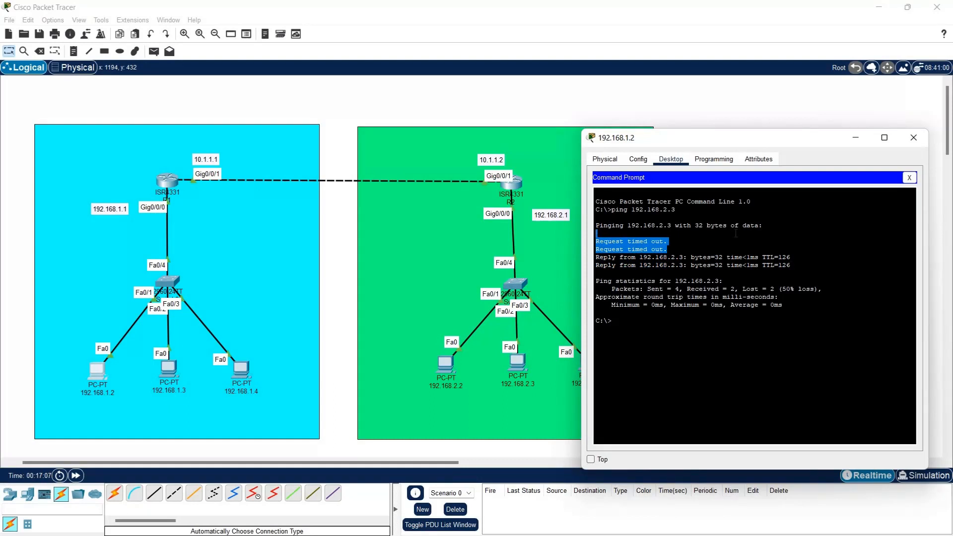
{"action": "left_click", "coordinate": [736, 233]}
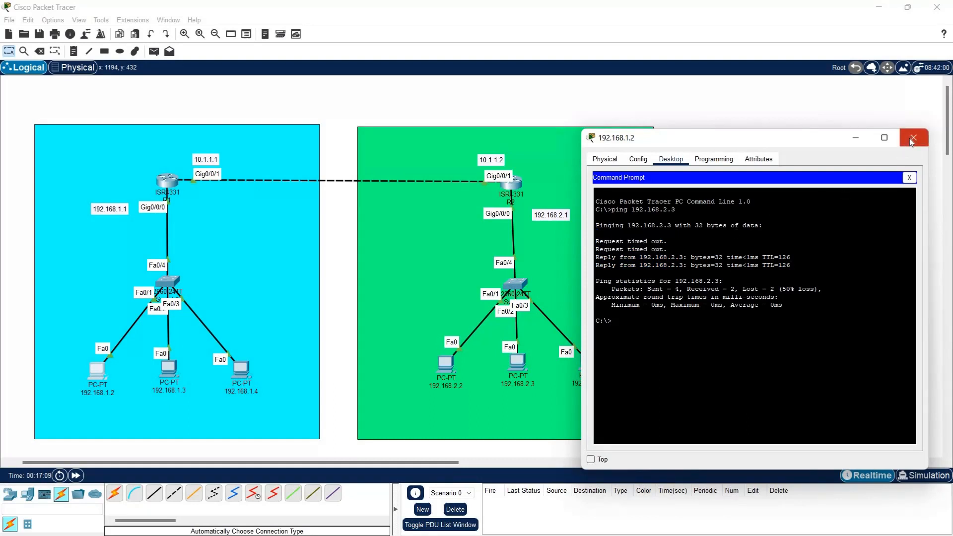
{"action": "mouse_move", "coordinate": [668, 243]}
{"action": "left_mouse_down"}
{"action": "mouse_move", "coordinate": [594, 243]}
{"action": "mouse_move", "coordinate": [683, 245]}
{"action": "left_mouse_up"}
{"action": "left_click", "coordinate": [683, 248]}
Repeat the ping to 192.168.2.3 from PC 192.168.1.2 and close the PC's window
{"action": "key", "text": "Up"}
{"action": "key", "text": "Return"}
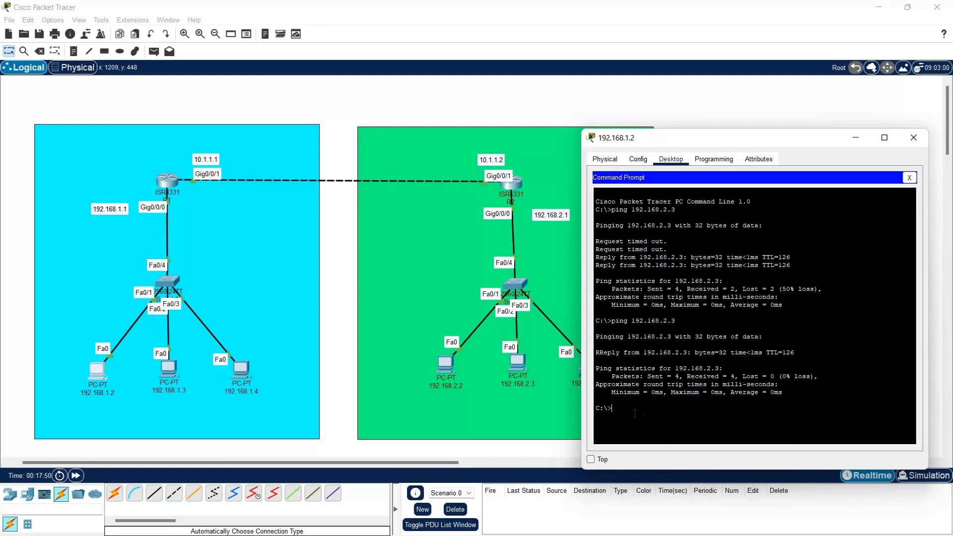
{"action": "left_click", "coordinate": [919, 143]}
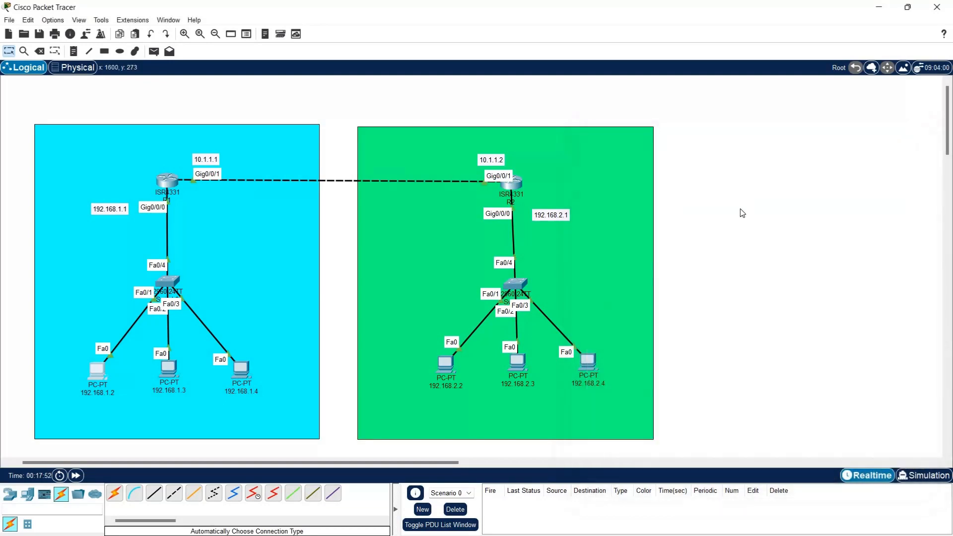